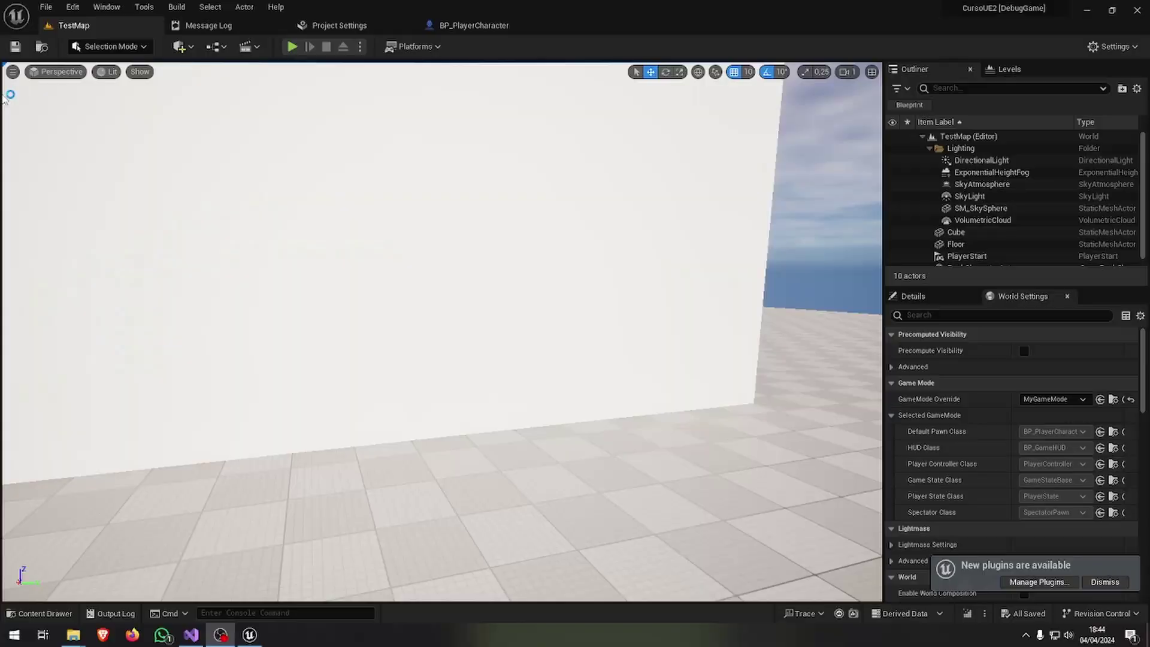
Start Play in Editor on TestMap, which brings up the Blueprint Compilation Errors warning.
{"action": "left_click", "coordinate": [292, 48]}
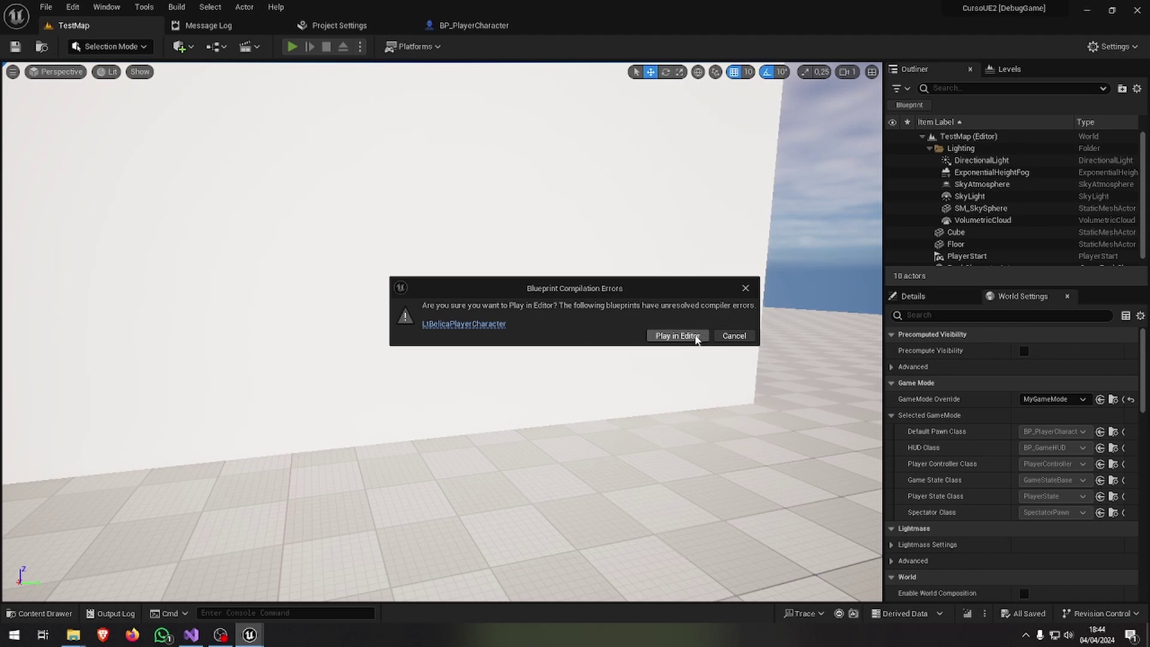
Play the level despite the compile errors, then stop the session with Esc.
{"action": "left_click", "coordinate": [683, 337]}
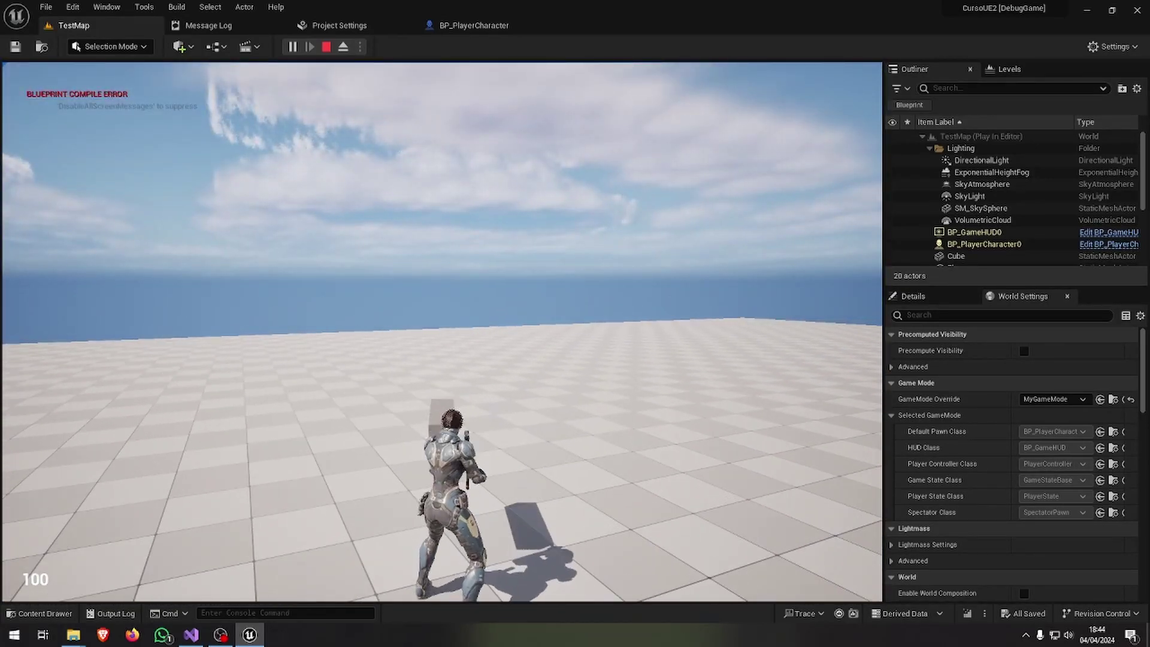
{"action": "key", "text": "Escape"}
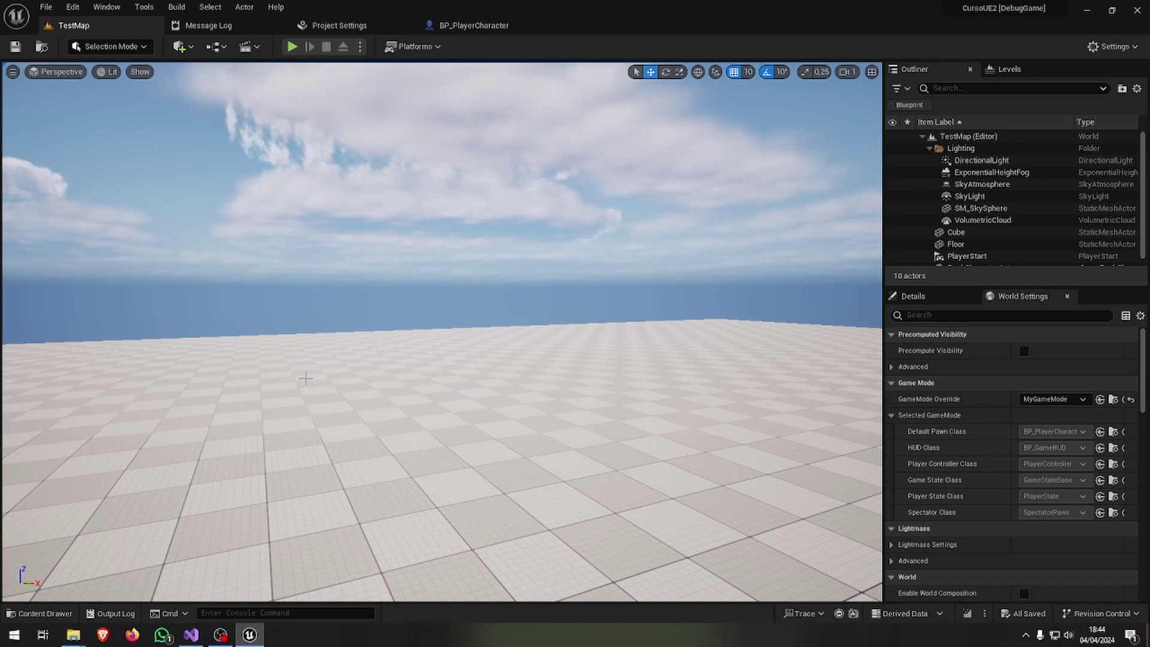
Open BP_PlayerCharacter and set its Anim Class to ABP_Character.
{"action": "left_click", "coordinate": [46, 614]}
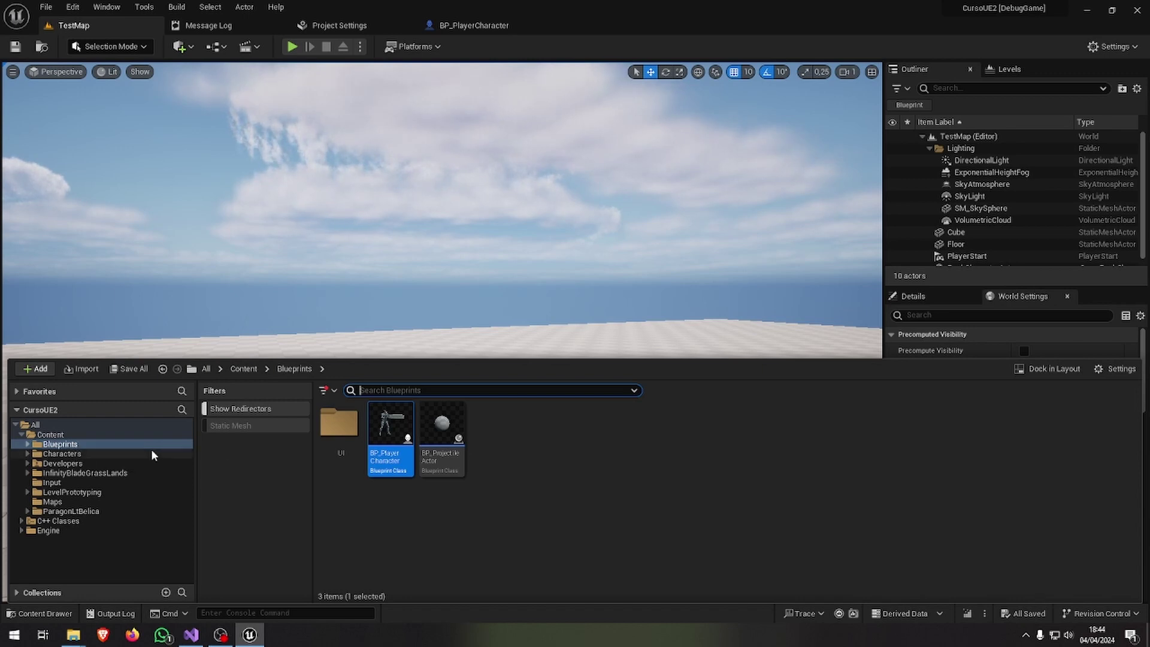
{"action": "double_click", "coordinate": [392, 437]}
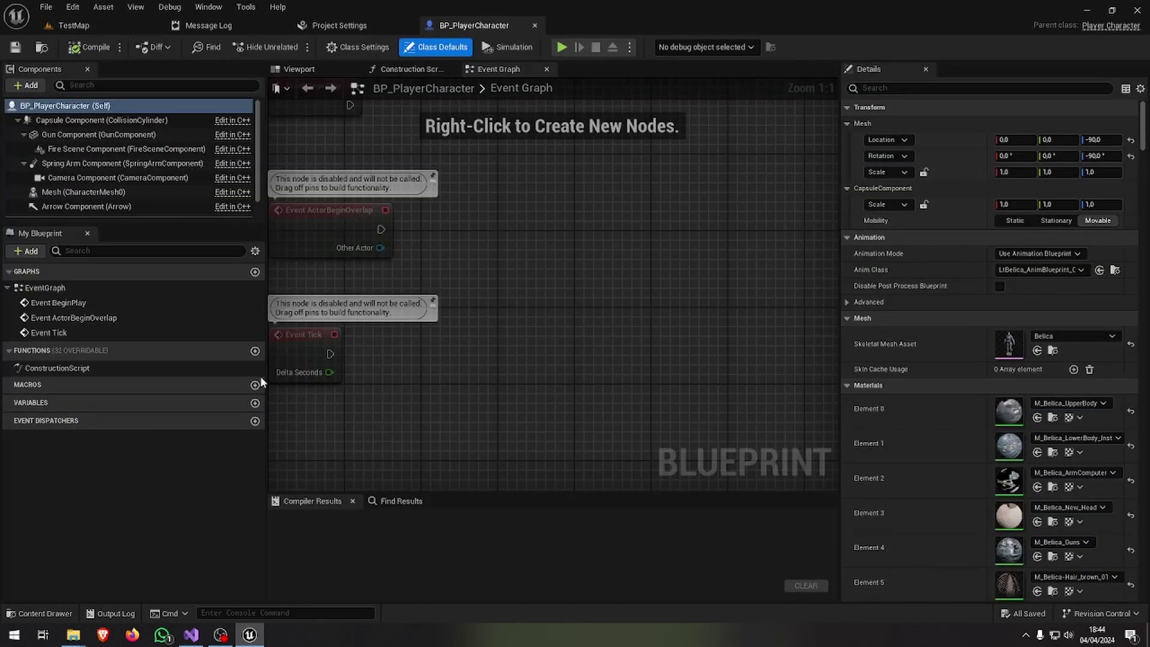
{"action": "left_click", "coordinate": [299, 69]}
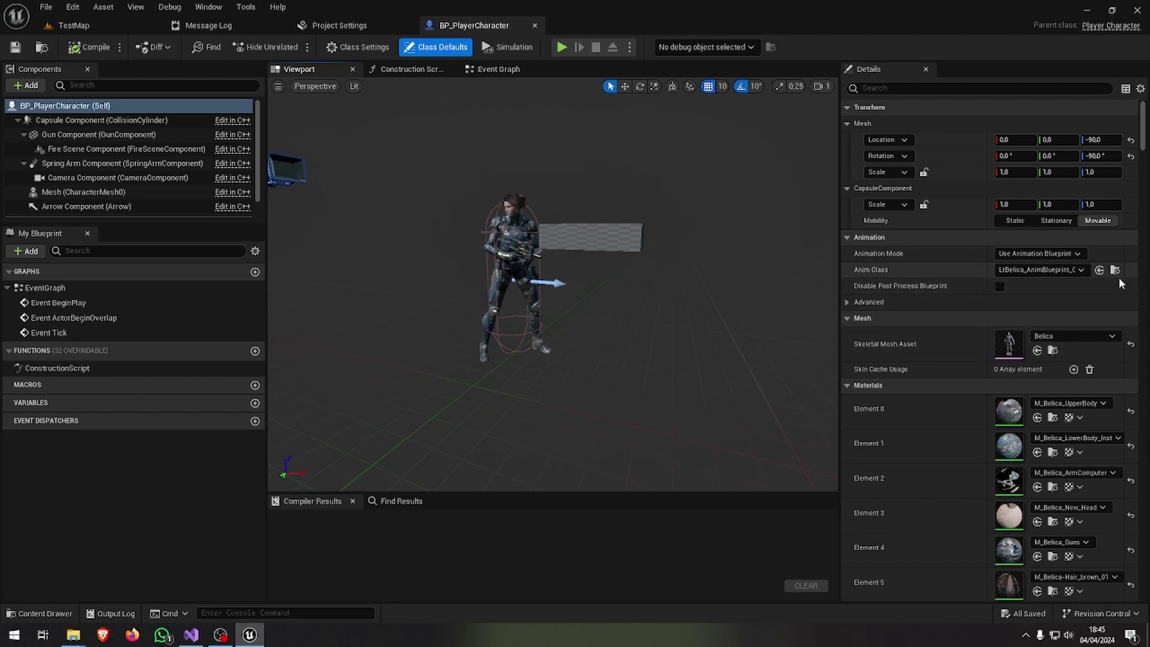
{"action": "left_click", "coordinate": [1059, 270]}
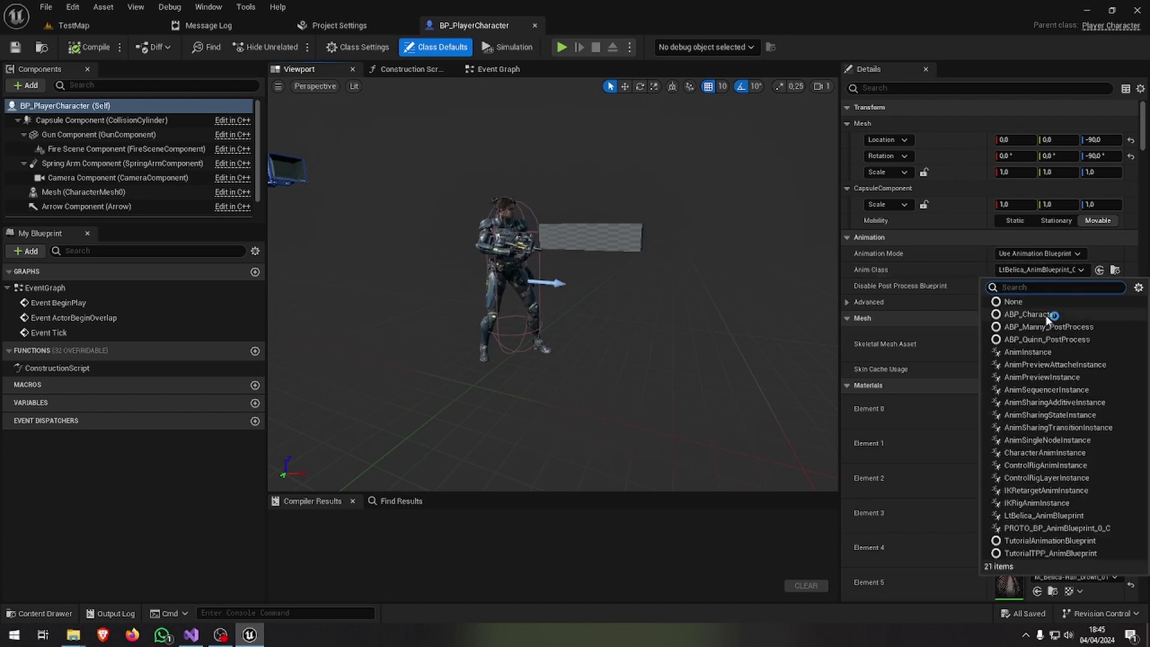
{"action": "left_click", "coordinate": [1030, 313]}
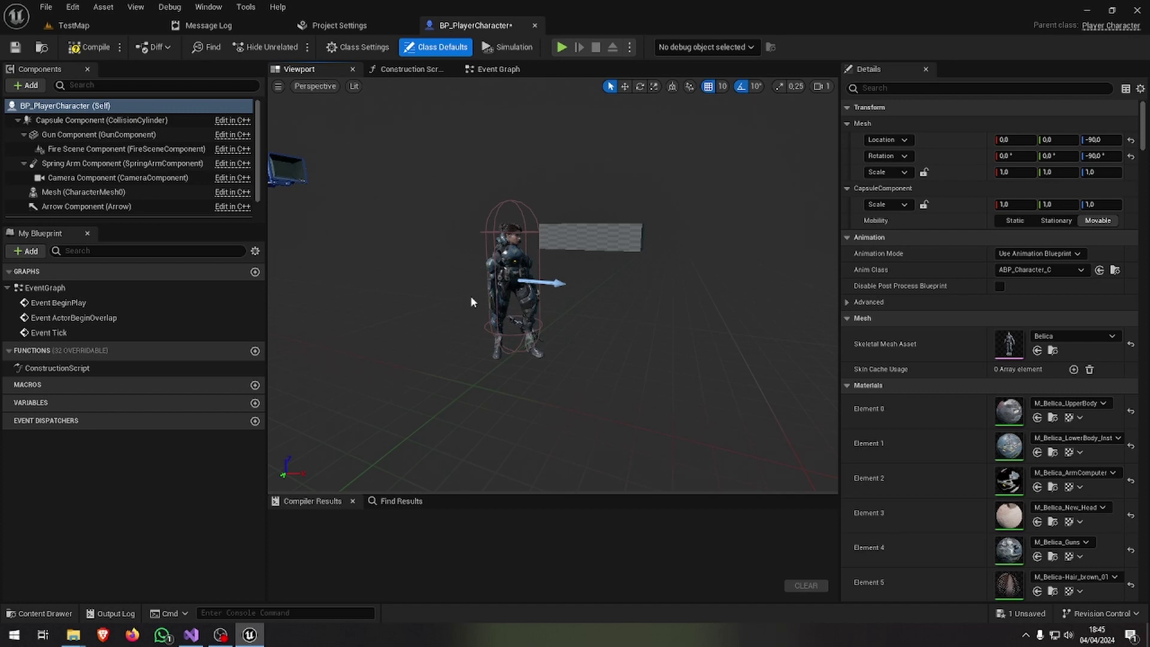
Compile and save BP_PlayerCharacter, then locate ABP_Character in the Animations folder.
{"action": "left_click", "coordinate": [82, 50]}
{"action": "left_click", "coordinate": [15, 48]}
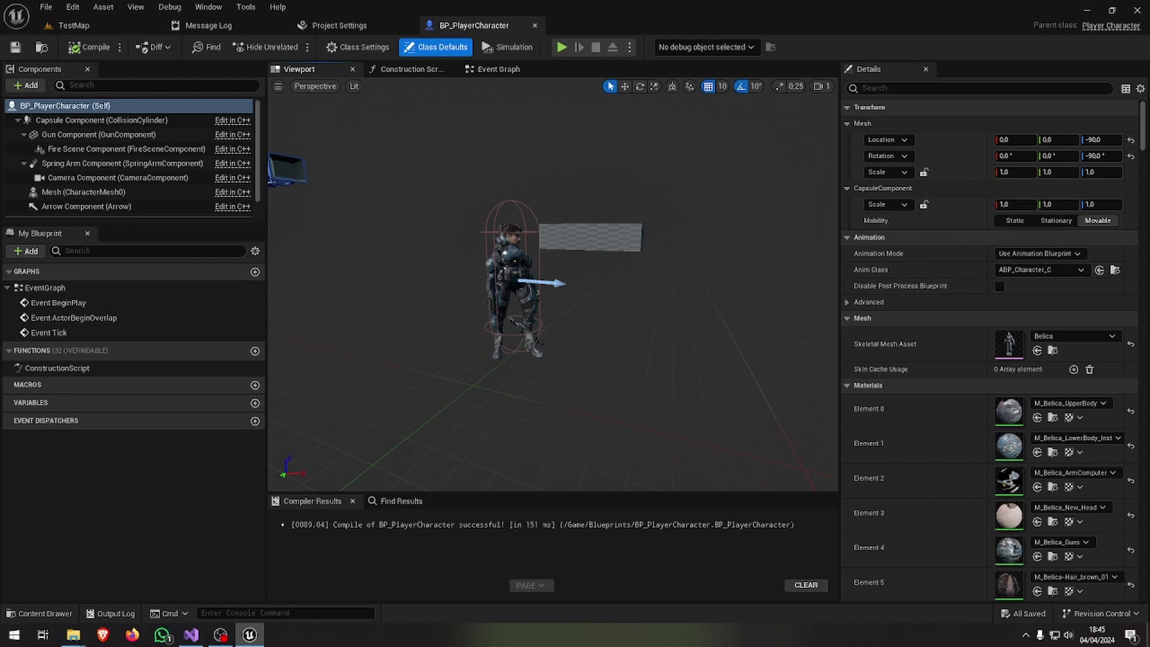
{"action": "left_click", "coordinate": [1116, 270]}
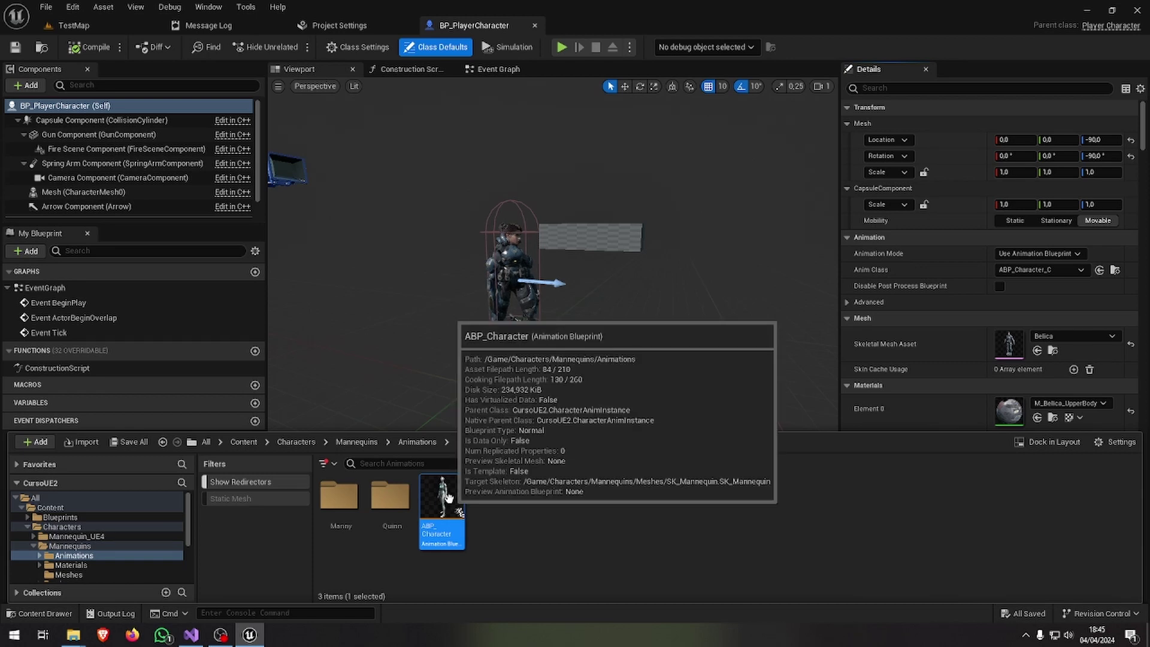
Duplicate ABP_Character as ABP_CharacterBellica and save the new asset.
{"action": "right_click", "coordinate": [449, 497]}
{"action": "left_click", "coordinate": [581, 287]}
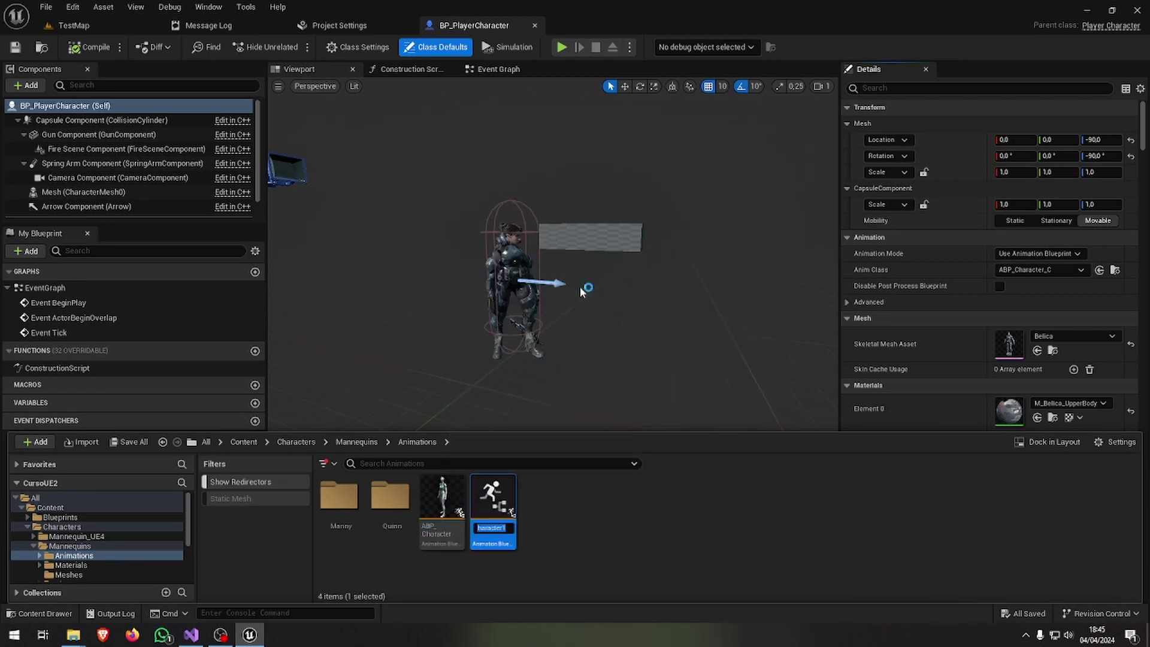
{"action": "key", "text": "End"}
{"action": "key", "text": "BackSpace"}
{"action": "key", "text": "Return"}
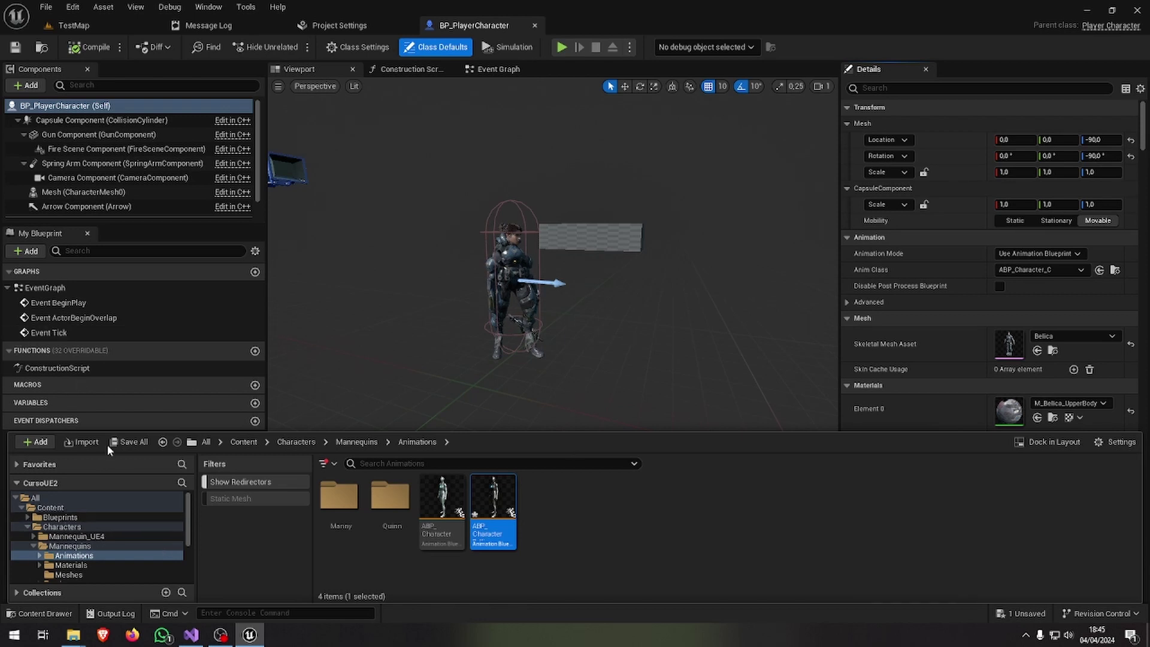
{"action": "left_click", "coordinate": [127, 442]}
{"action": "left_click", "coordinate": [677, 454]}
Assign Belica_Skeleton to ABP_CharacterBellica and save it.
{"action": "right_click", "coordinate": [498, 515]}
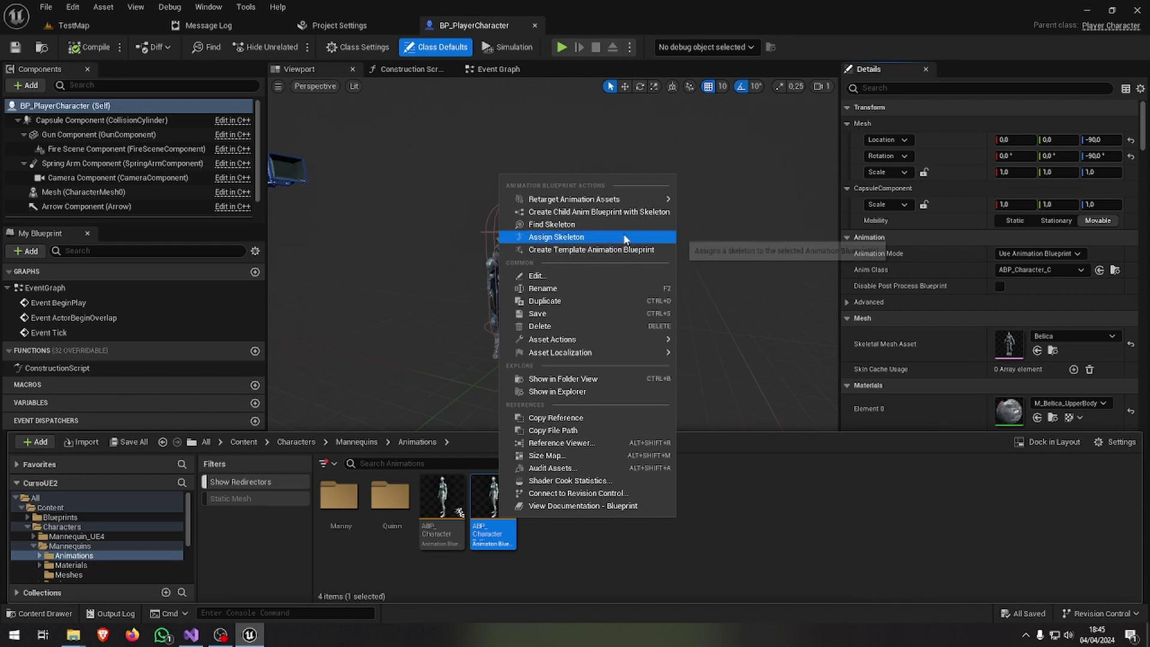
{"action": "left_click", "coordinate": [560, 238]}
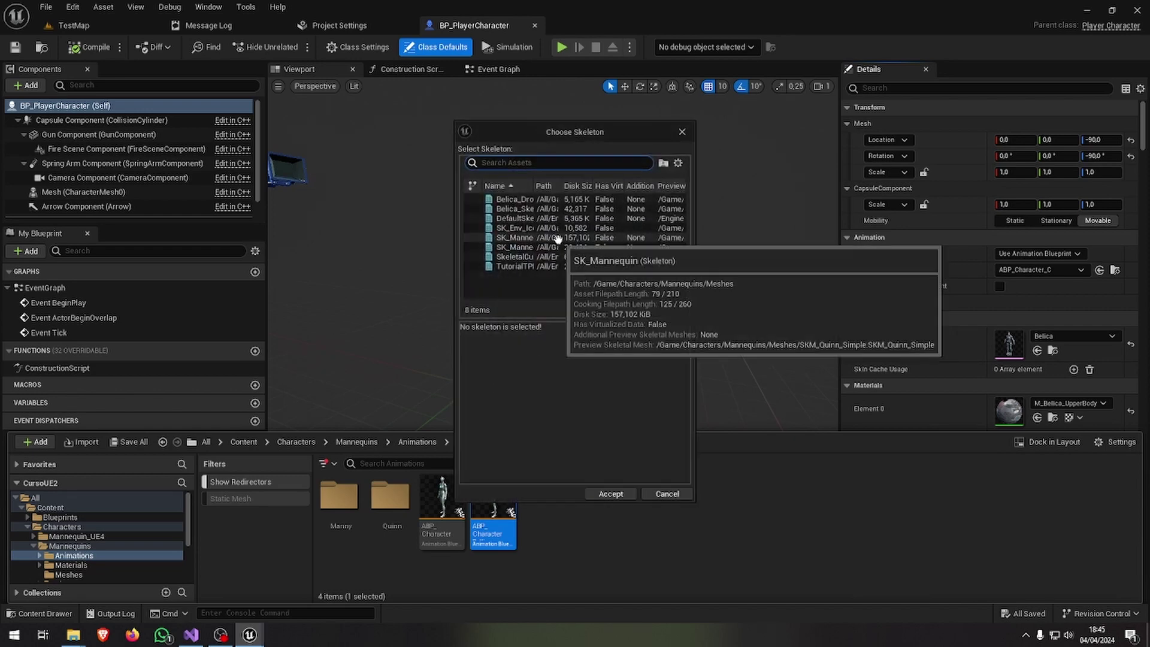
{"action": "left_click", "coordinate": [520, 209]}
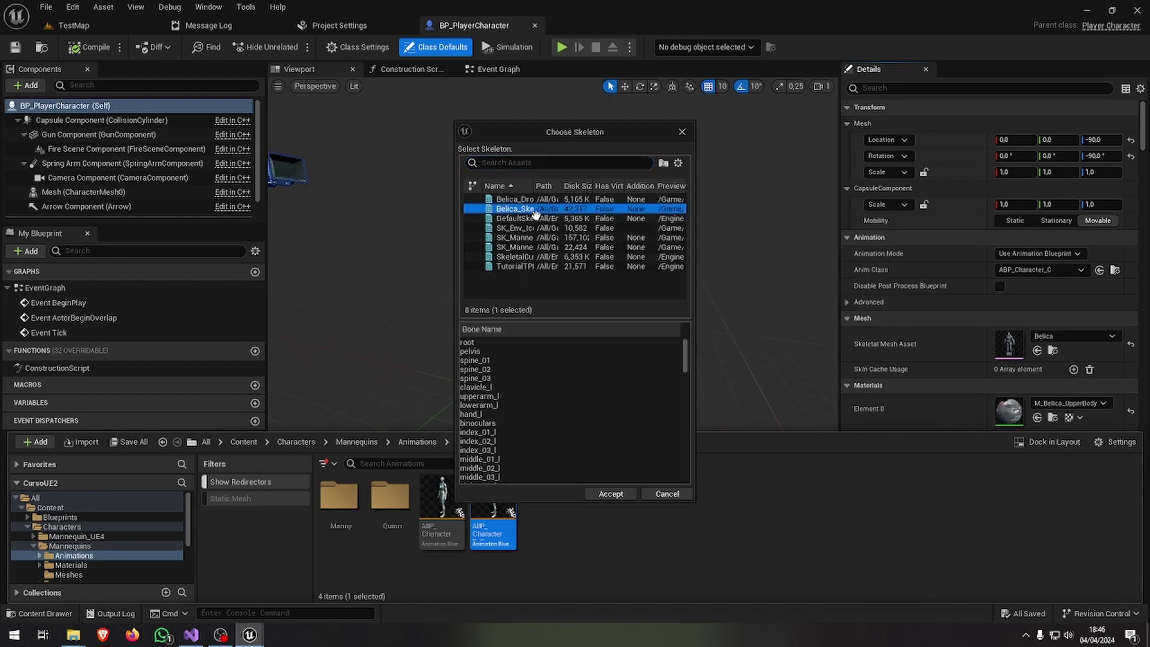
{"action": "left_click", "coordinate": [597, 497]}
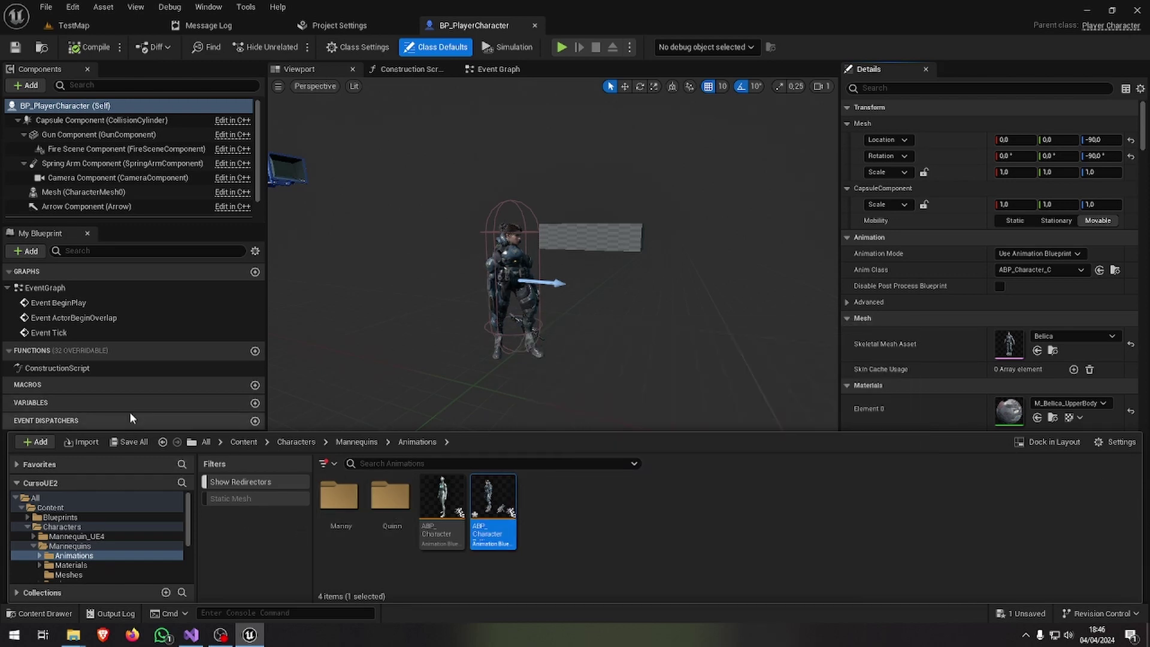
{"action": "left_click", "coordinate": [130, 441]}
{"action": "left_click", "coordinate": [653, 450]}
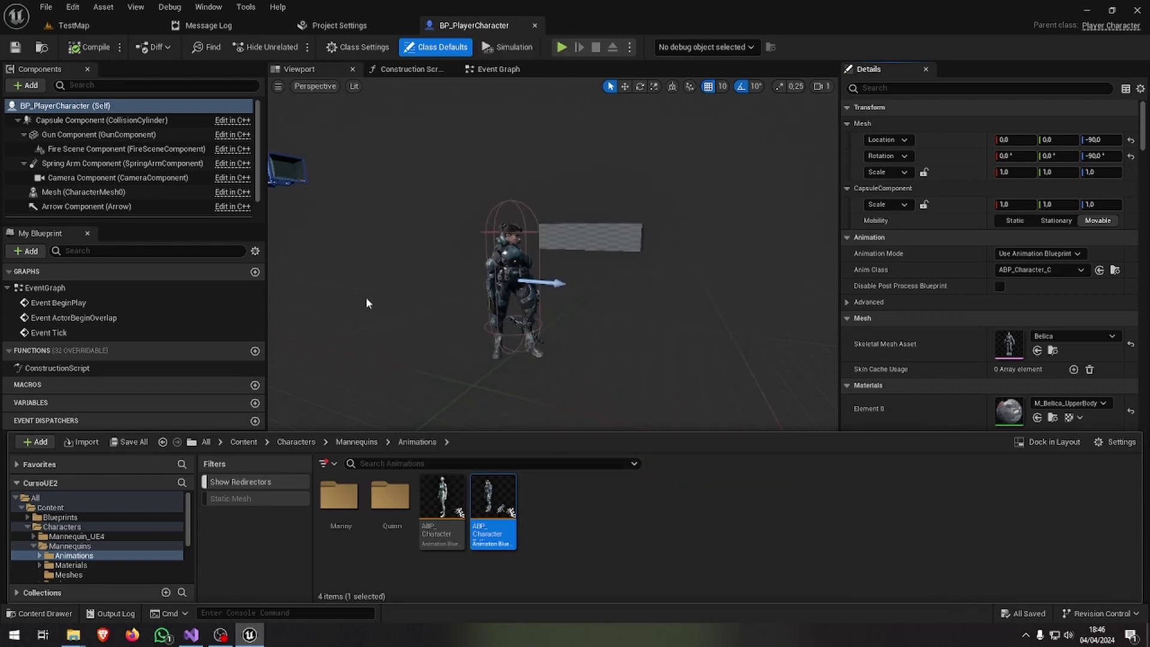
Set BP_PlayerCharacter's Anim Class to ABP_CharacterBellica, then compile and save.
{"action": "left_click", "coordinate": [1054, 272]}
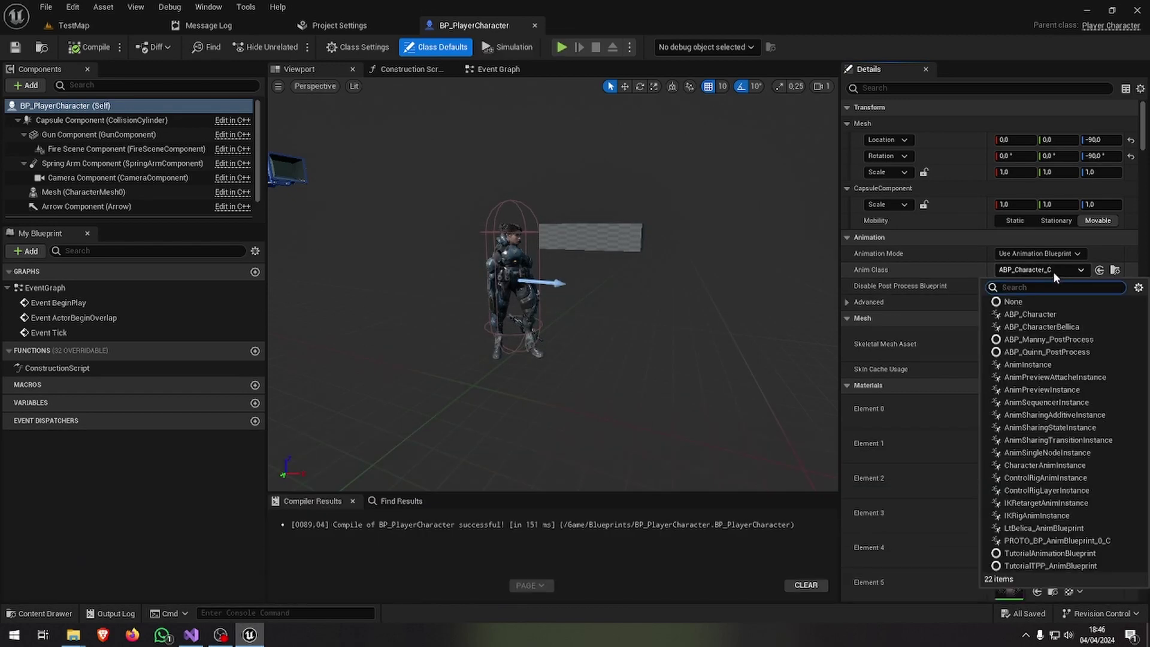
{"action": "left_click", "coordinate": [1055, 326]}
{"action": "left_click", "coordinate": [22, 48]}
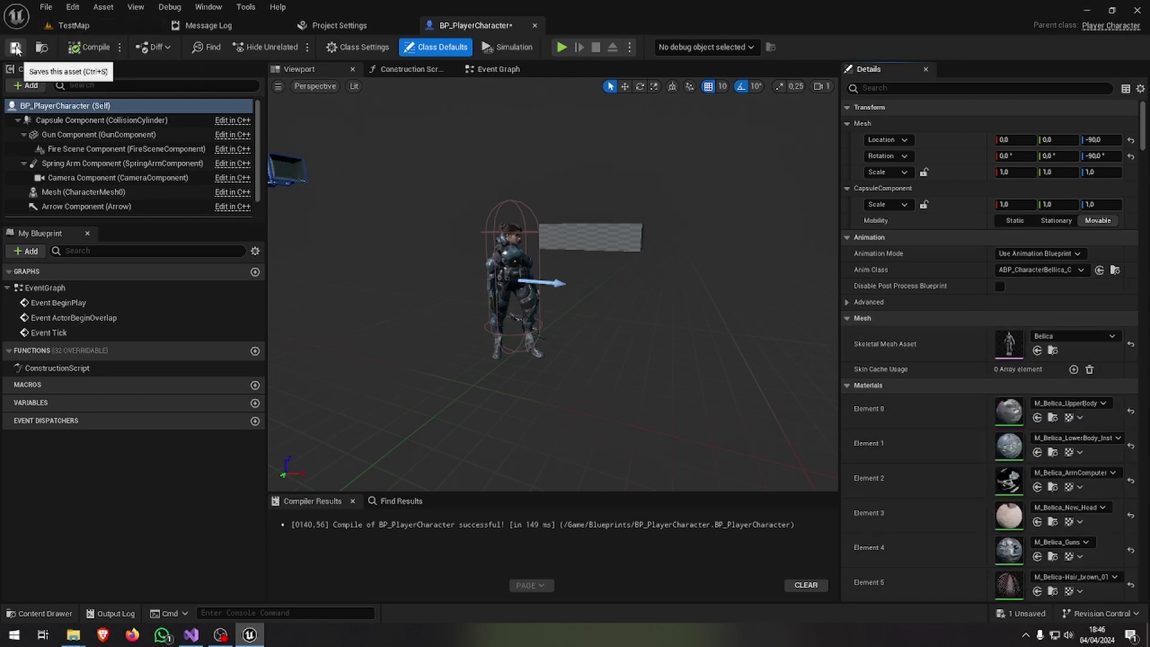
{"action": "left_click", "coordinate": [34, 616]}
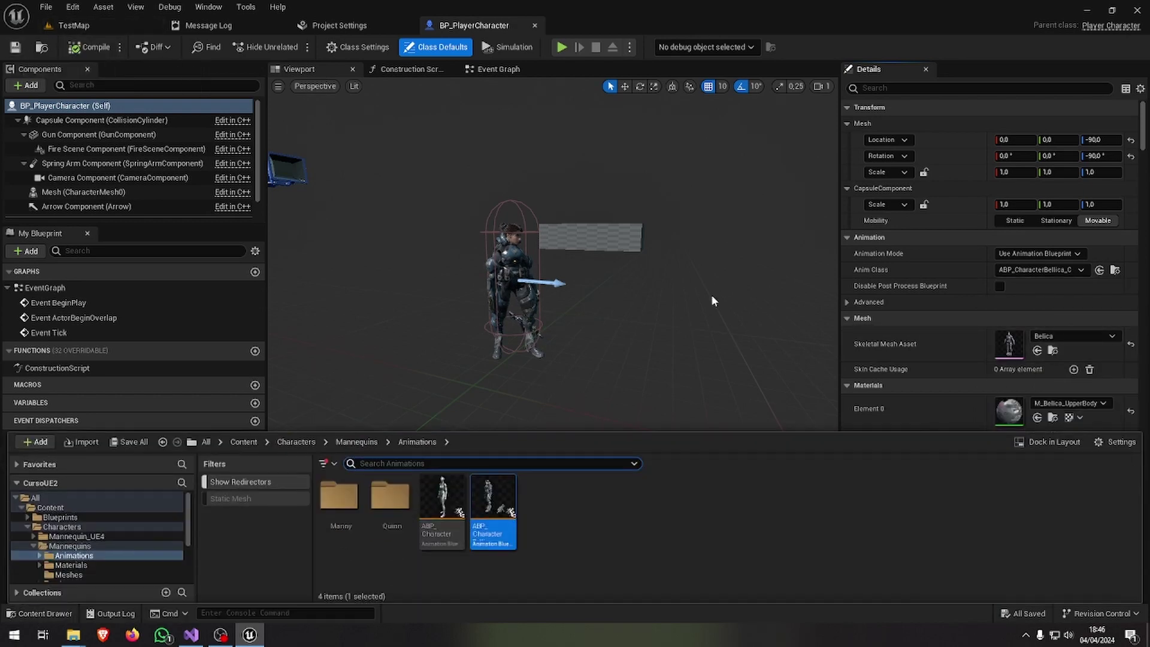
Open ABP_CharacterBellica, dock it, and go to AnimGraph > Movement > Idle state.
{"action": "mouse_move", "coordinate": [501, 526]}
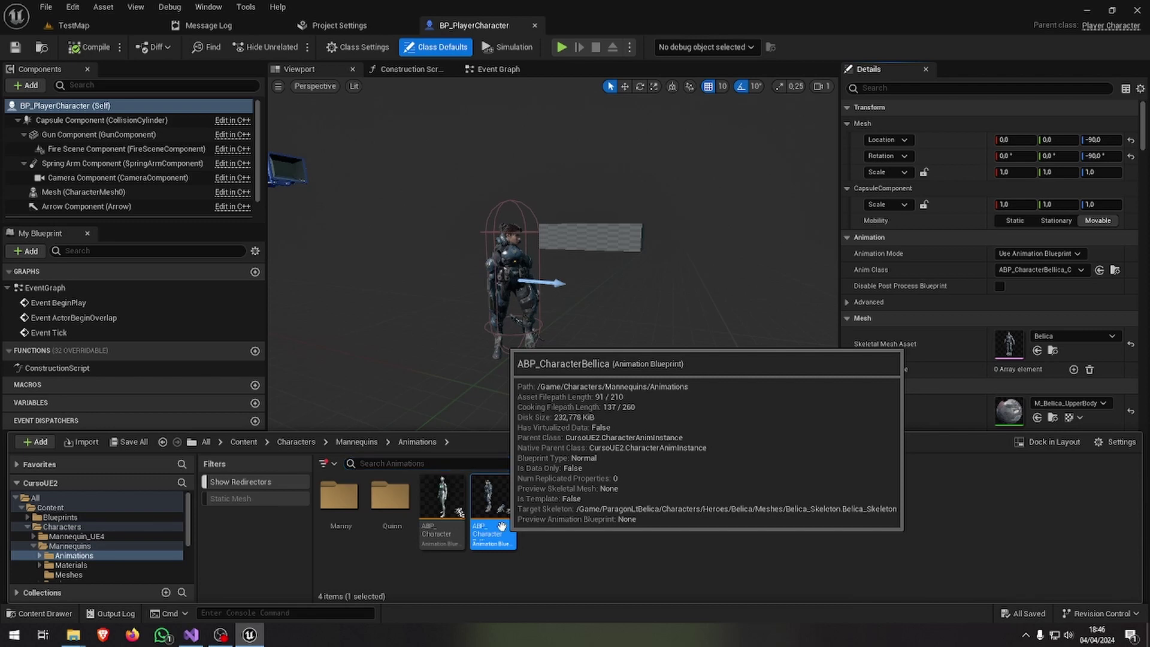
{"action": "double_click", "coordinate": [504, 532]}
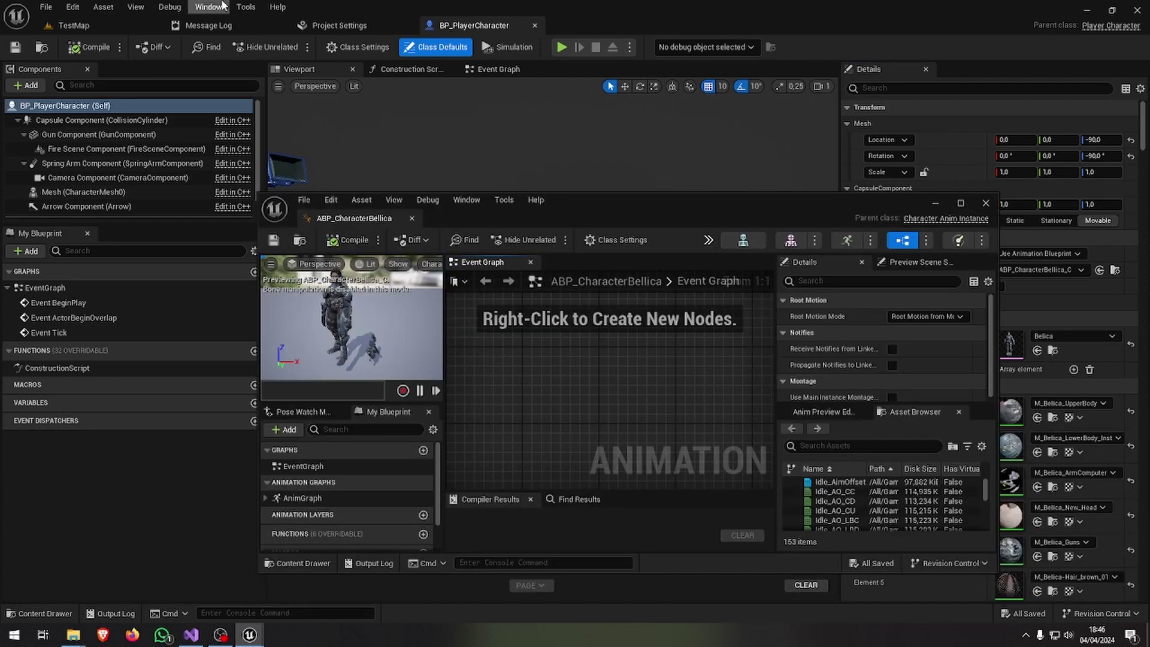
{"action": "left_click_drag", "start_coordinate": [354, 218], "coordinate": [657, 19]}
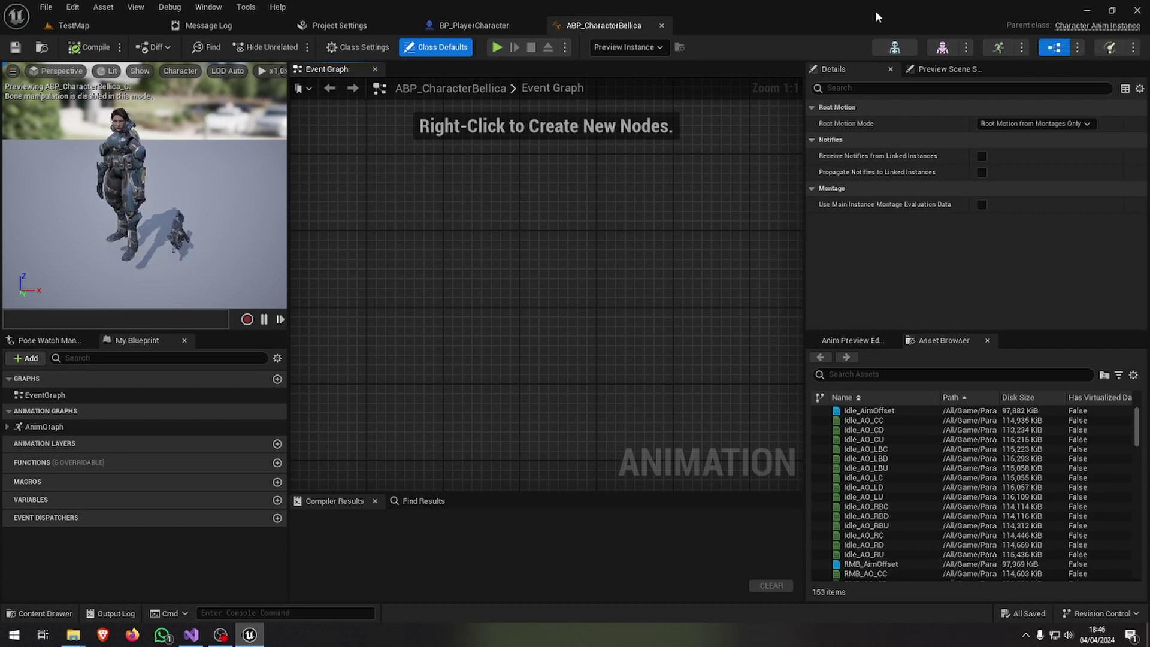
{"action": "left_click", "coordinate": [7, 427]}
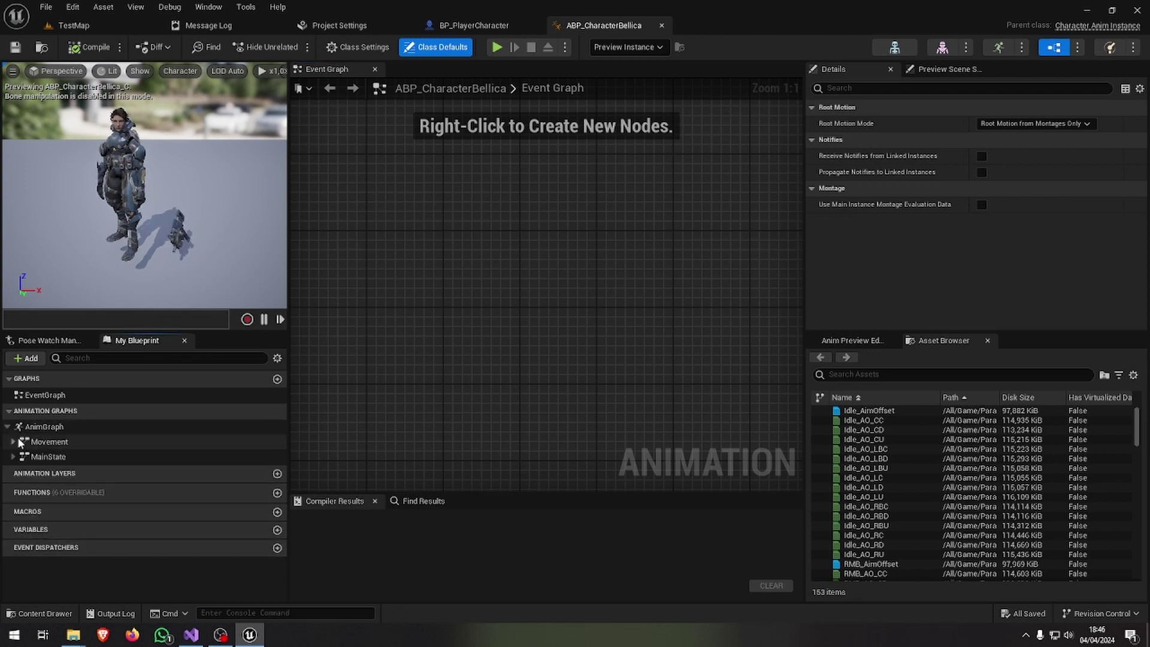
{"action": "double_click", "coordinate": [32, 426]}
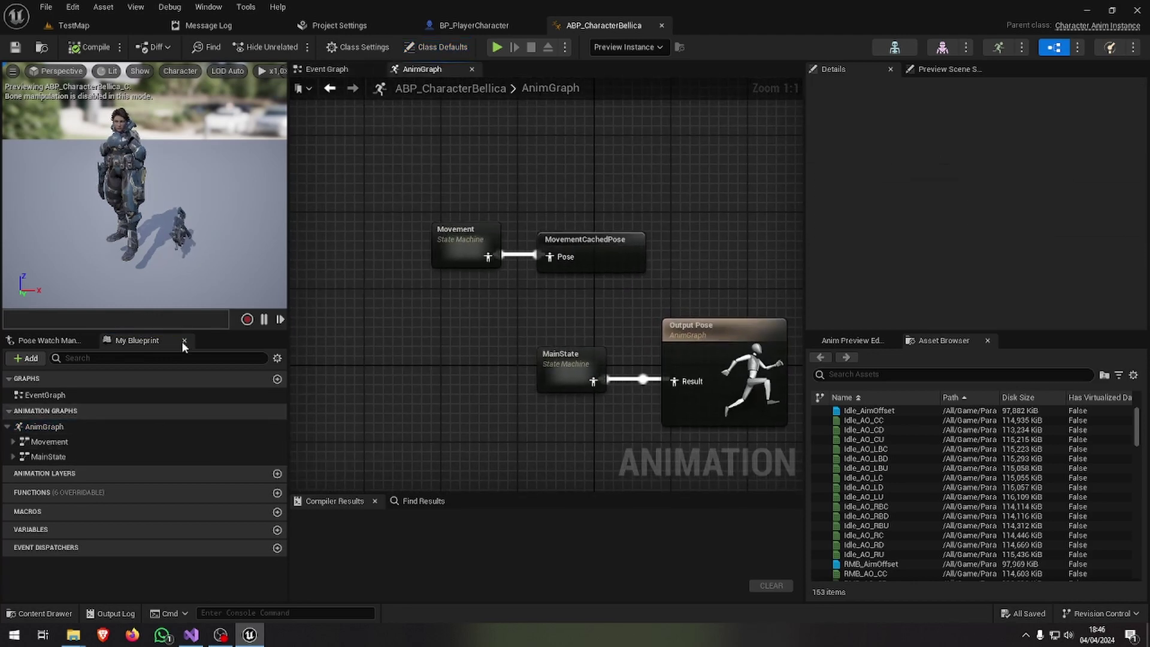
{"action": "double_click", "coordinate": [456, 251]}
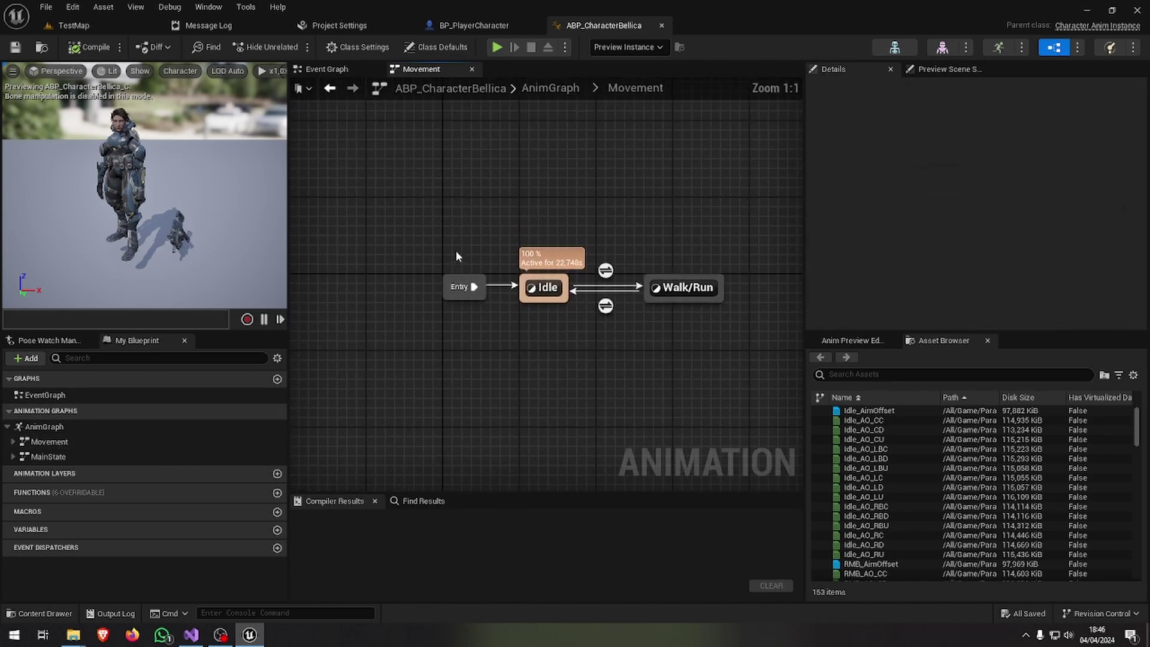
{"action": "double_click", "coordinate": [546, 287]}
Replace MF_Idle with the Idle animation wired to the output pose, then compile and save.
{"action": "left_click", "coordinate": [514, 305]}
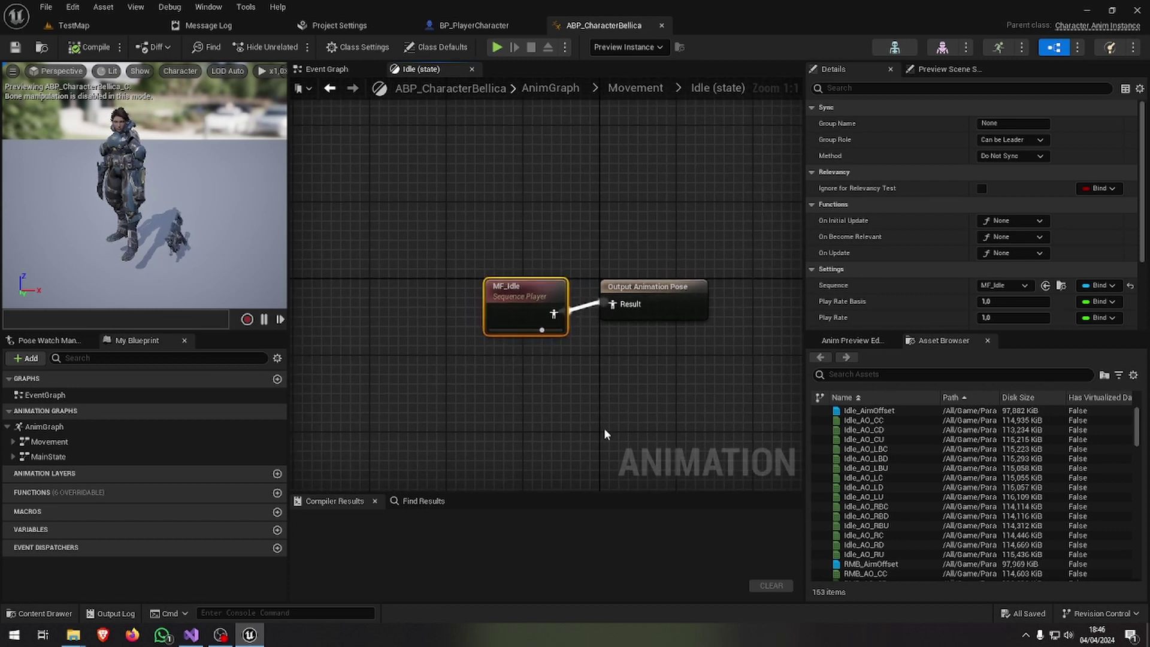
{"action": "key", "text": "Delete"}
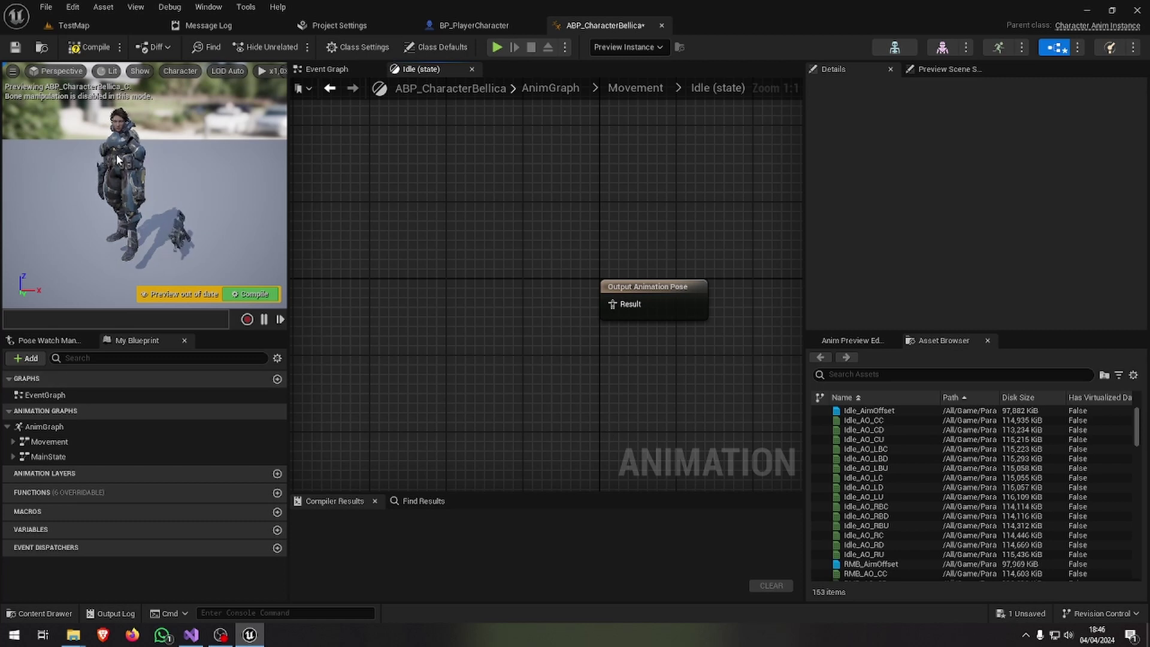
{"action": "left_click", "coordinate": [863, 374]}
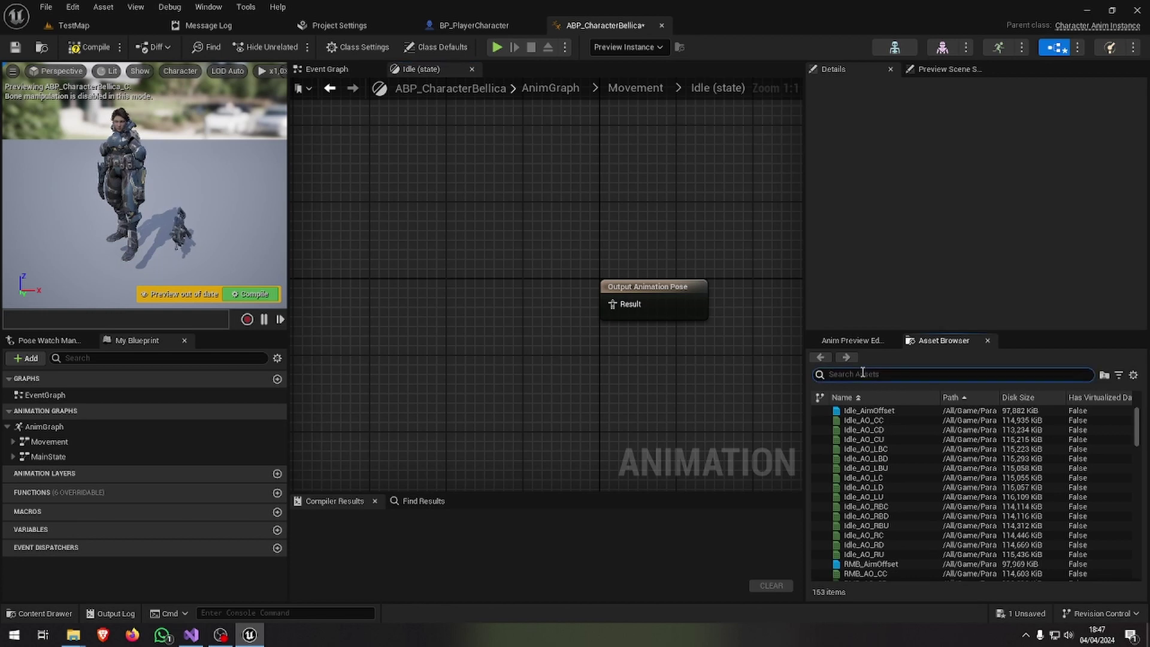
{"action": "type", "text": "idle"}
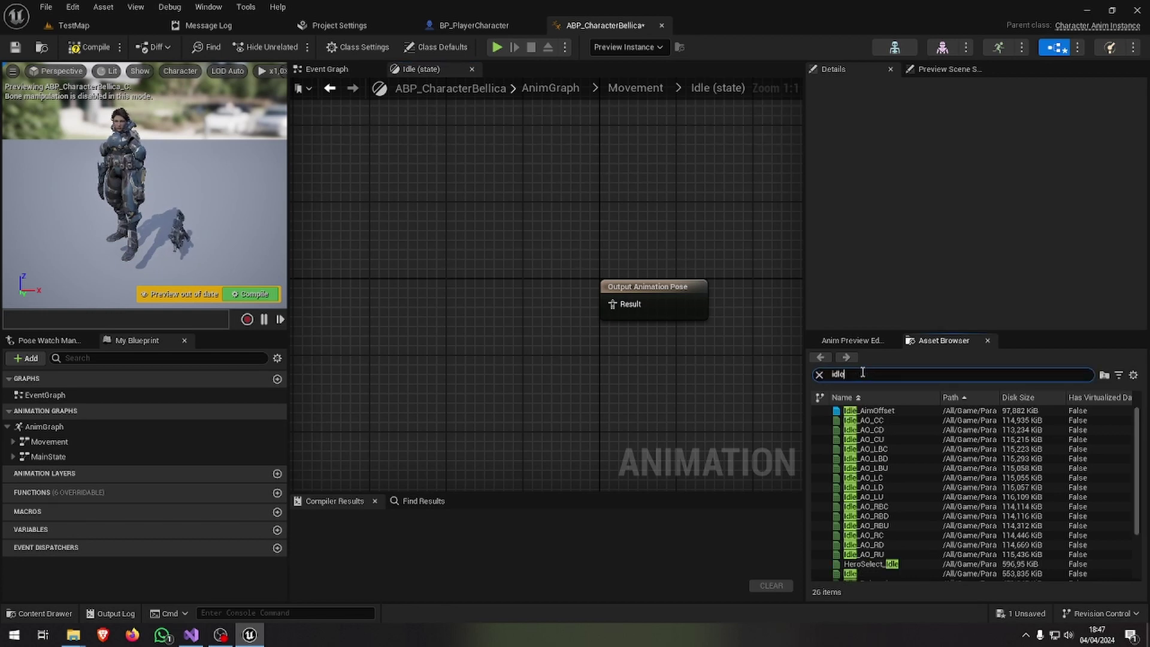
{"action": "scroll", "coordinate": [863, 515], "scroll_direction": "down", "scroll_amount": 2}
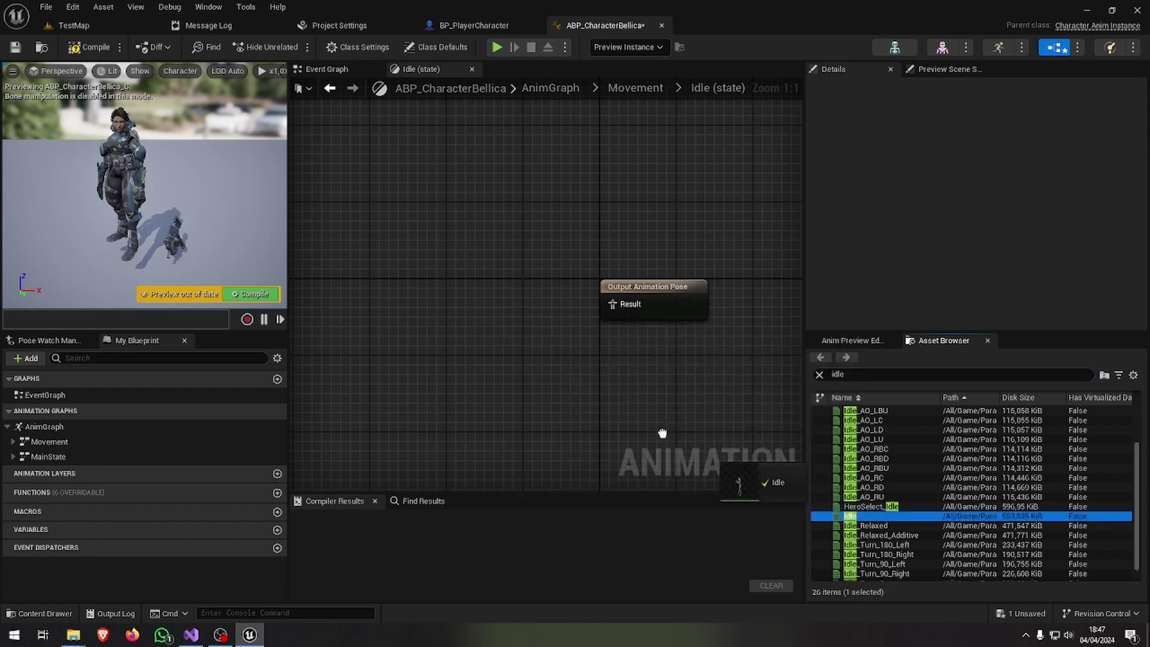
{"action": "mouse_move", "coordinate": [861, 516]}
{"action": "left_mouse_down"}
{"action": "mouse_move", "coordinate": [455, 330]}
{"action": "mouse_move", "coordinate": [439, 309]}
{"action": "left_mouse_up"}
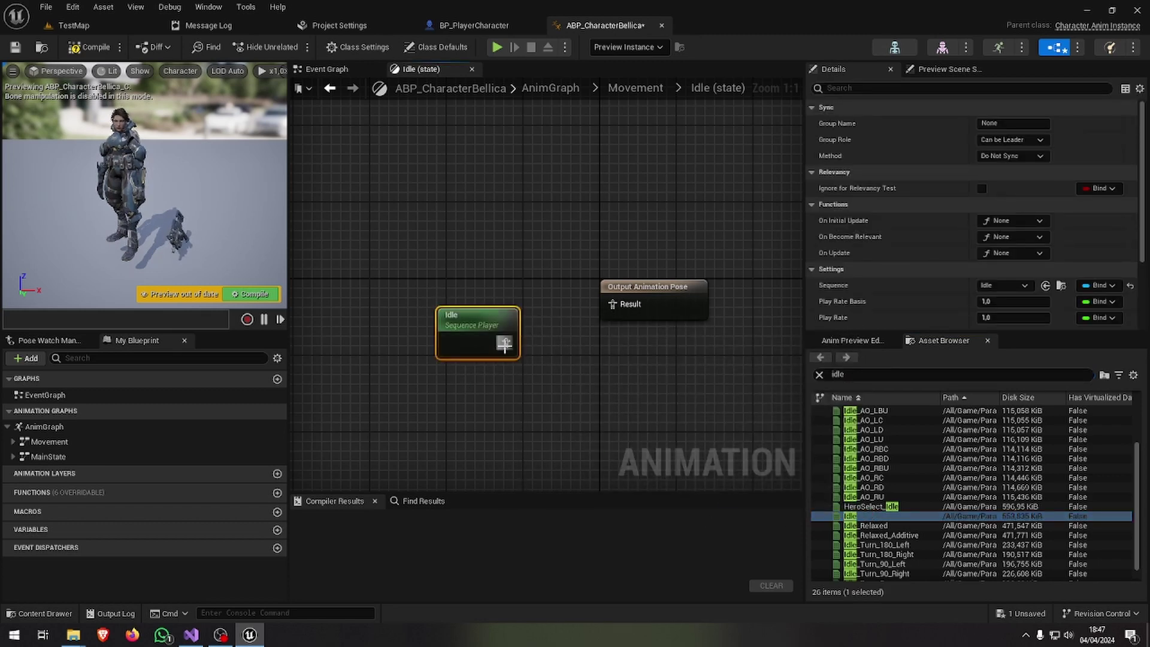
{"action": "left_click_drag", "start_coordinate": [505, 343], "coordinate": [612, 304]}
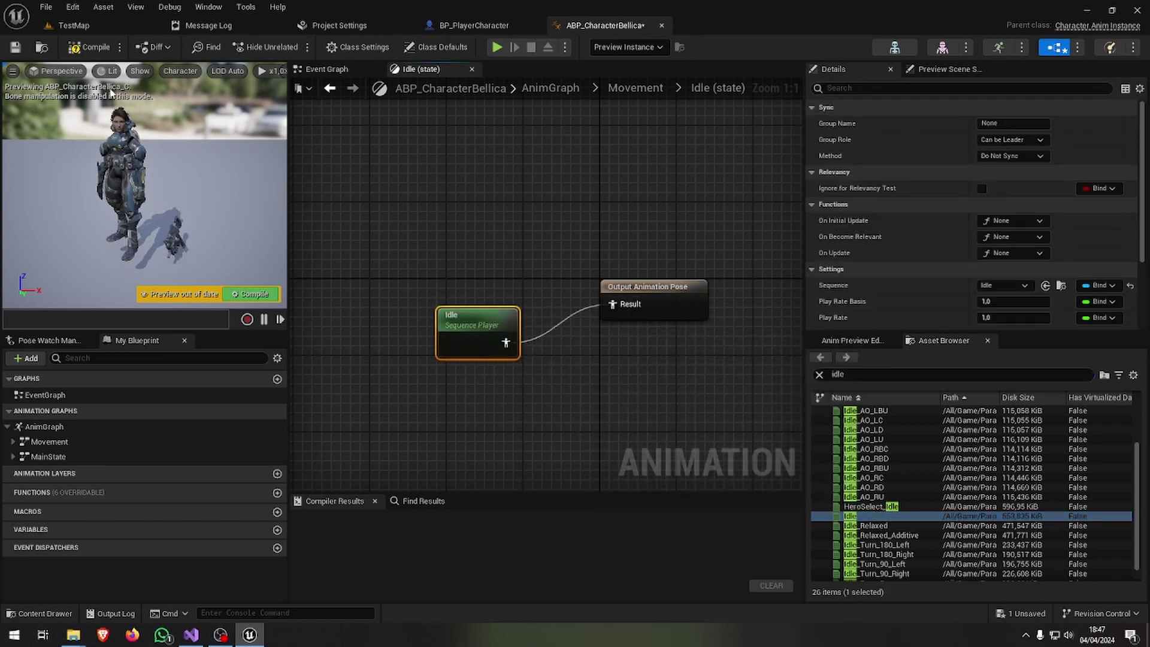
{"action": "left_click", "coordinate": [90, 47]}
{"action": "left_click", "coordinate": [16, 48]}
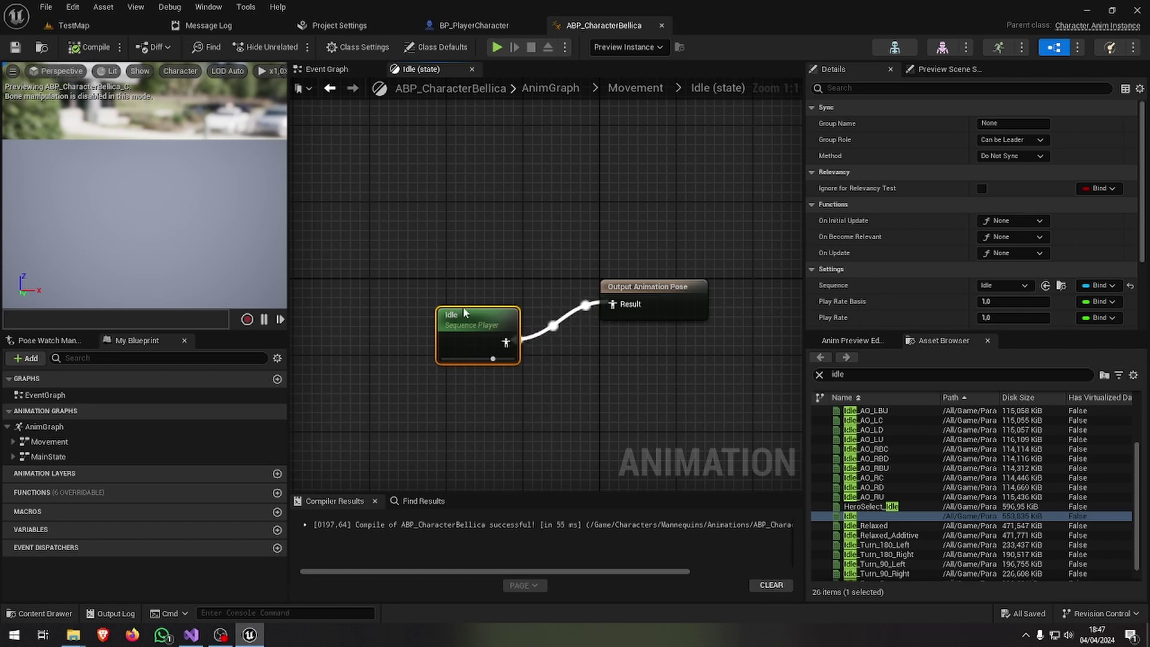
{"action": "right_click_drag", "start_coordinate": [534, 263], "coordinate": [475, 241]}
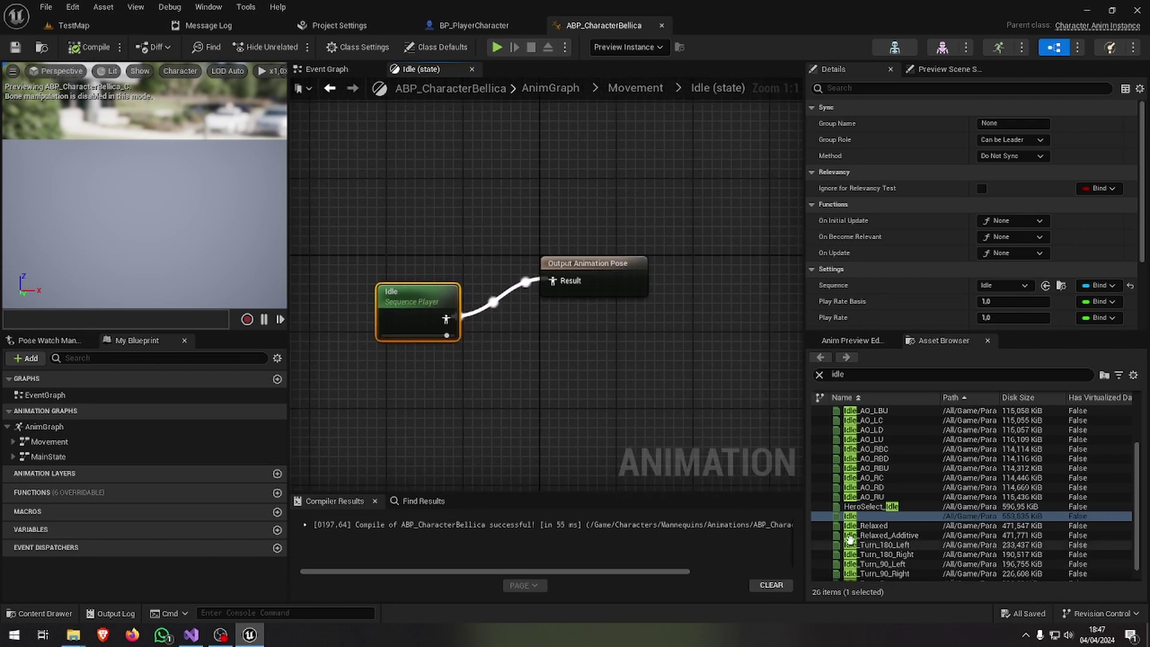
Set the Idle animation's Additive Anim Type to No additive and save it.
{"action": "double_click", "coordinate": [419, 310]}
{"action": "scroll", "coordinate": [167, 277], "scroll_direction": "down", "scroll_amount": 5}
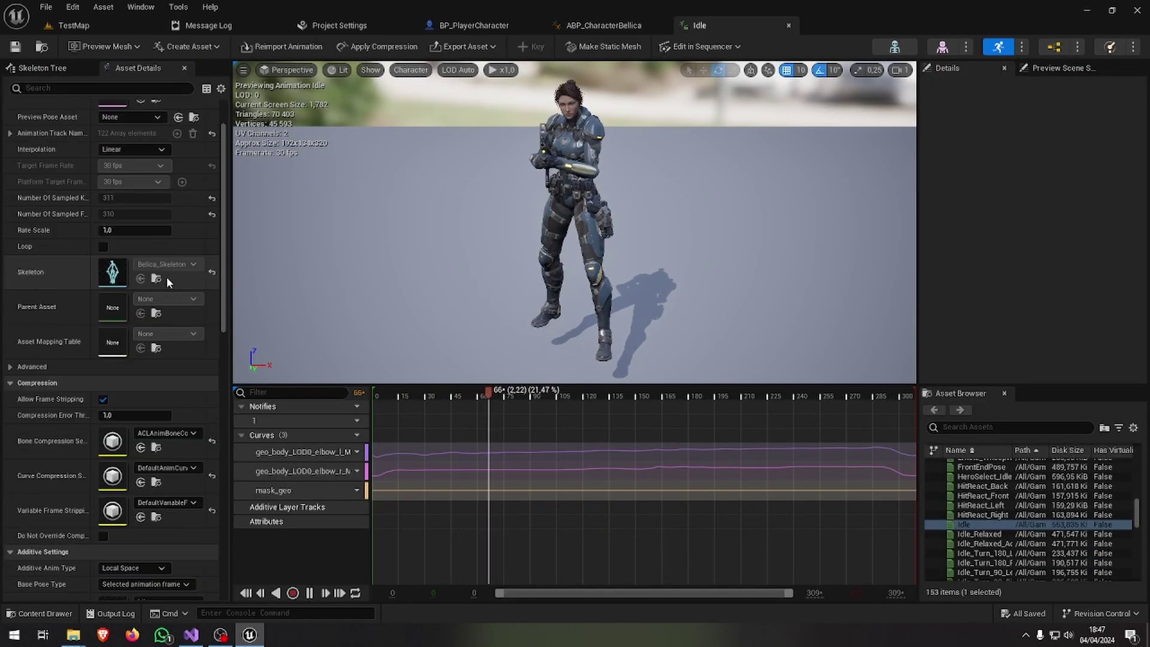
{"action": "scroll", "coordinate": [167, 277], "scroll_direction": "down", "scroll_amount": 3}
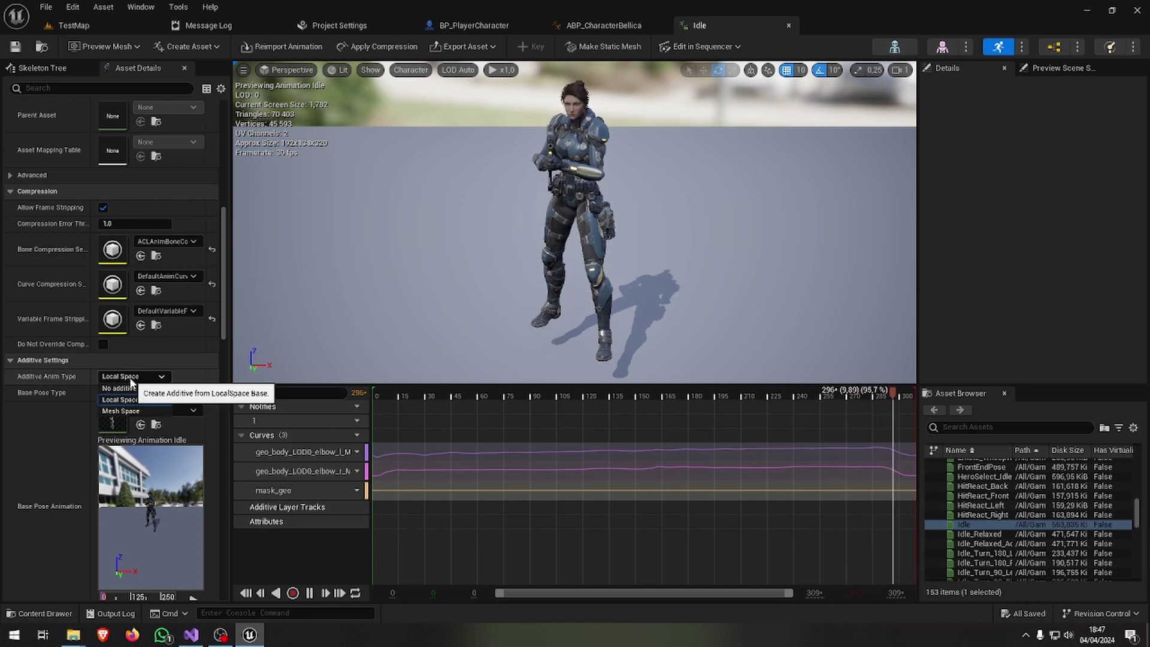
{"action": "left_click", "coordinate": [131, 377]}
{"action": "left_click", "coordinate": [150, 388]}
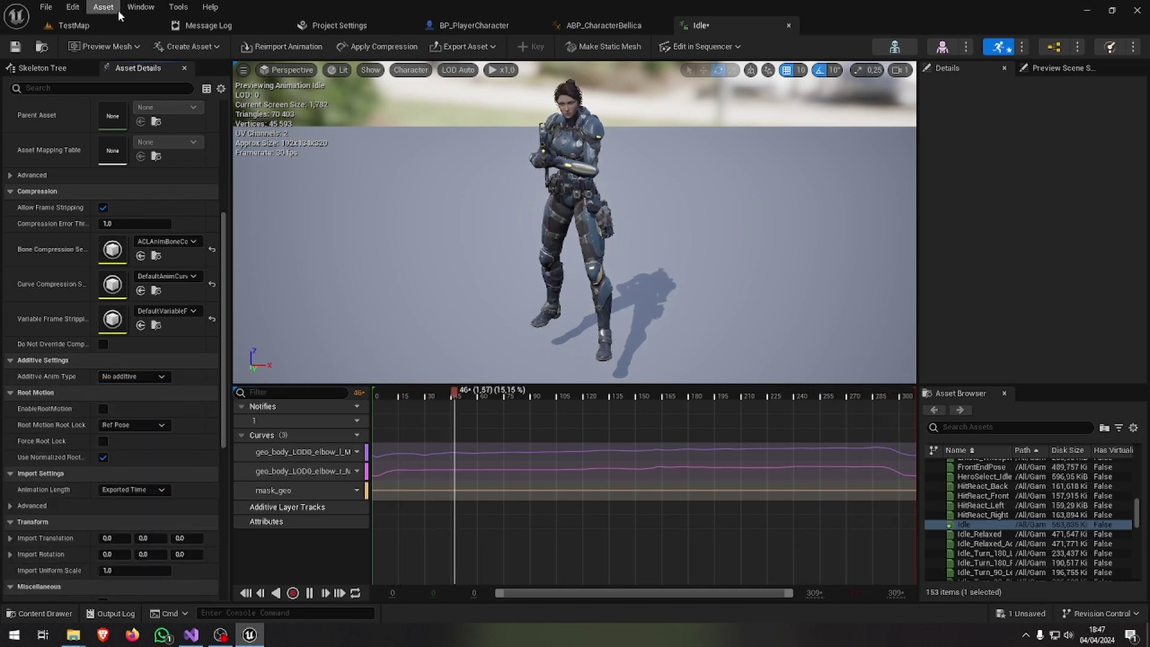
{"action": "left_click", "coordinate": [15, 47]}
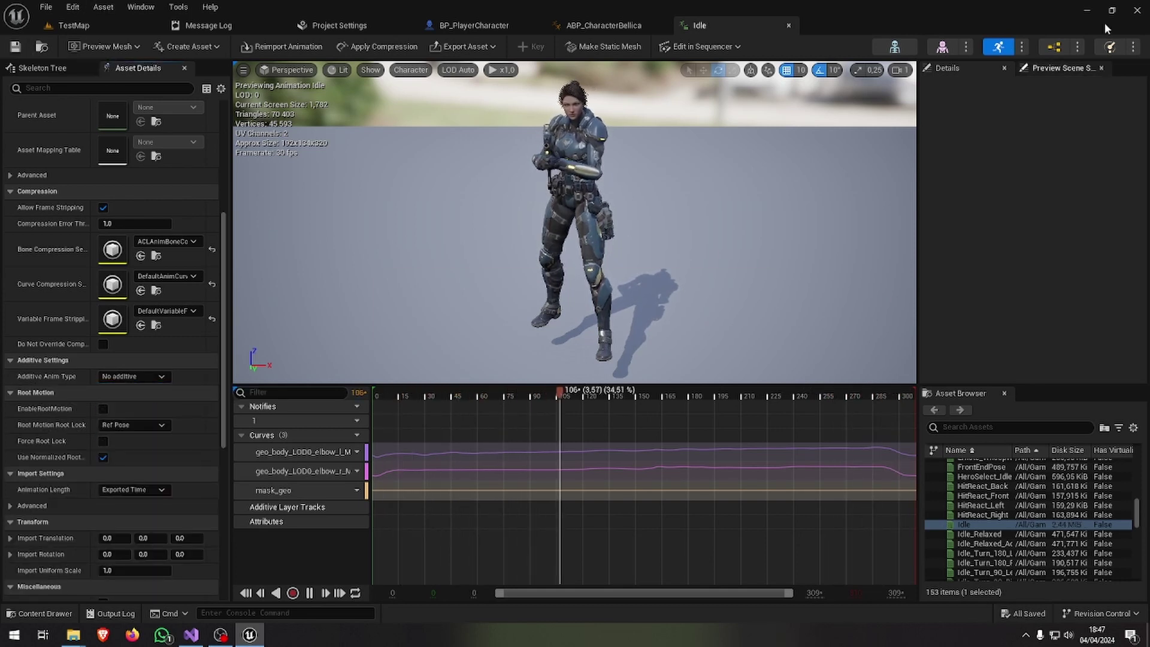
{"action": "left_click", "coordinate": [614, 30]}
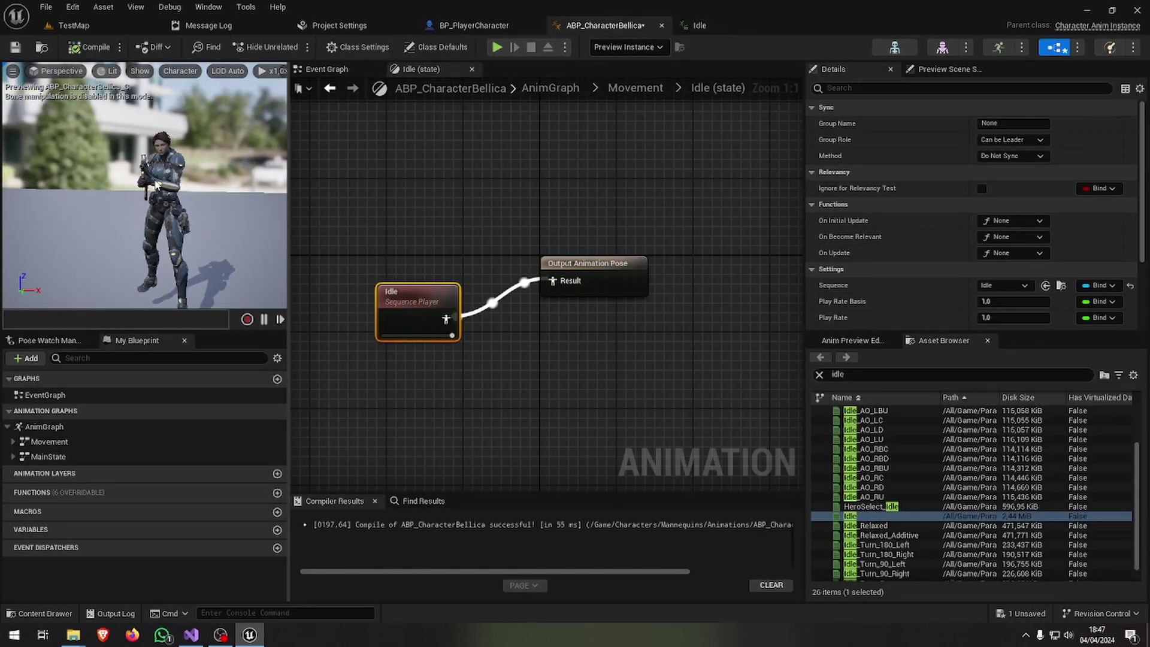
Switch between the Idle asset and the Belica blueprint, reframing the Idle state graph.
{"action": "scroll", "coordinate": [155, 185], "scroll_direction": "up", "scroll_amount": 4}
{"action": "scroll", "coordinate": [153, 179], "scroll_direction": "up", "scroll_amount": 3}
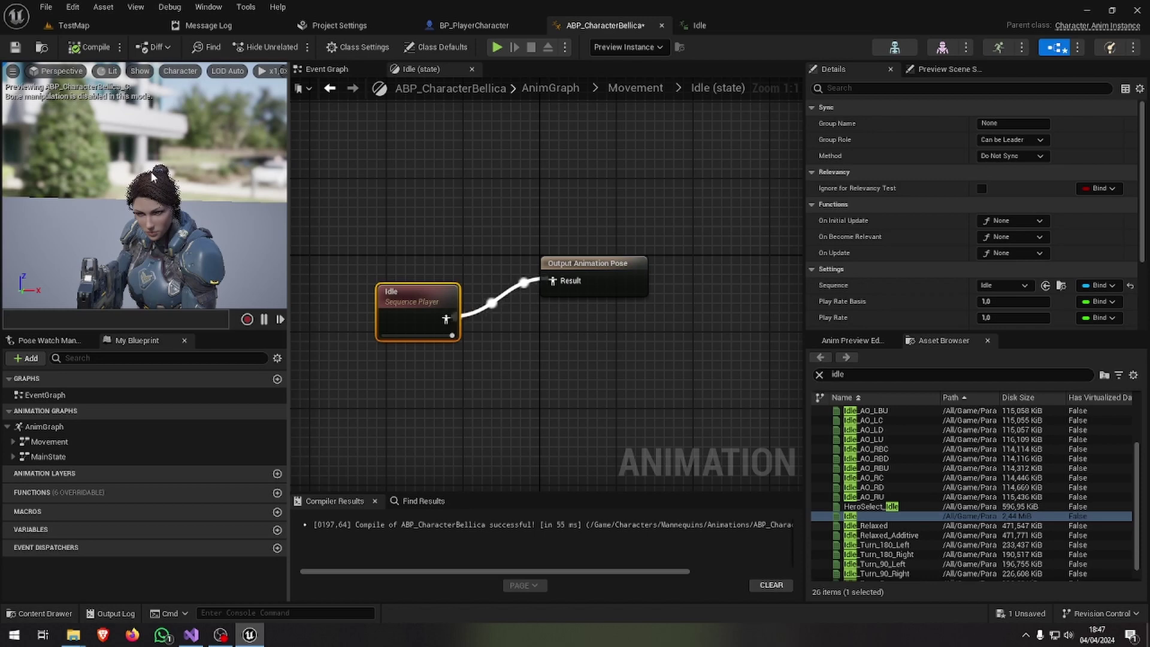
{"action": "scroll", "coordinate": [152, 180], "scroll_direction": "down", "scroll_amount": 5}
{"action": "left_click", "coordinate": [746, 25]}
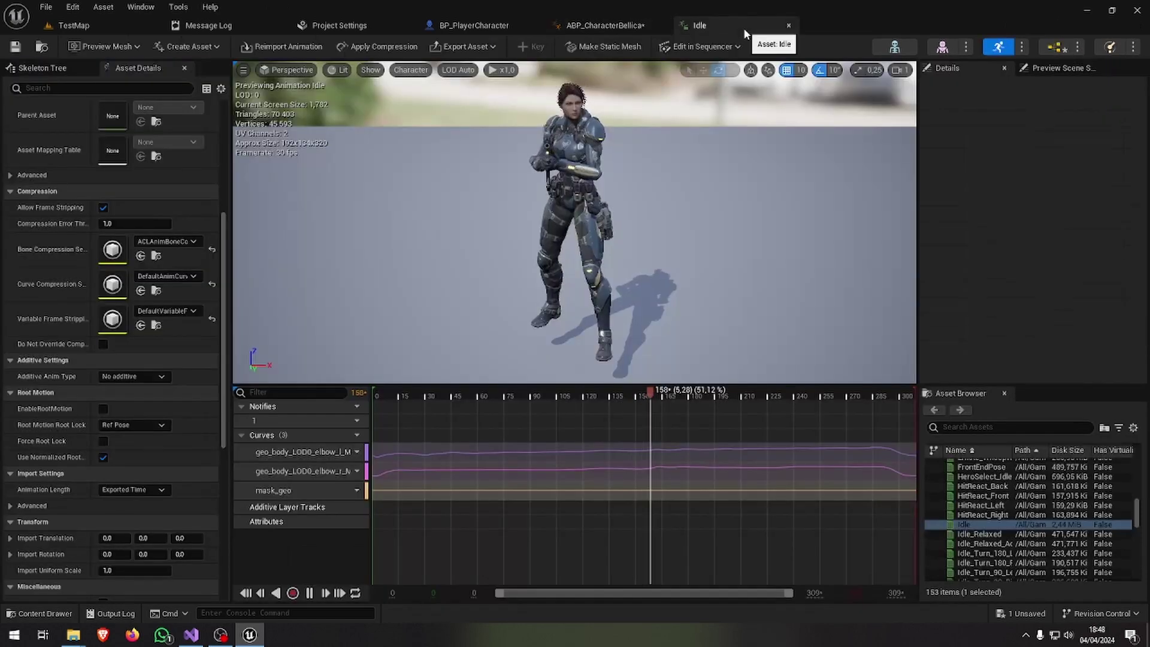
{"action": "left_click", "coordinate": [592, 26]}
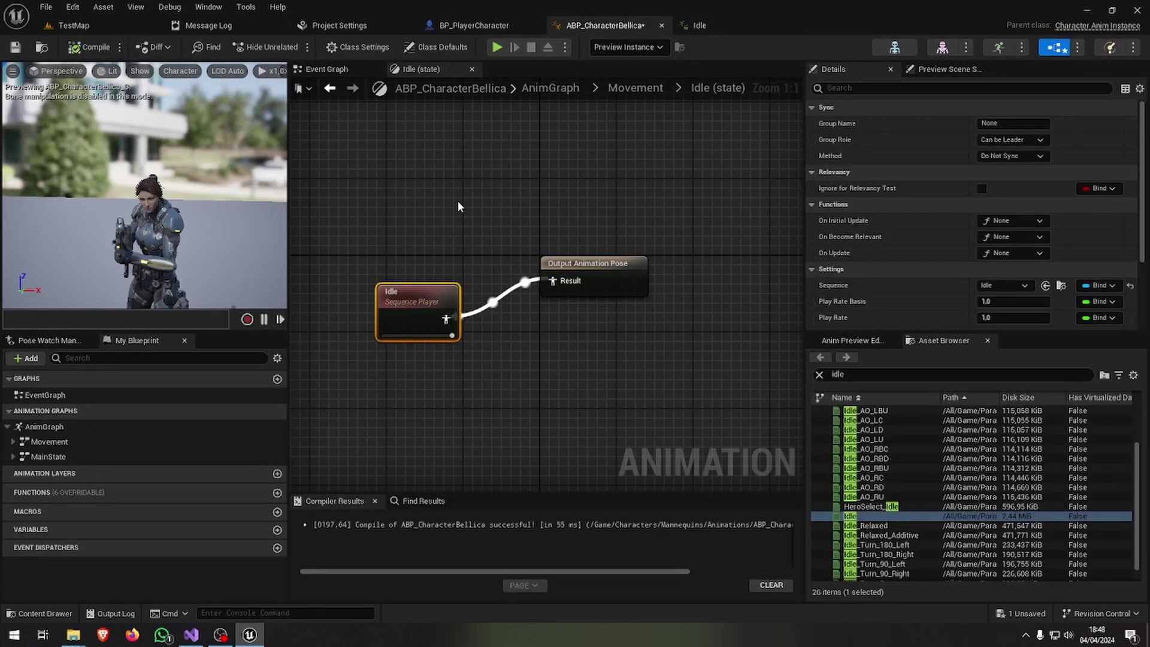
{"action": "scroll", "coordinate": [657, 333], "scroll_direction": "down", "scroll_amount": 1}
{"action": "right_click_drag", "start_coordinate": [656, 333], "coordinate": [624, 279]}
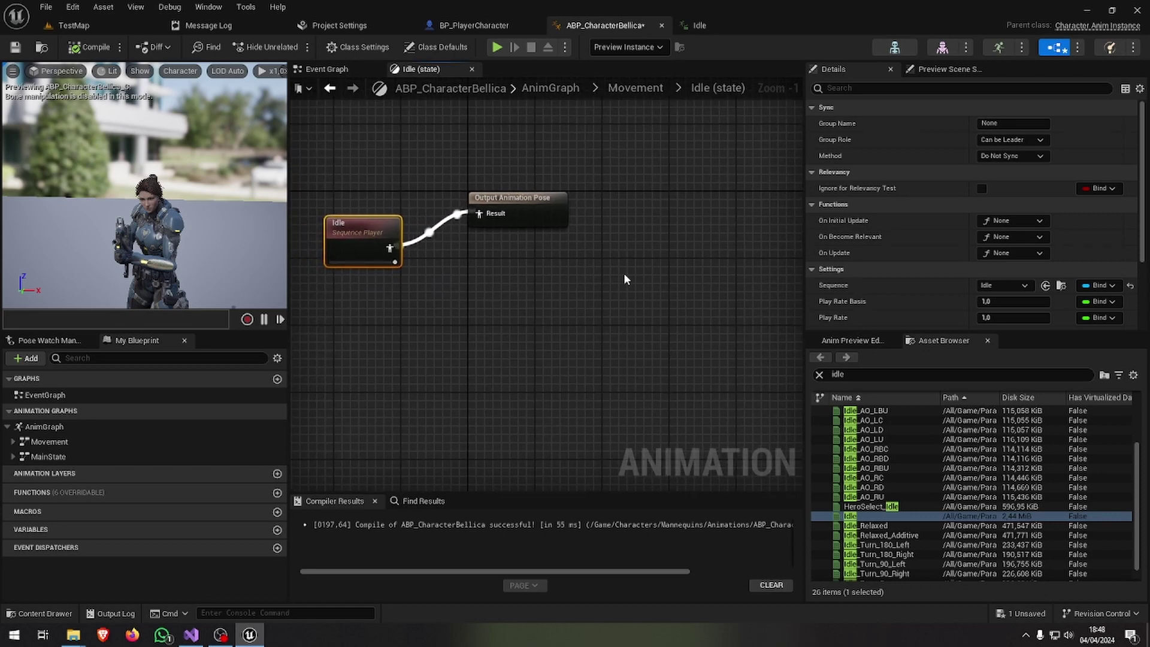
Playtest TestMap to check Belica's idle pose, stop play, and return to the Idle asset.
{"action": "left_click", "coordinate": [54, 24]}
{"action": "left_click", "coordinate": [292, 47]}
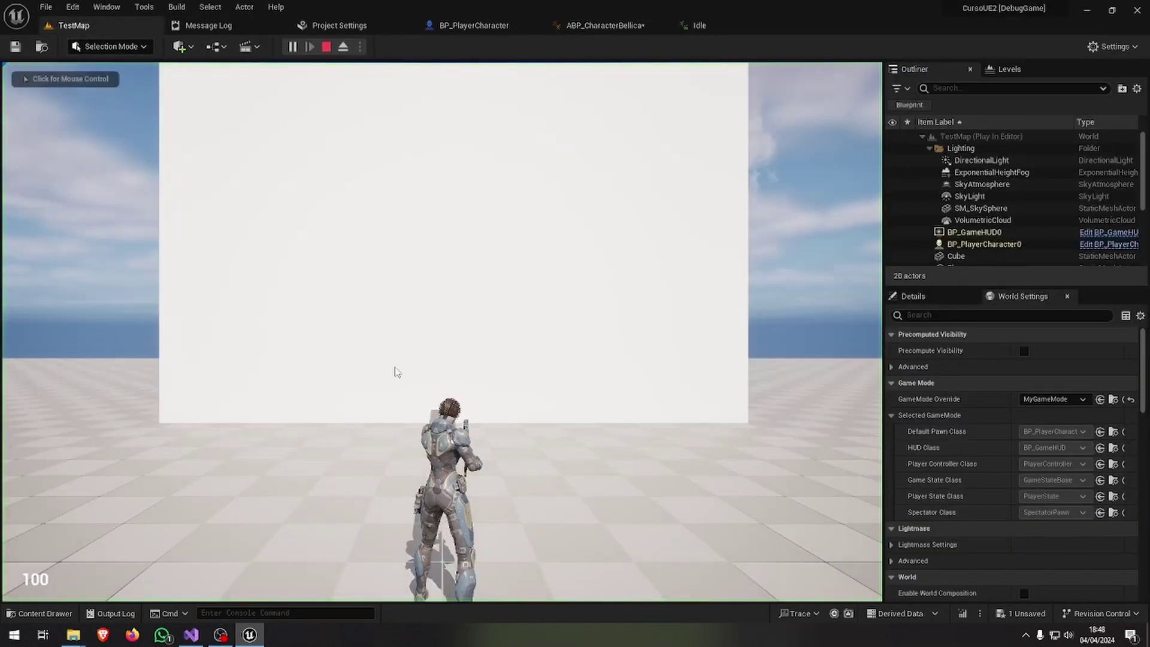
{"action": "left_click", "coordinate": [394, 371]}
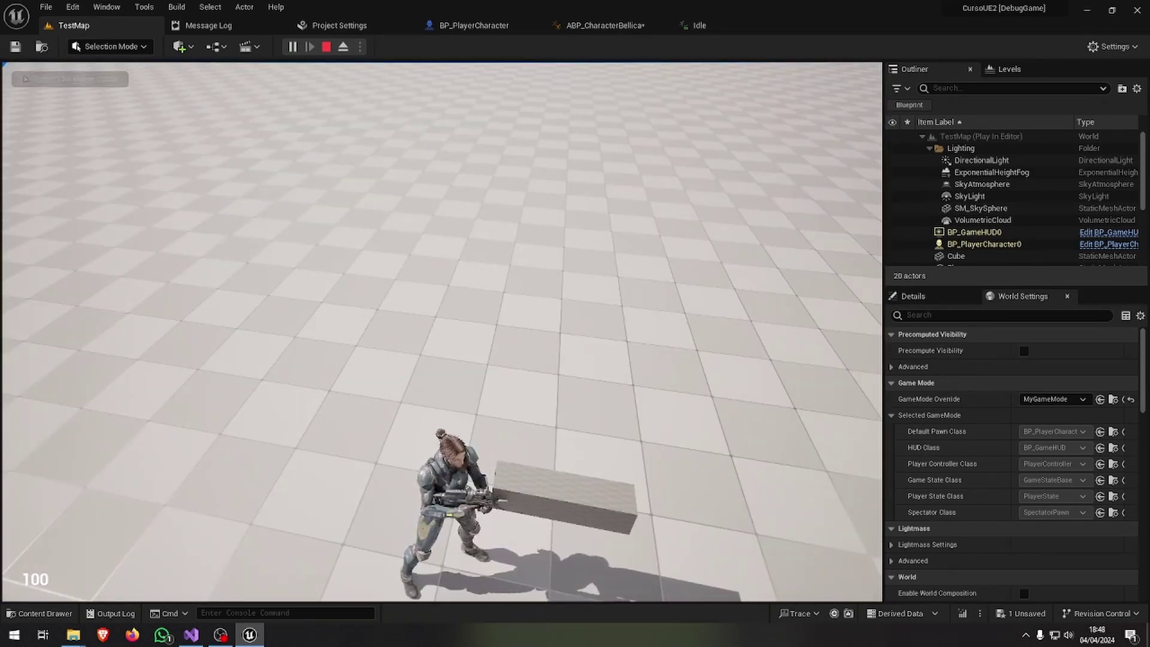
{"action": "key", "text": "Escape"}
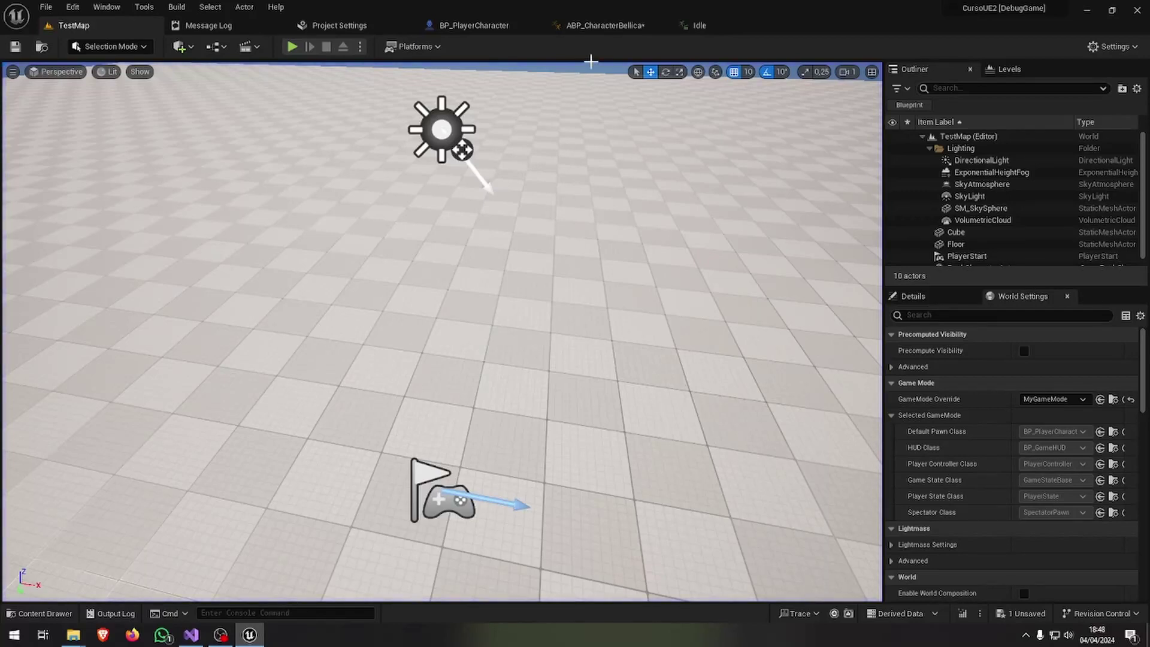
{"action": "left_click", "coordinate": [716, 26]}
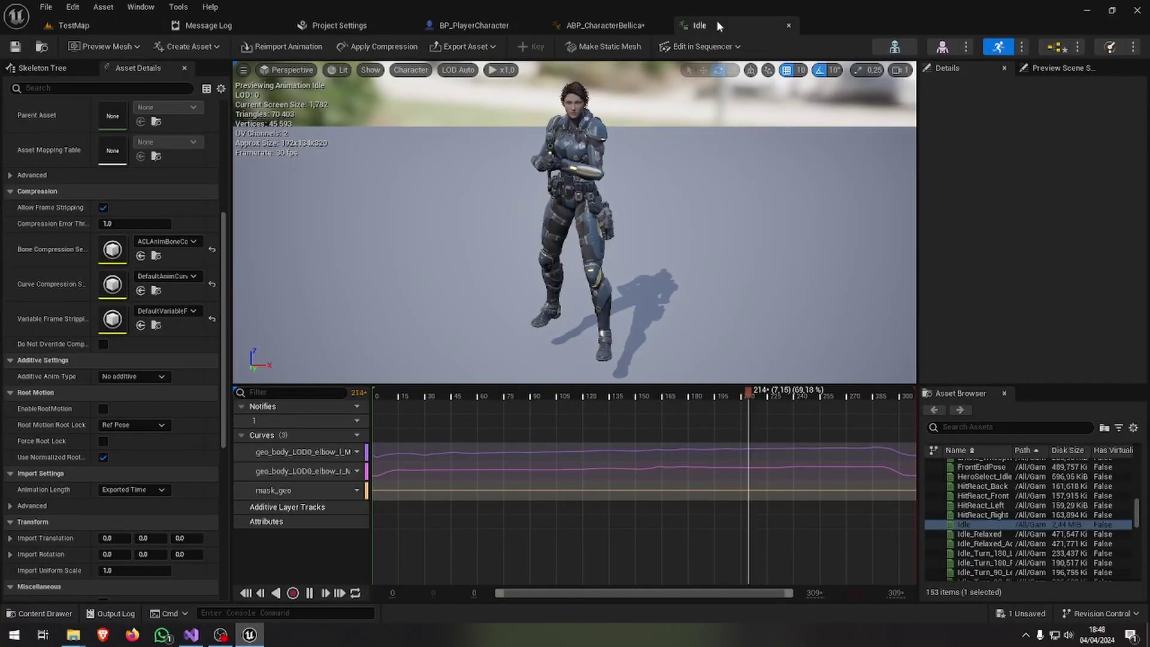
Close the Idle animation and open the Walk/Run state graph in the Movement state machine.
{"action": "middle_click", "coordinate": [716, 19]}
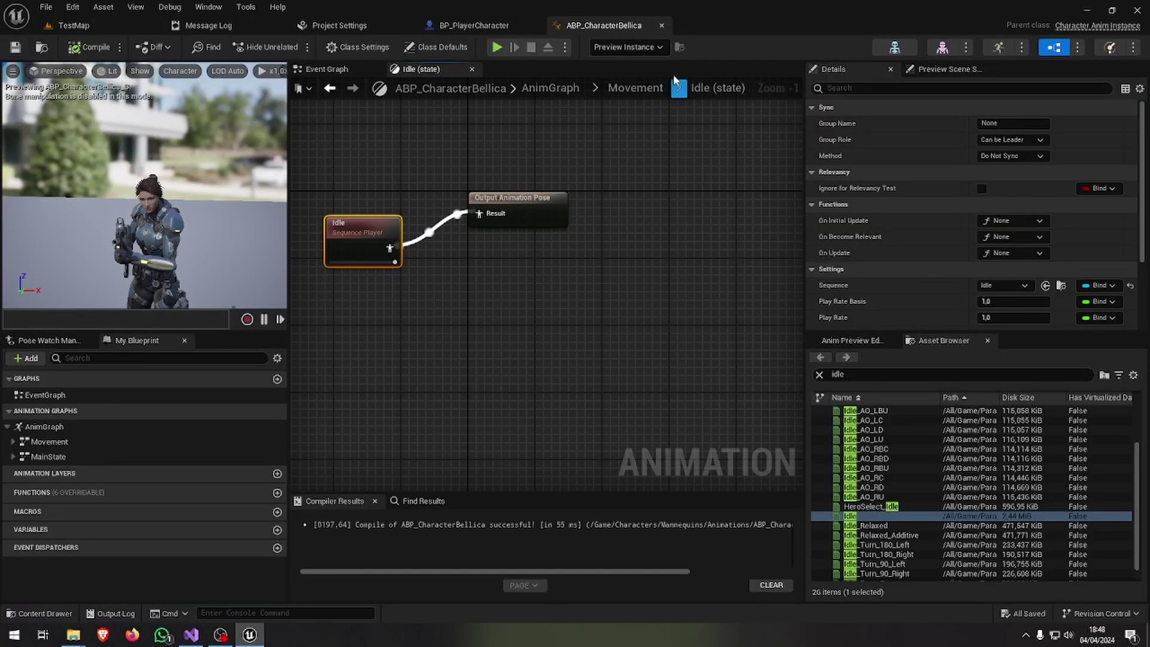
{"action": "left_click", "coordinate": [642, 94]}
{"action": "left_click", "coordinate": [690, 294]}
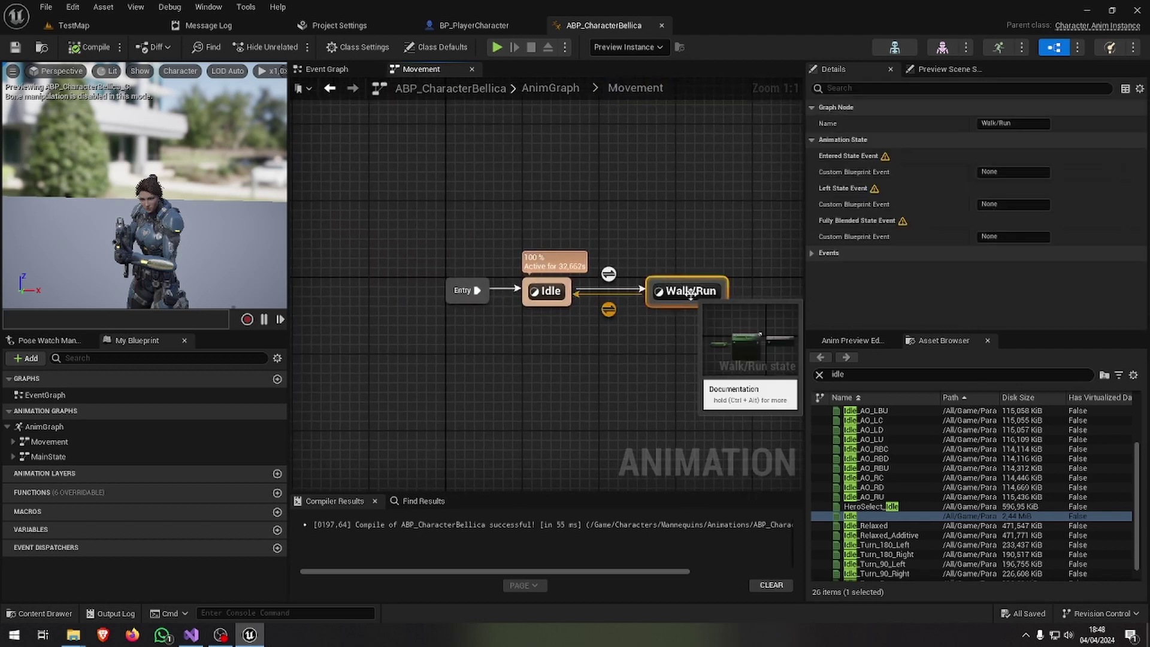
{"action": "double_click", "coordinate": [691, 292]}
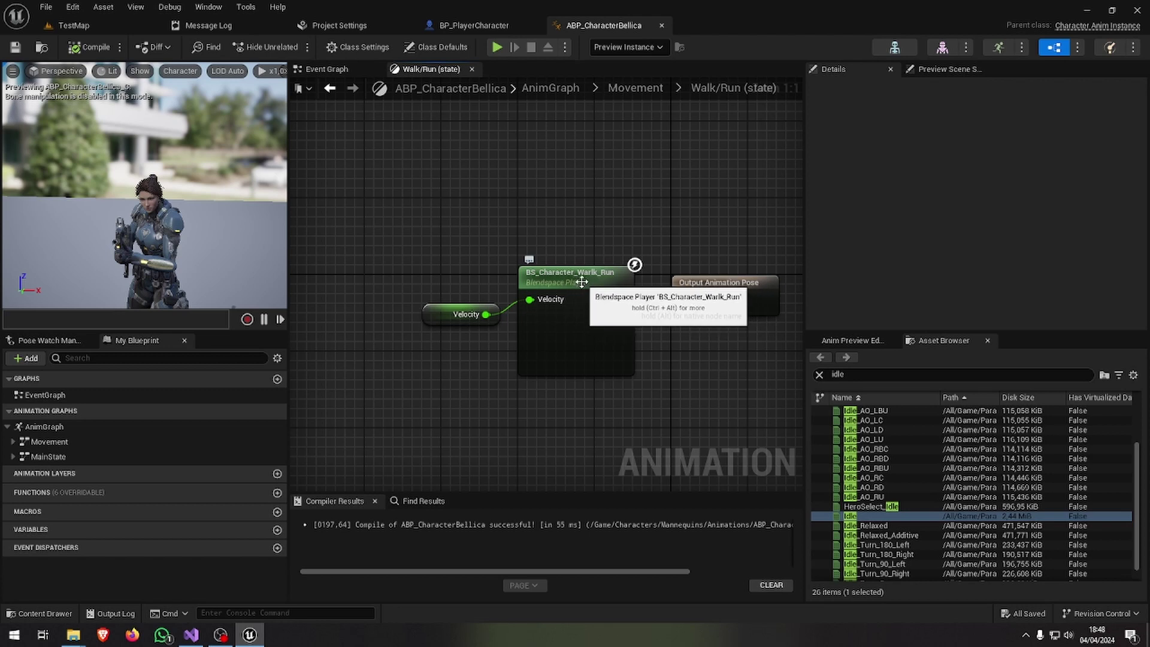
Browse to the Quinn animations folder and select the BS_Character_Warlk_Run blend space.
{"action": "left_click", "coordinate": [52, 617]}
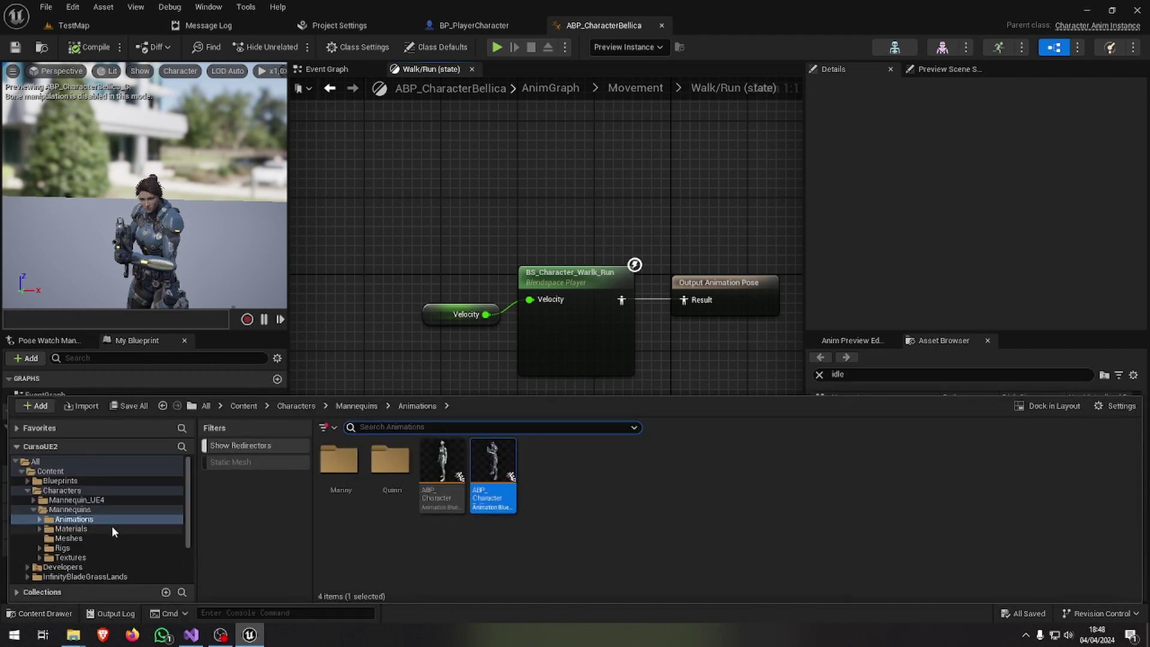
{"action": "scroll", "coordinate": [112, 526], "scroll_direction": "down", "scroll_amount": 1}
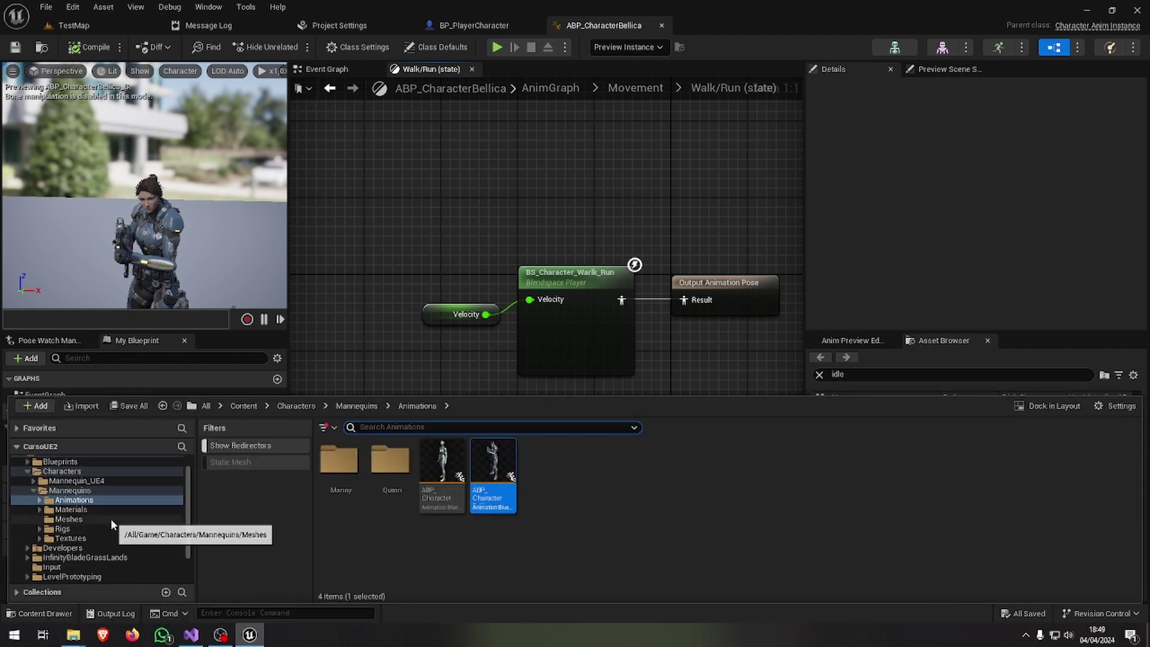
{"action": "scroll", "coordinate": [111, 522], "scroll_direction": "down", "scroll_amount": 2}
{"action": "scroll", "coordinate": [111, 523], "scroll_direction": "up", "scroll_amount": 3}
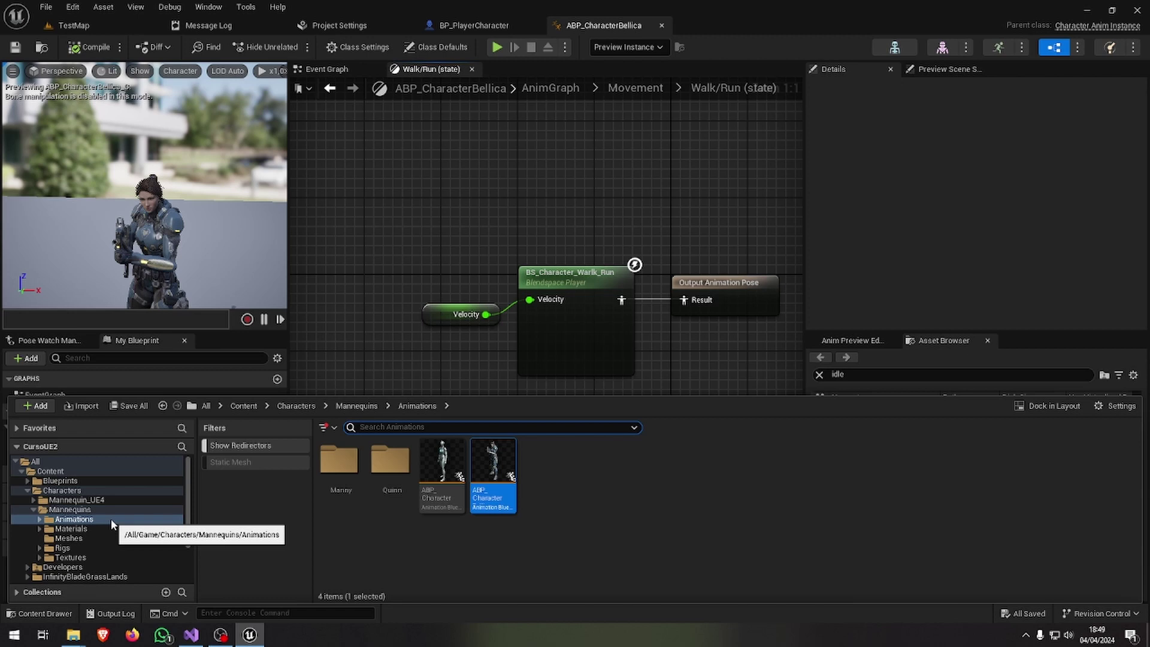
{"action": "left_click", "coordinate": [103, 520]}
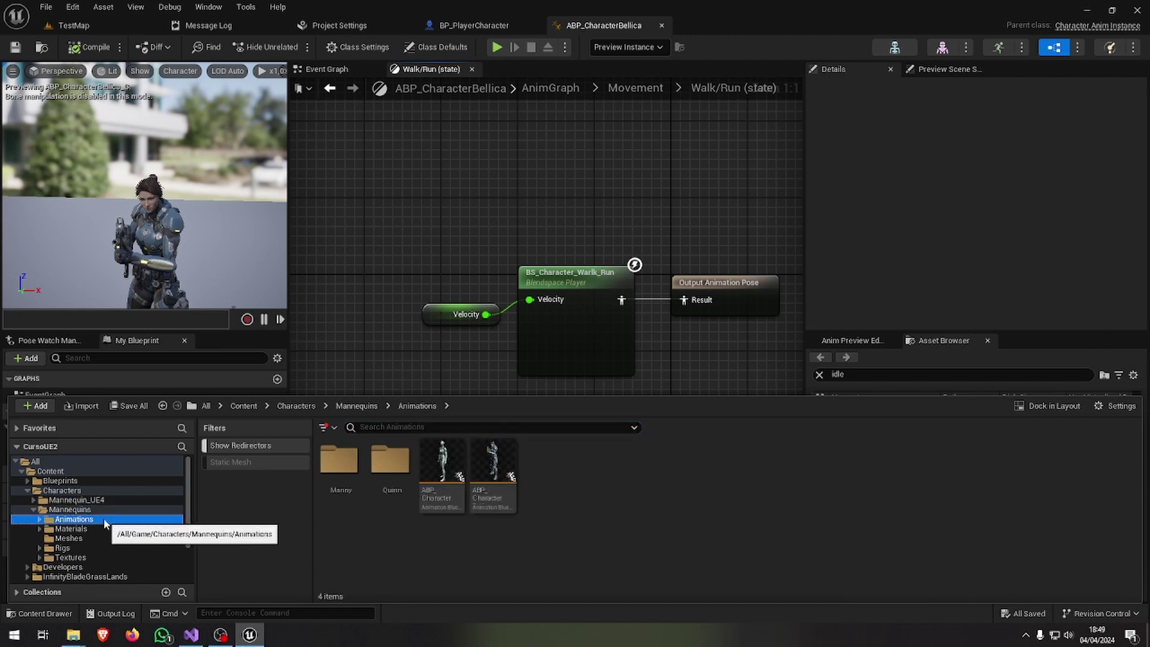
{"action": "left_click", "coordinate": [392, 471]}
{"action": "double_click", "coordinate": [392, 471]}
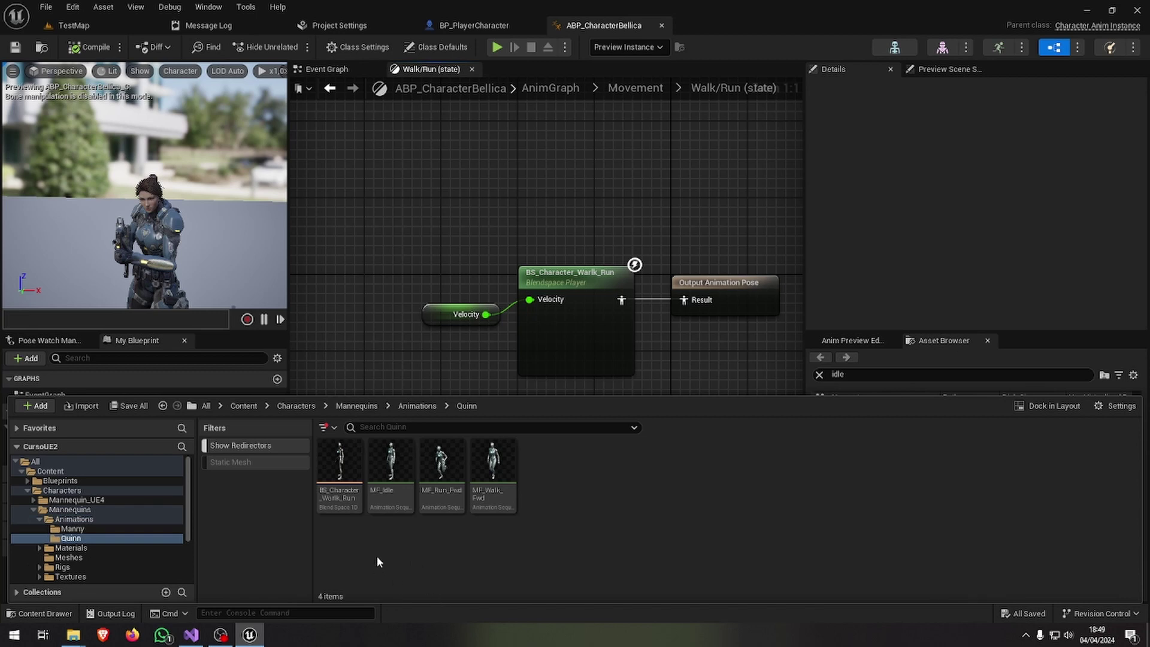
{"action": "left_click", "coordinate": [340, 495]}
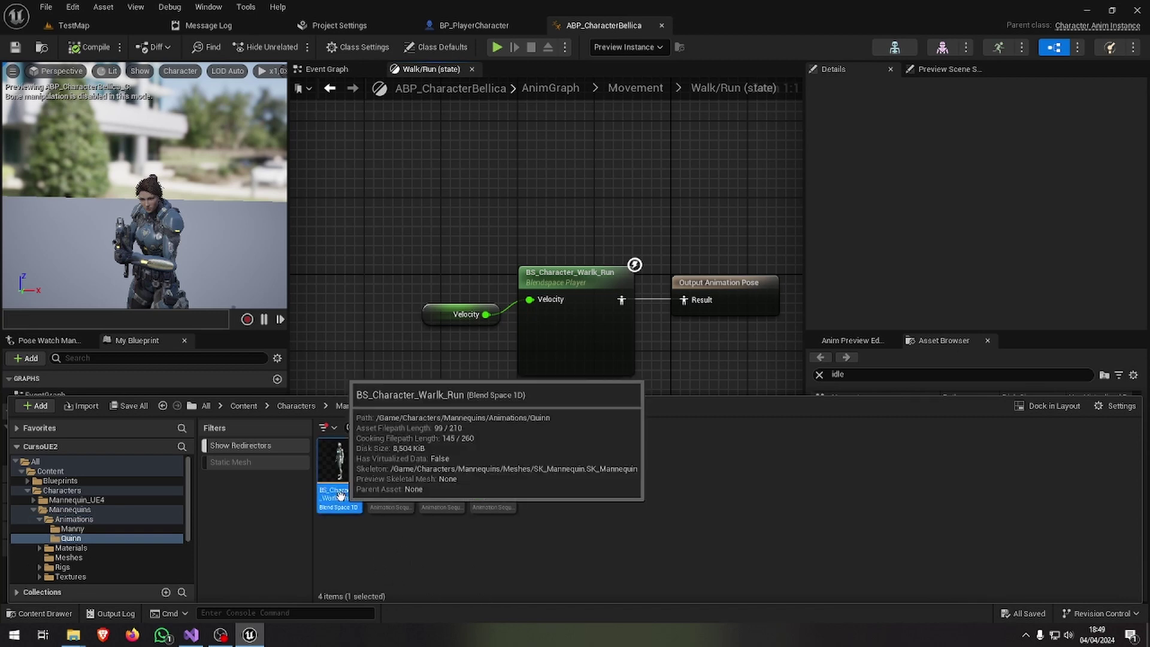
{"action": "scroll", "coordinate": [109, 499], "scroll_direction": "down", "scroll_amount": 3}
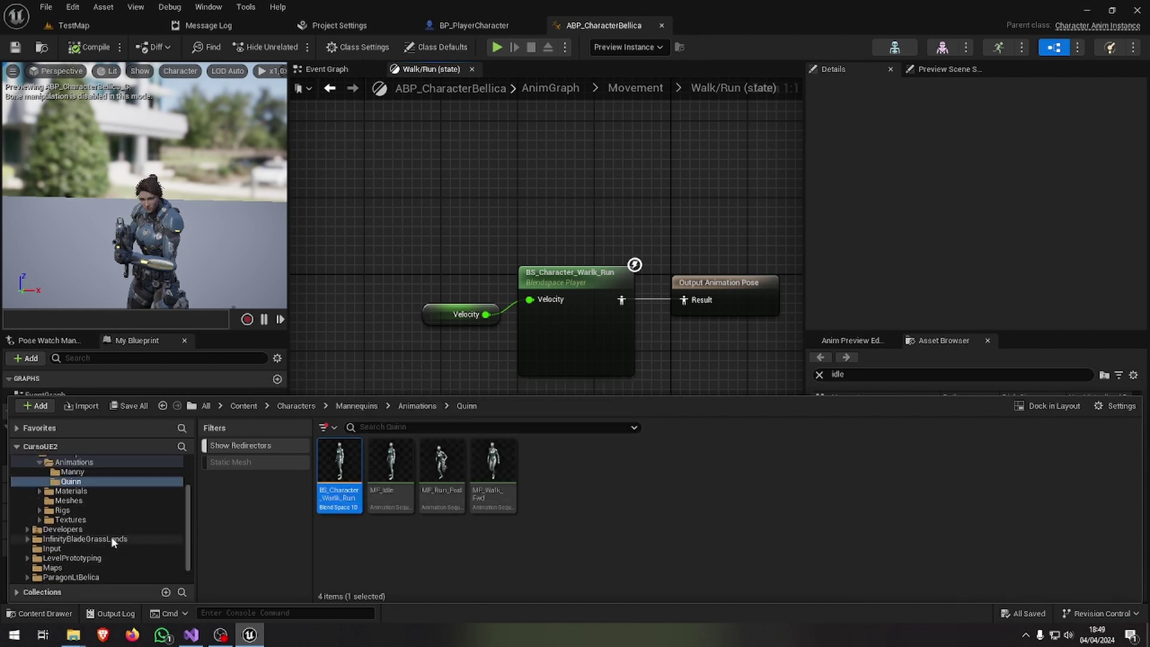
{"action": "scroll", "coordinate": [110, 537], "scroll_direction": "up", "scroll_amount": 1}
{"action": "scroll", "coordinate": [92, 561], "scroll_direction": "down", "scroll_amount": 1}
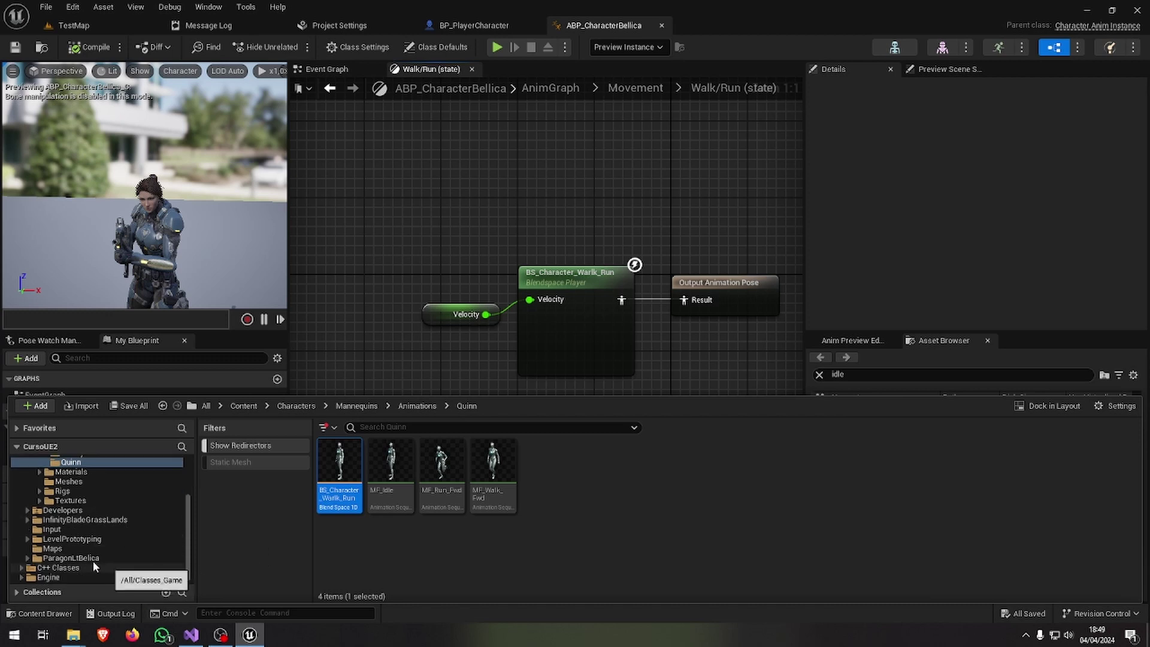
Expand ParagonLtBelica to reveal Belica's Animations folder, then return to the Quinn folder.
{"action": "left_click", "coordinate": [28, 559]}
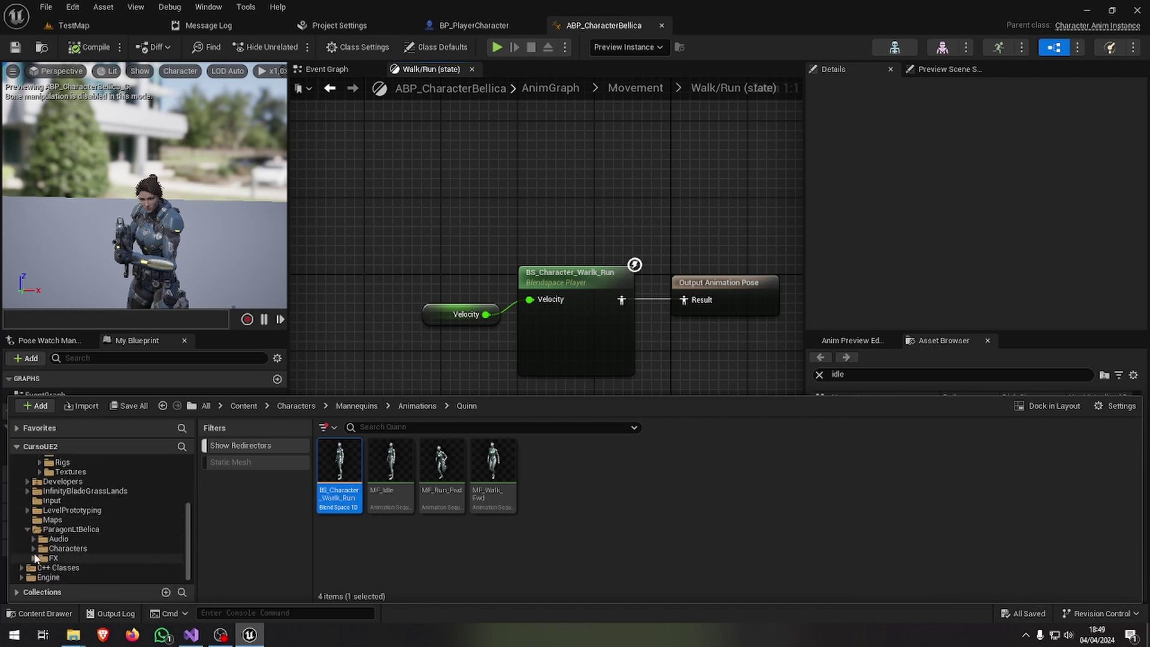
{"action": "left_click", "coordinate": [34, 556]}
{"action": "left_click", "coordinate": [34, 559]}
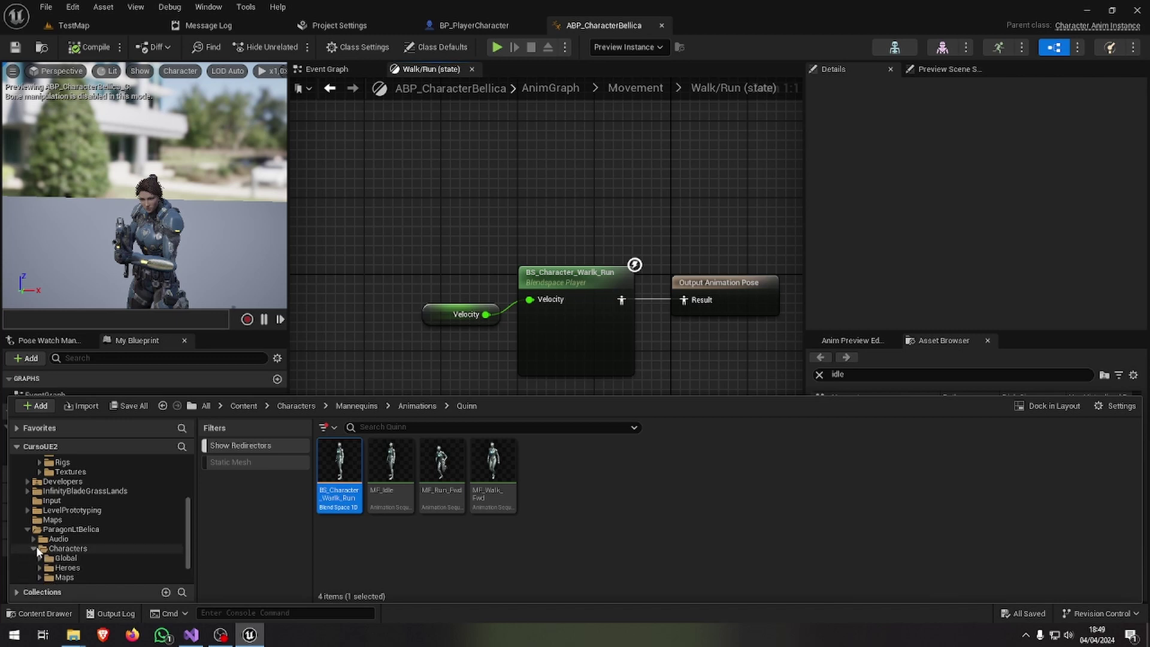
{"action": "scroll", "coordinate": [36, 550], "scroll_direction": "down", "scroll_amount": 1}
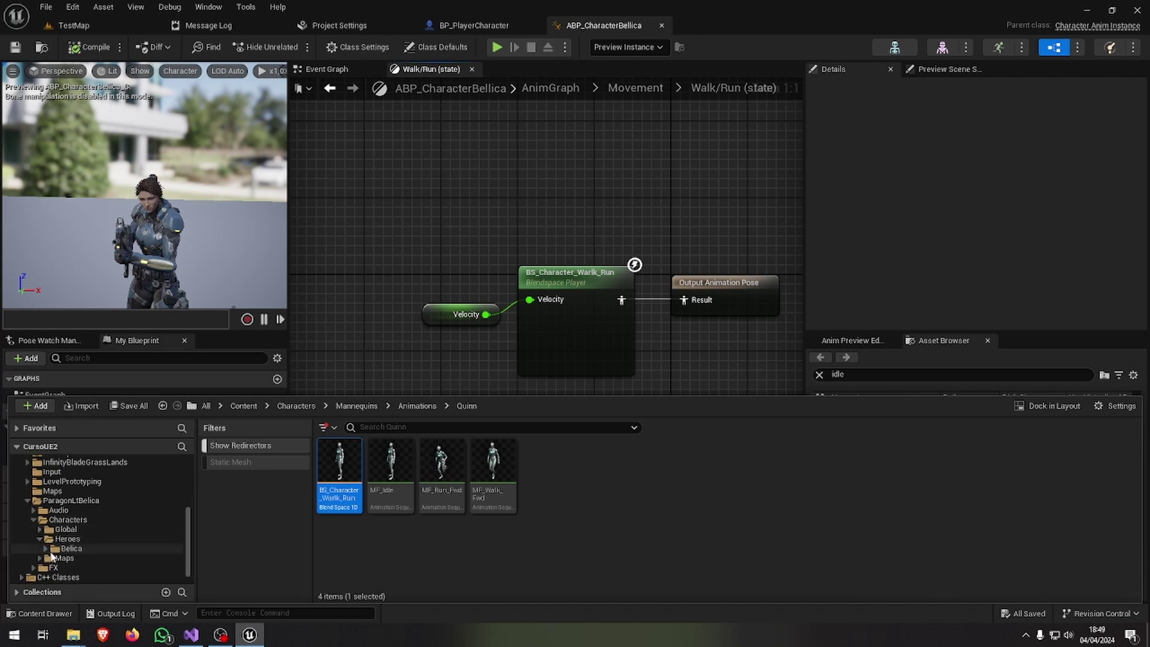
{"action": "left_click", "coordinate": [46, 550]}
{"action": "left_click", "coordinate": [71, 559]}
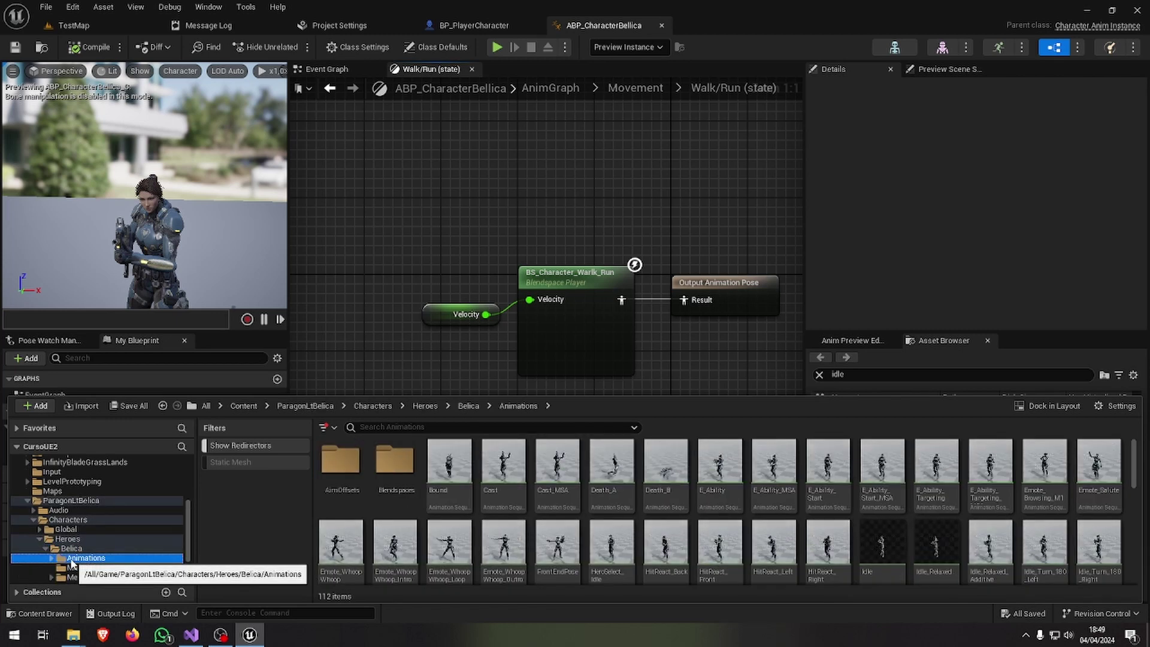
{"action": "scroll", "coordinate": [99, 543], "scroll_direction": "up", "scroll_amount": 3}
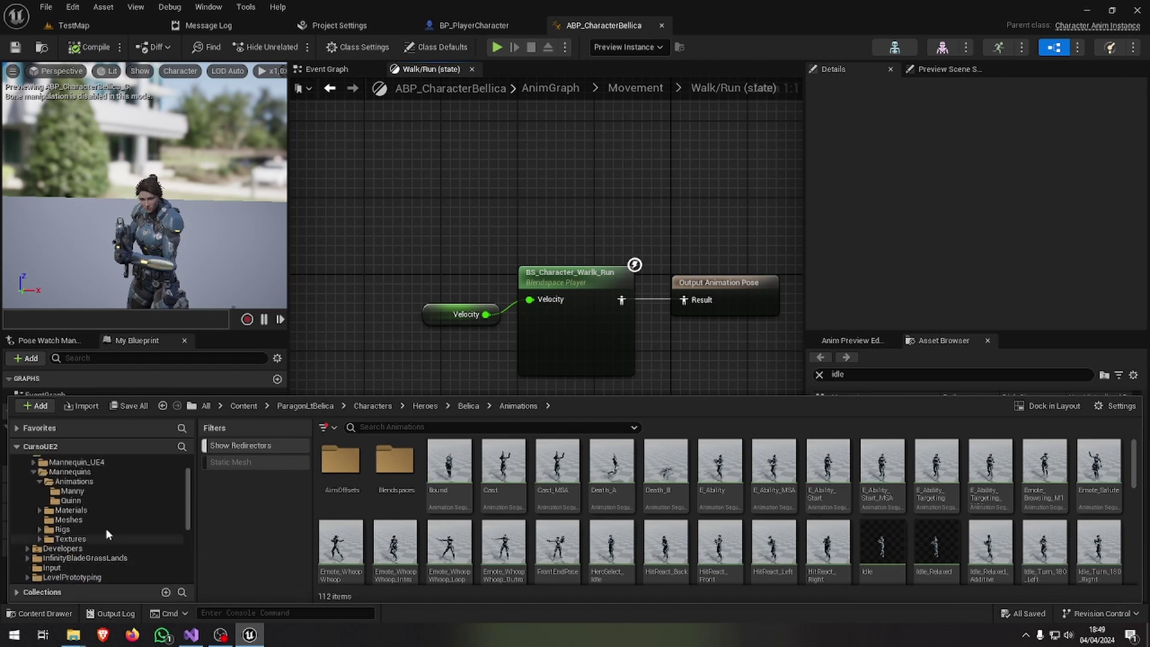
{"action": "left_click", "coordinate": [102, 503]}
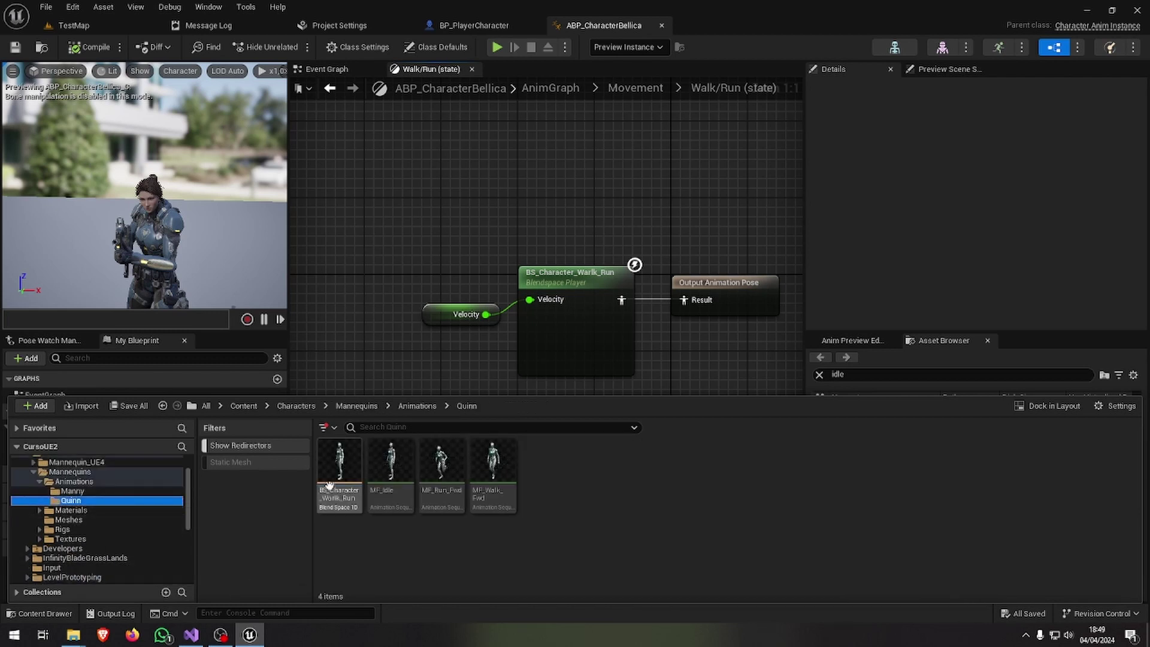
{"action": "scroll", "coordinate": [109, 529], "scroll_direction": "down", "scroll_amount": 3}
{"action": "scroll", "coordinate": [188, 516], "scroll_direction": "down", "scroll_amount": 2}
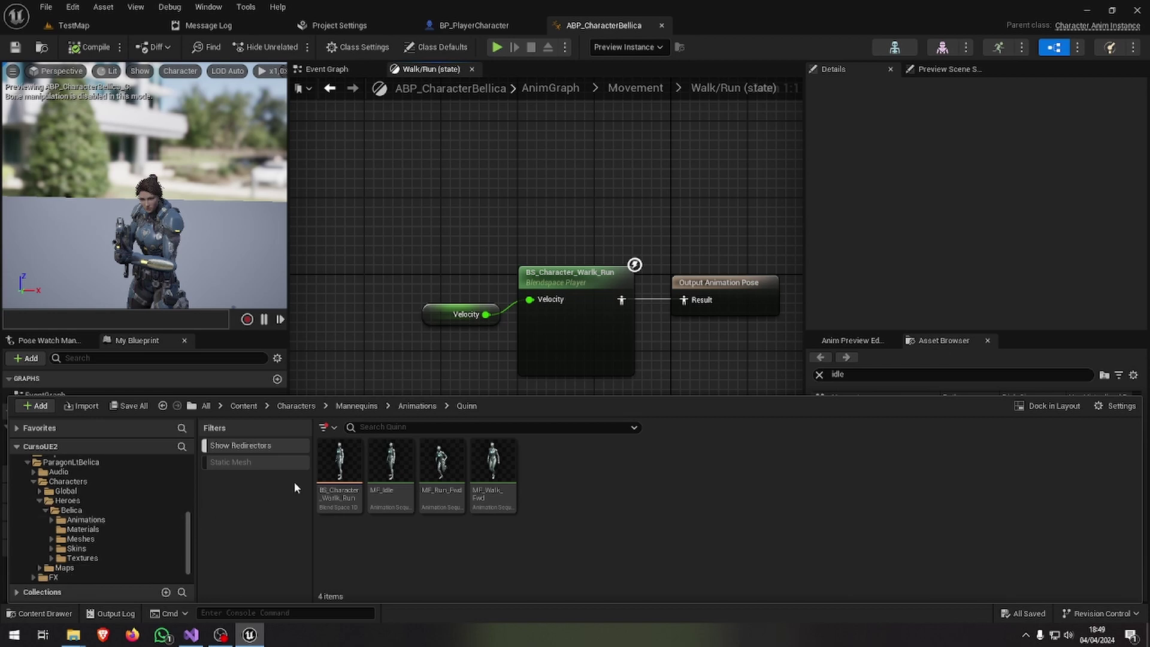
Copy BS_Character_Warlk_Run into Belica's Animations folder and select the copy.
{"action": "left_click_drag", "start_coordinate": [355, 459], "coordinate": [125, 521]}
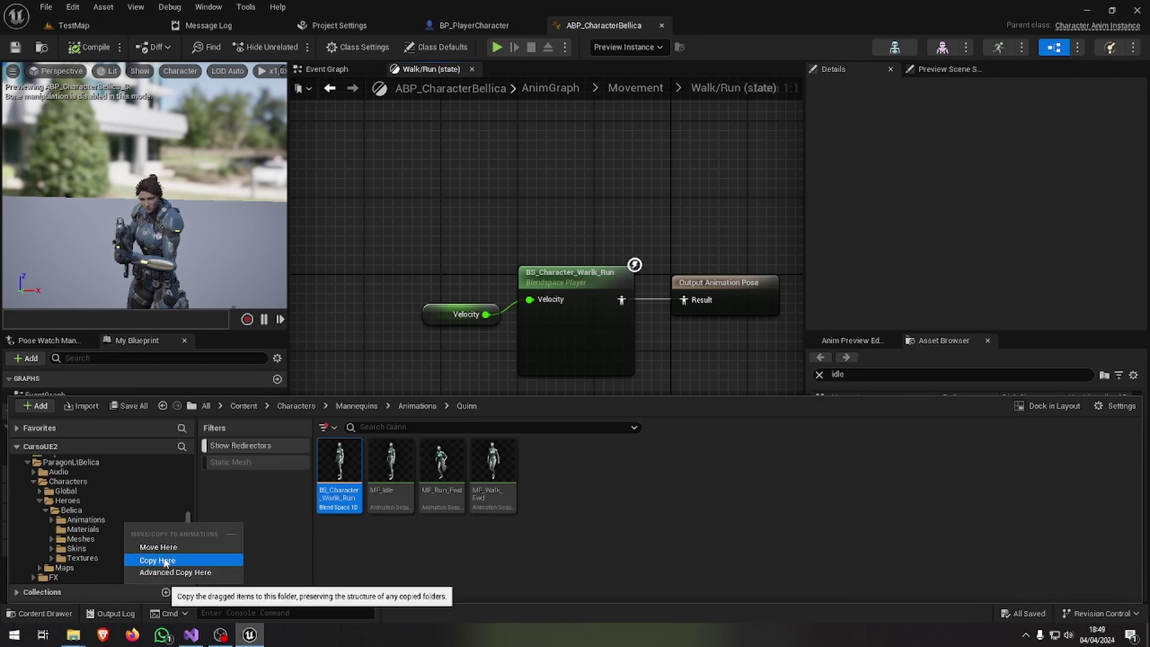
{"action": "left_click", "coordinate": [165, 561]}
{"action": "left_click", "coordinate": [124, 521]}
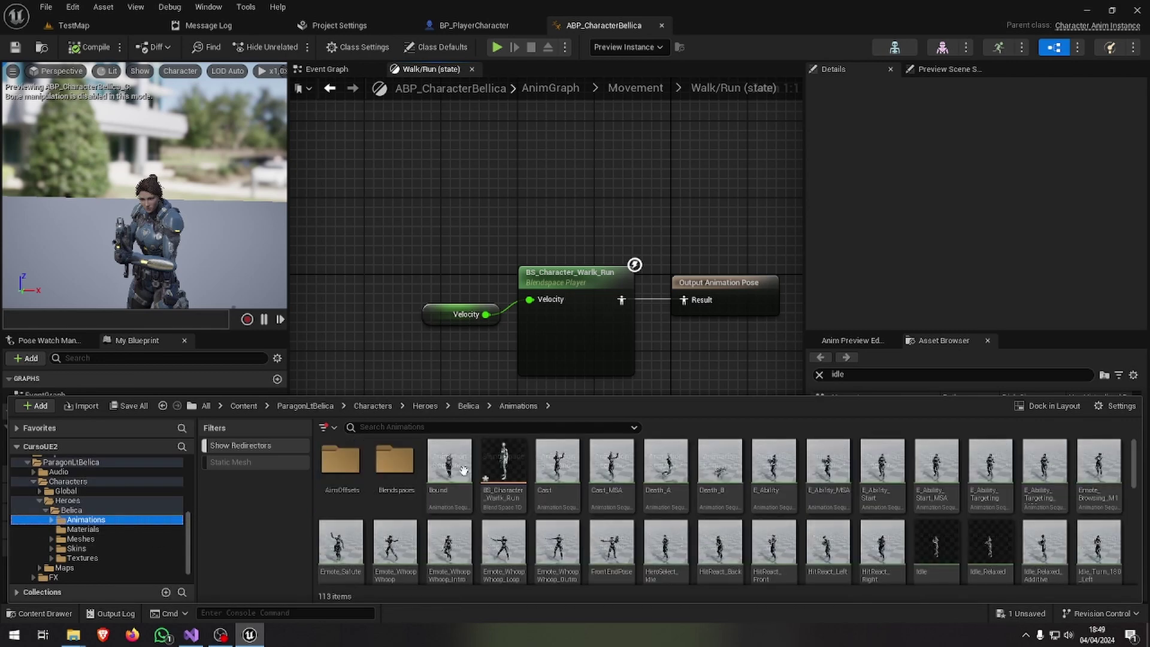
{"action": "scroll", "coordinate": [463, 470], "scroll_direction": "down", "scroll_amount": 5}
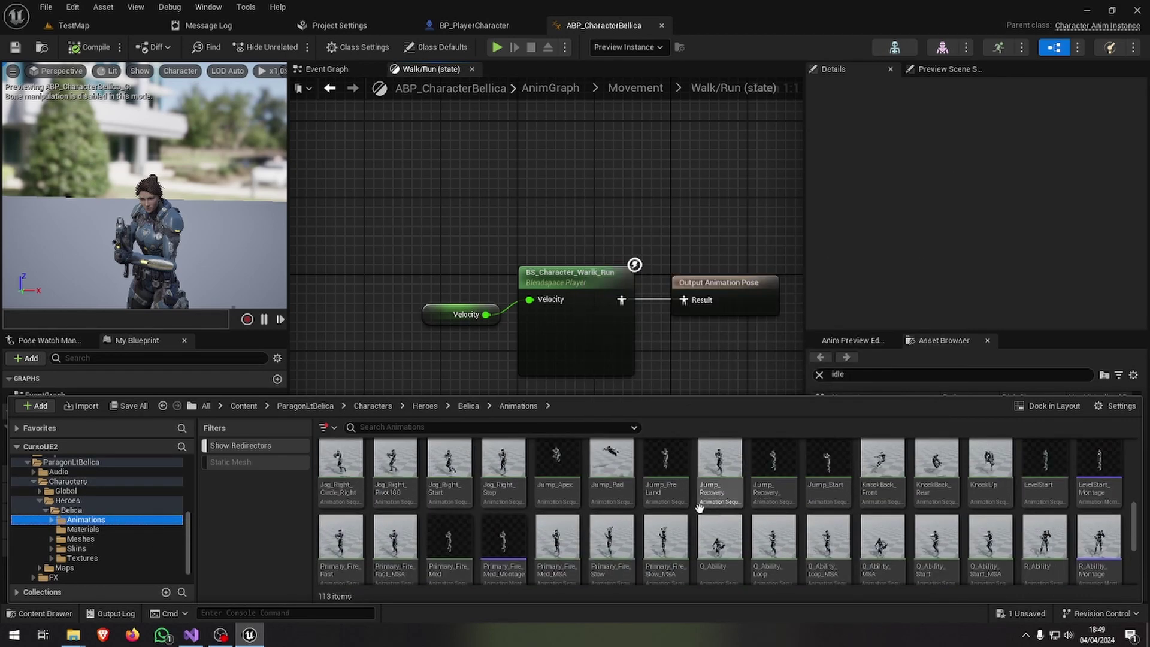
{"action": "scroll", "coordinate": [659, 492], "scroll_direction": "up", "scroll_amount": 5}
{"action": "left_click", "coordinate": [503, 464]}
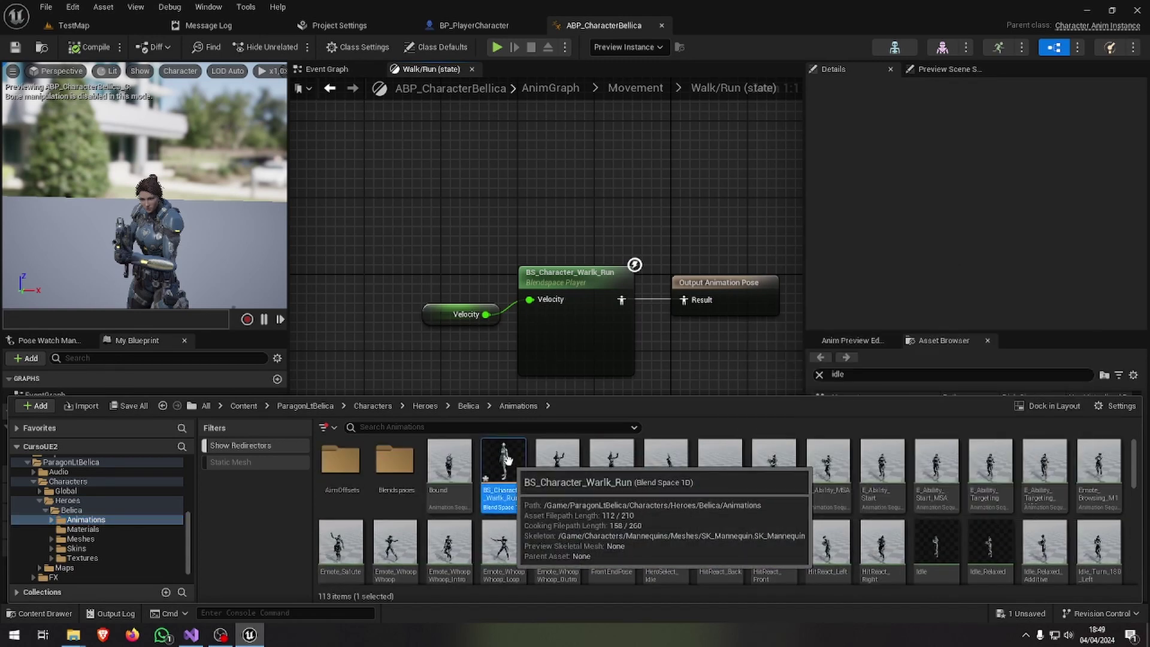
{"action": "double_click", "coordinate": [395, 460]}
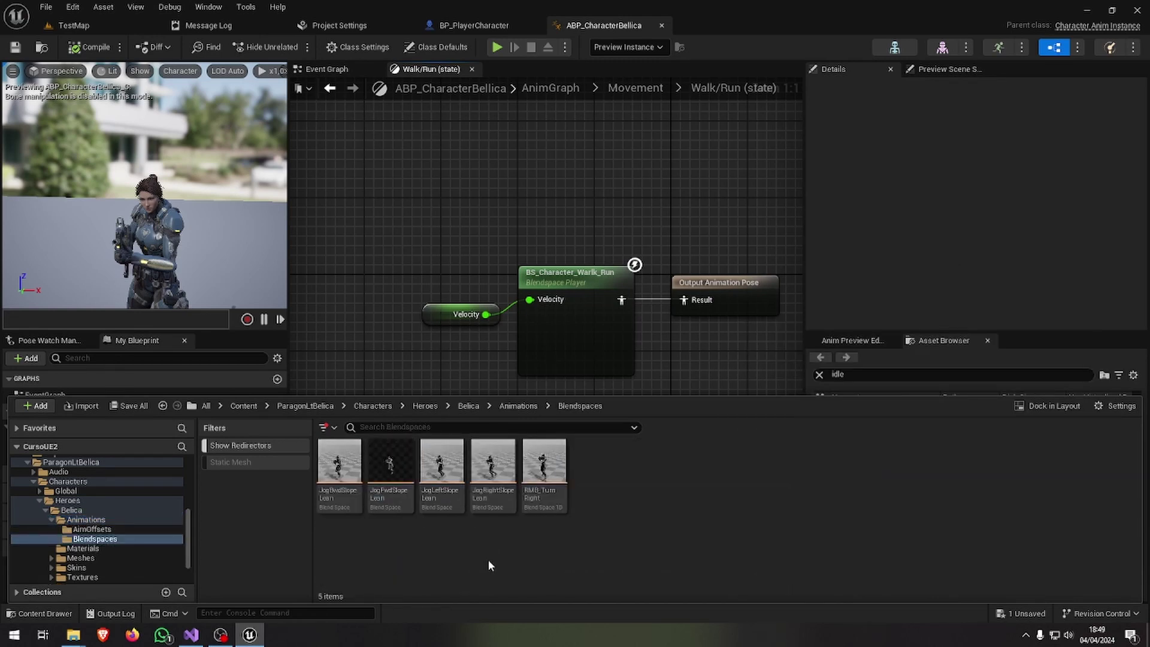
{"action": "left_click", "coordinate": [518, 406]}
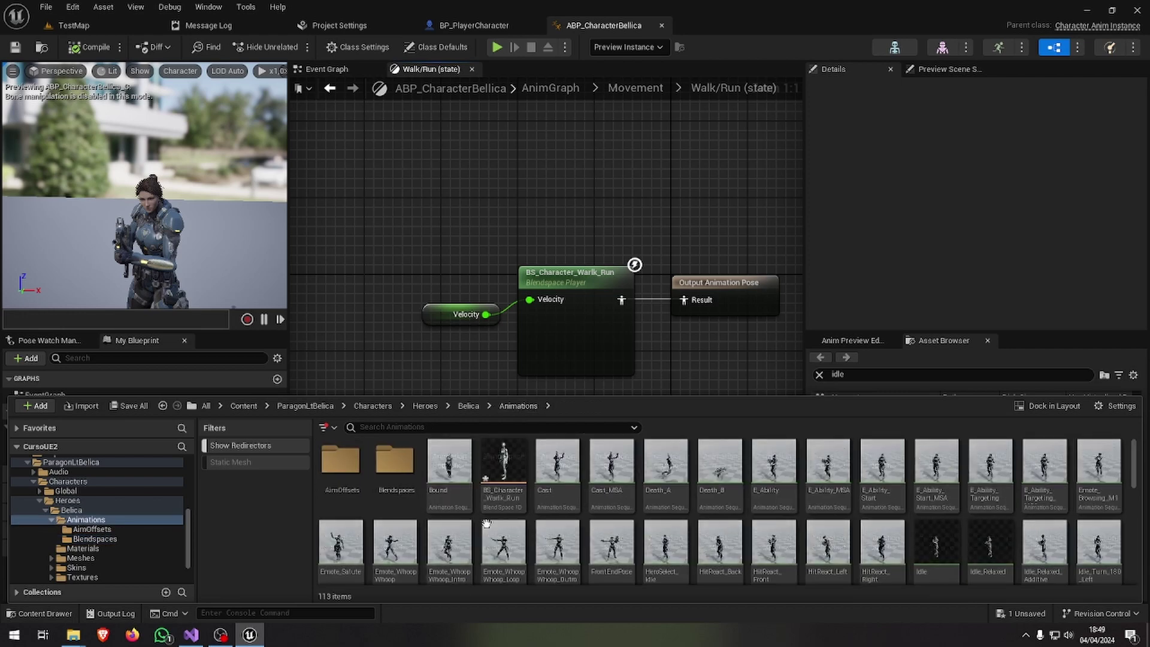
{"action": "left_click", "coordinate": [503, 468]}
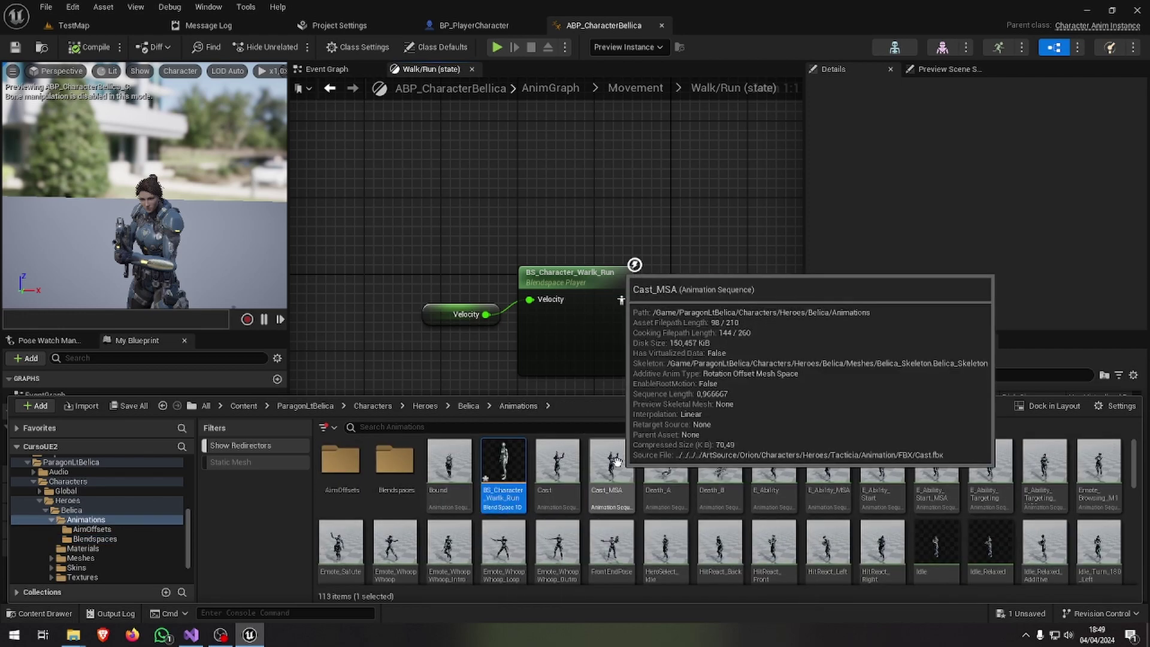
Rename the copy BS_Belica_Warlk_Run and try placing it in the Walk/Run graph.
{"action": "right_click", "coordinate": [489, 500]}
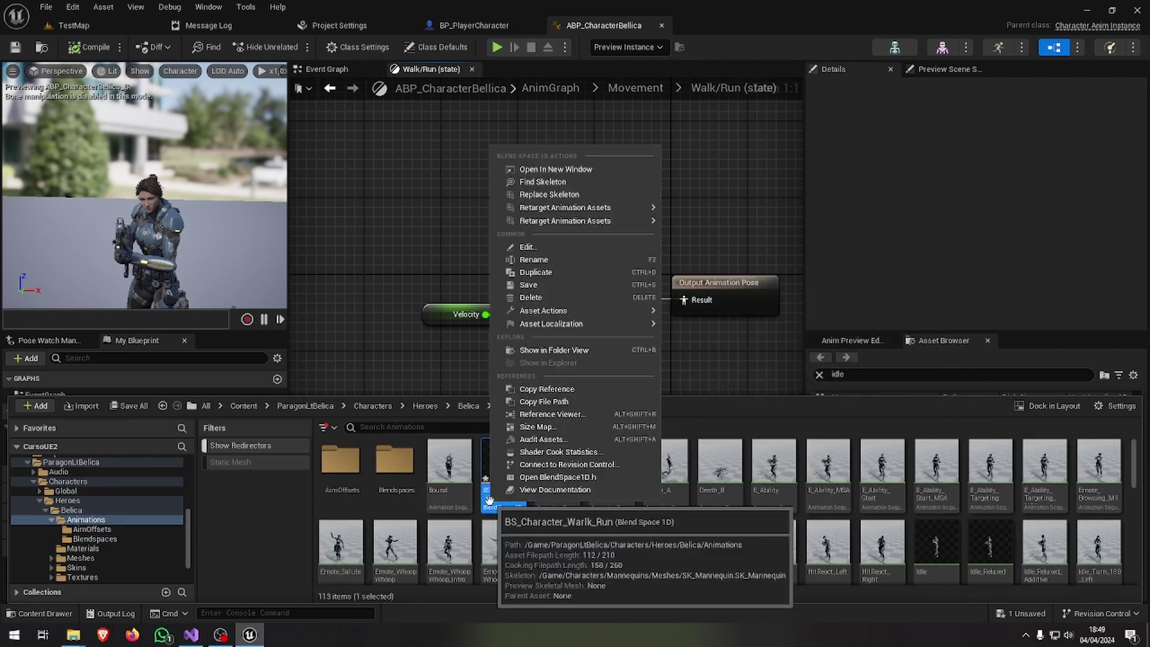
{"action": "left_click", "coordinate": [573, 260]}
{"action": "left_click", "coordinate": [496, 499]}
{"action": "type", "text": "Belic"}
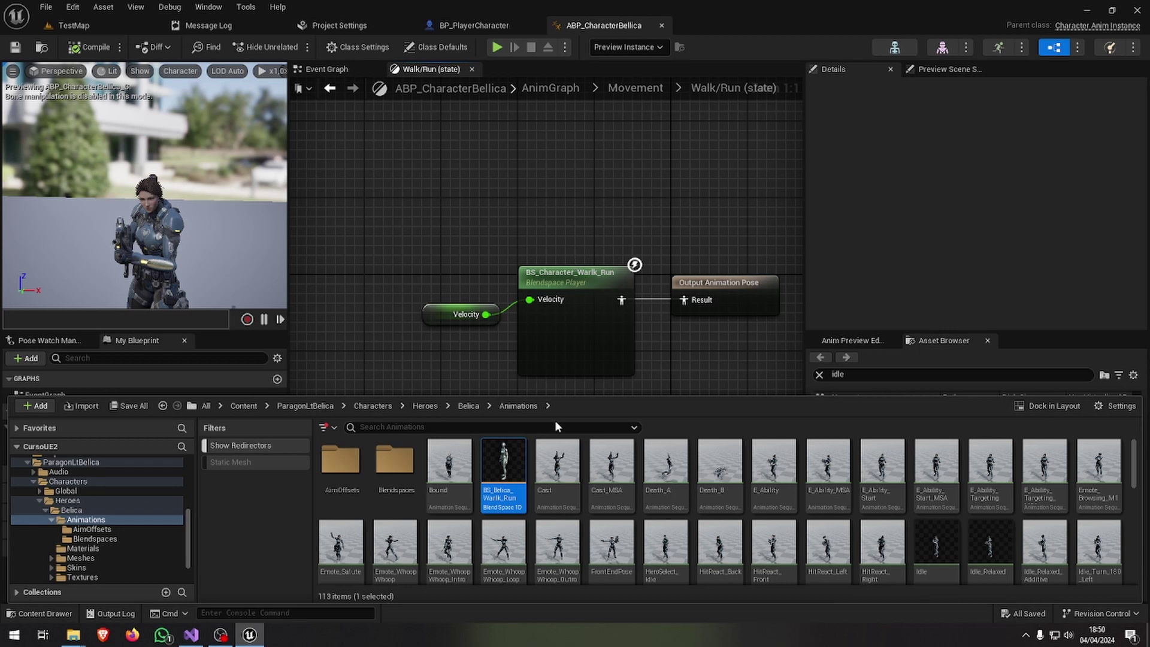
{"action": "mouse_move", "coordinate": [504, 464]}
{"action": "left_mouse_down"}
{"action": "mouse_move", "coordinate": [426, 156]}
{"action": "mouse_move", "coordinate": [437, 187]}
{"action": "left_mouse_up"}
{"action": "left_click", "coordinate": [38, 613]}
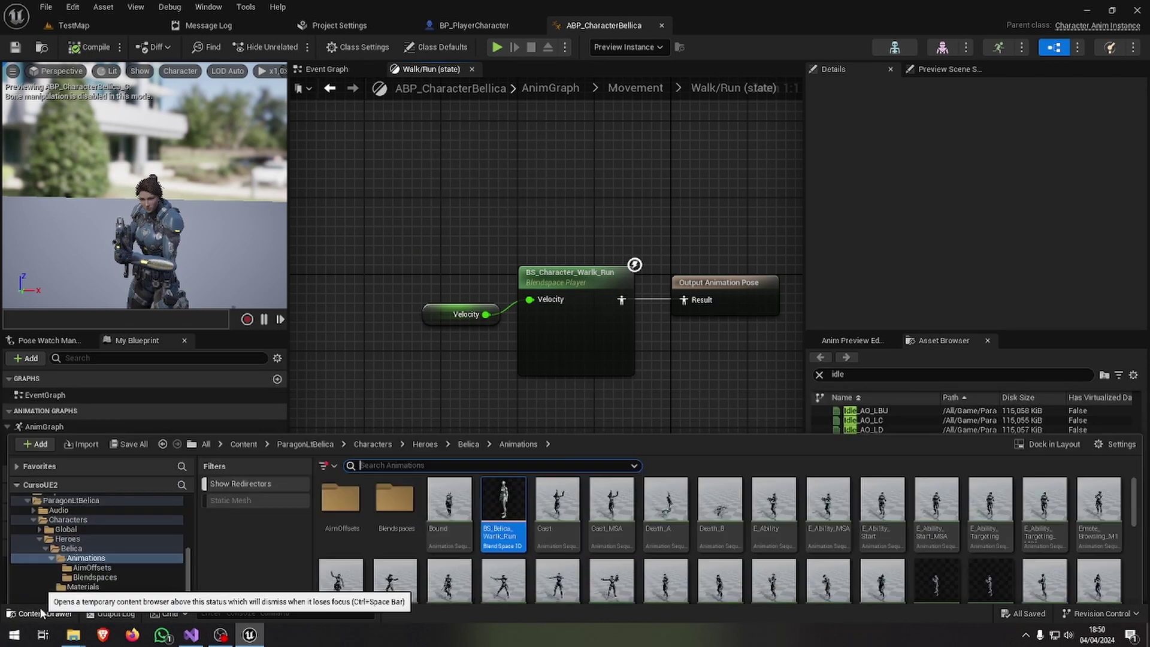
{"action": "left_click_drag", "start_coordinate": [502, 473], "coordinate": [574, 482]}
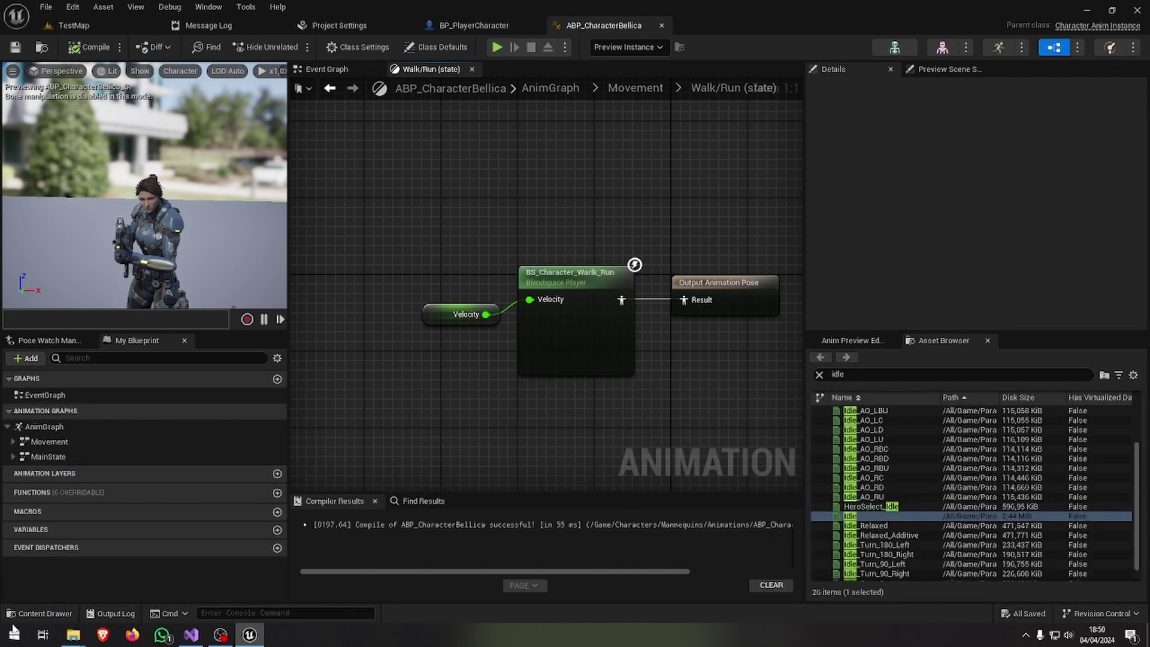
{"action": "left_click", "coordinate": [6, 613]}
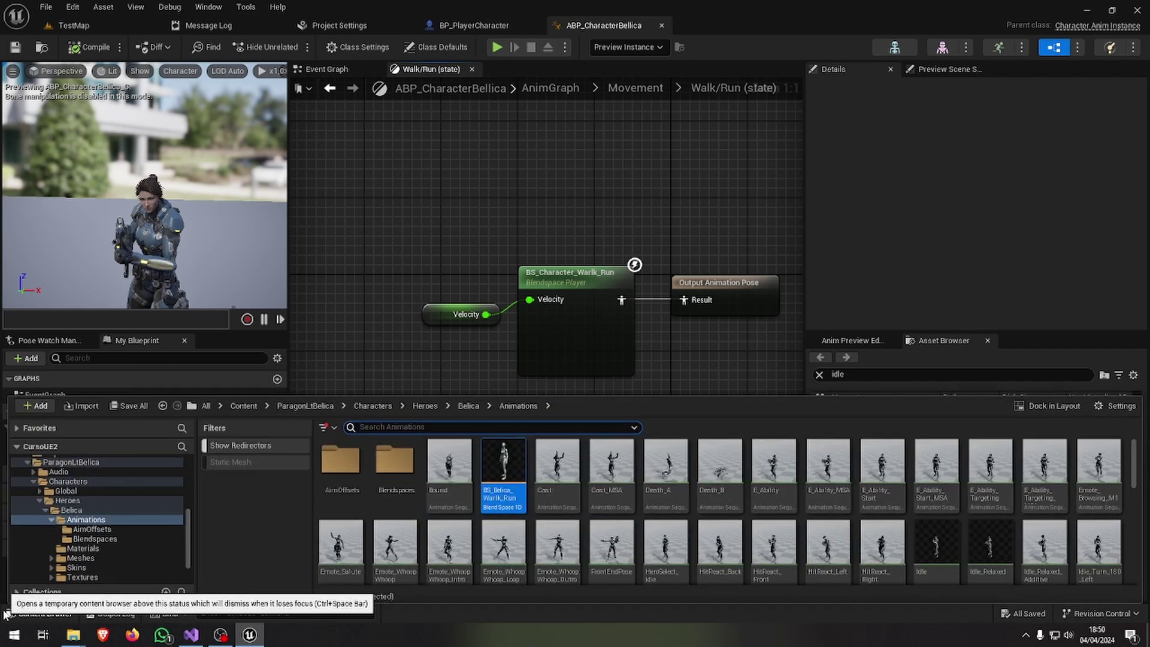
Retarget BS_Belica_Warlk_Run to Belica_Skeleton via Replace Skeleton.
{"action": "right_click", "coordinate": [499, 505]}
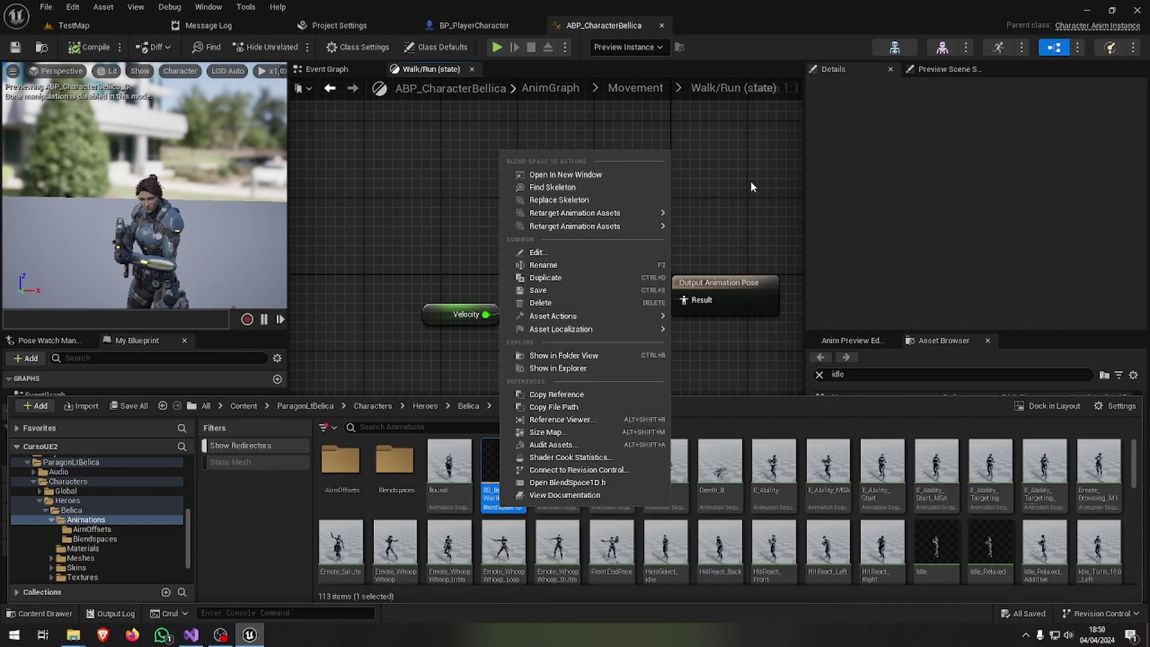
{"action": "left_click", "coordinate": [608, 200]}
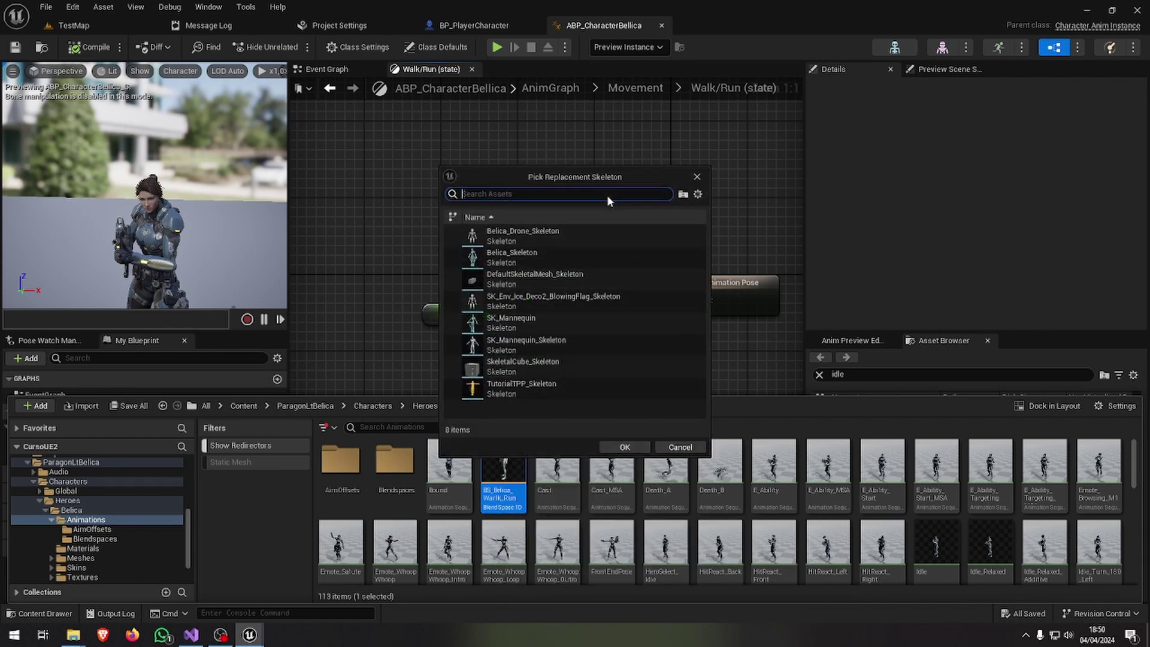
{"action": "left_click", "coordinate": [553, 258]}
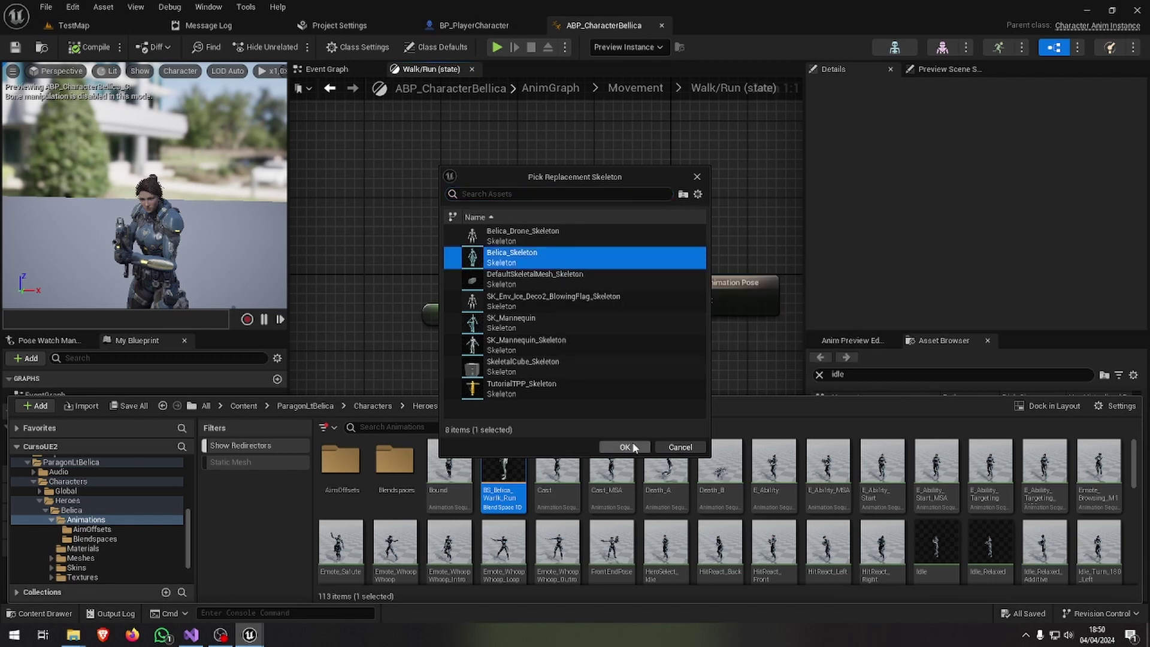
{"action": "left_click", "coordinate": [631, 447]}
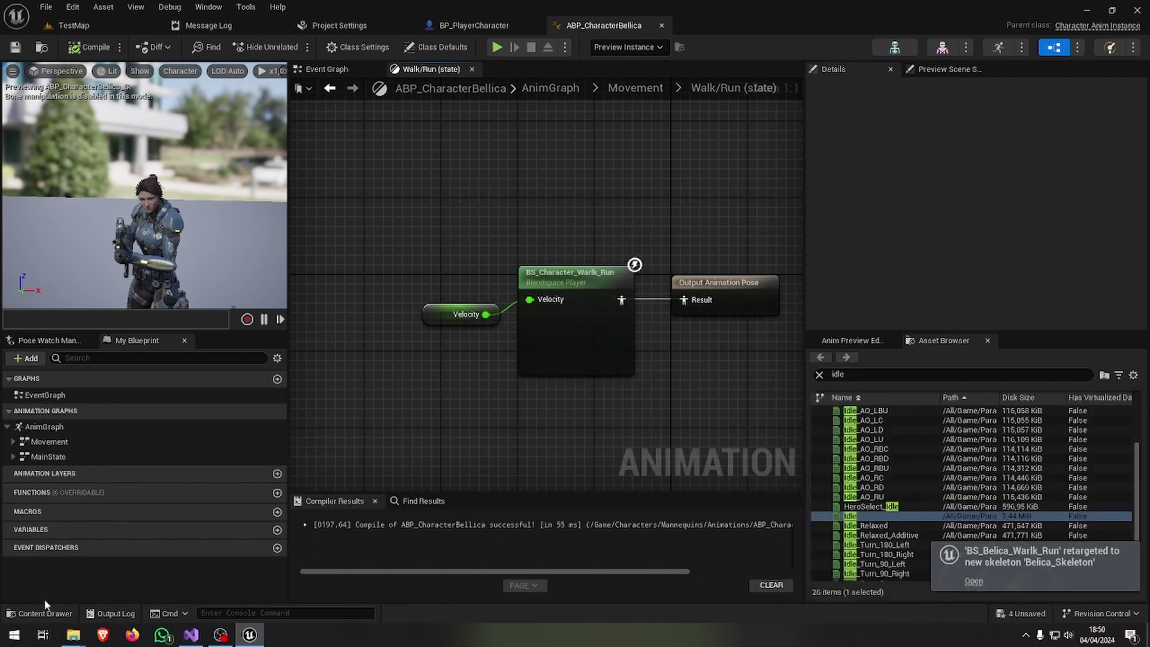
Save the four changed assets and place BS_Belica_Warlk_Run as a node in the Walk/Run graph.
{"action": "left_click", "coordinate": [32, 614]}
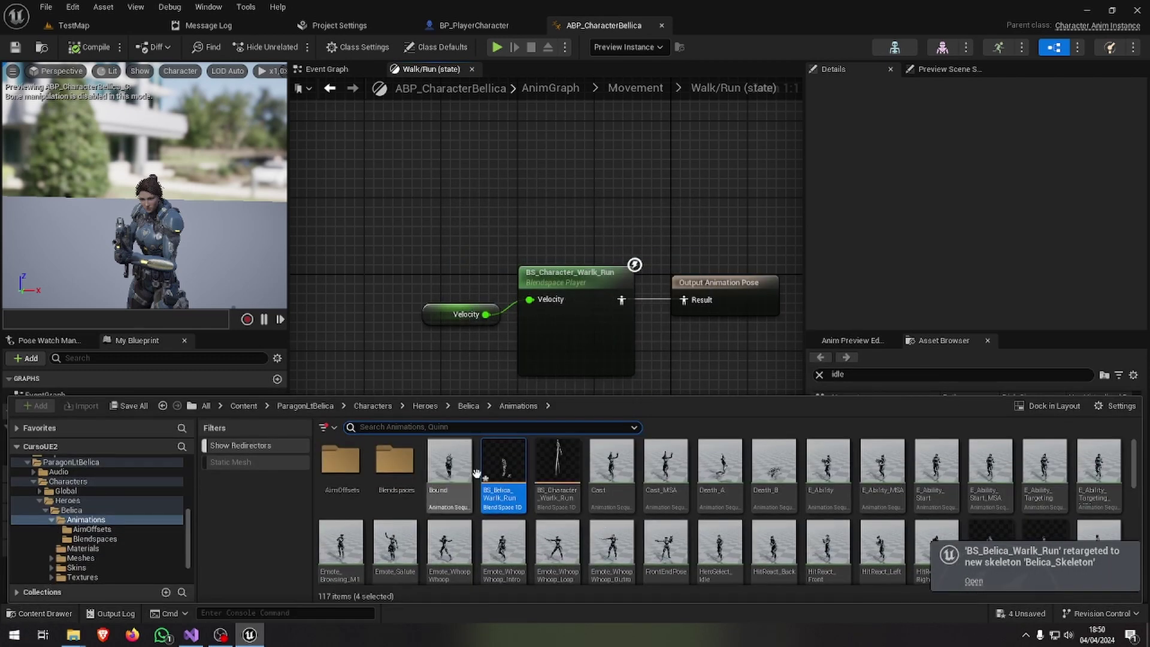
{"action": "left_click", "coordinate": [144, 407]}
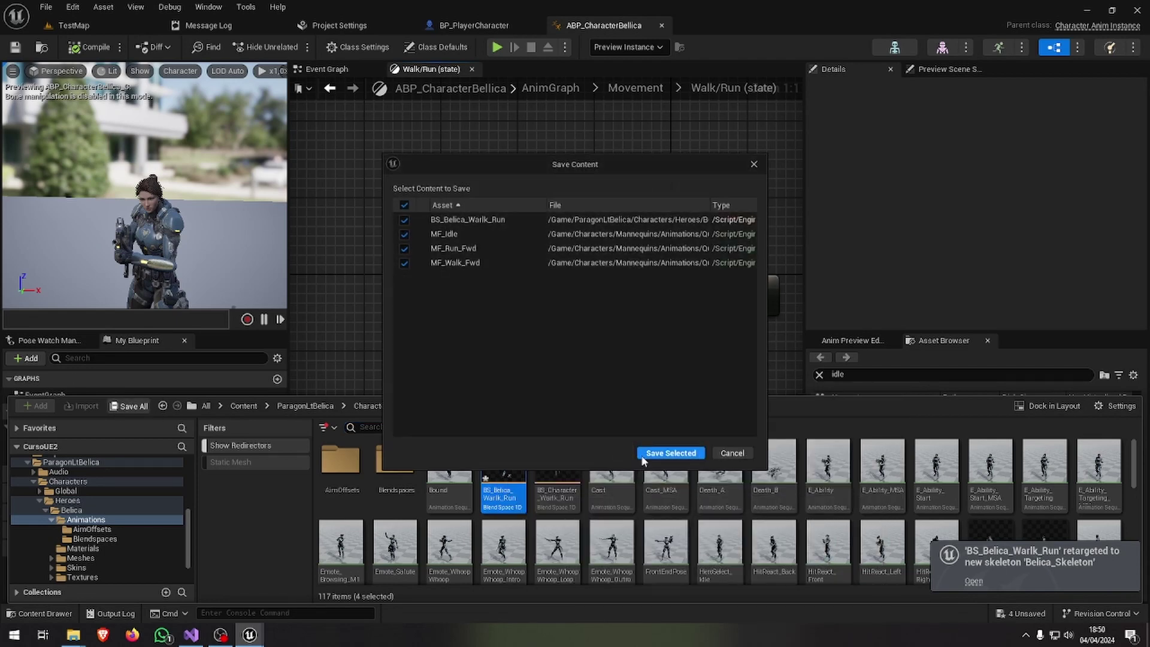
{"action": "left_click", "coordinate": [667, 452]}
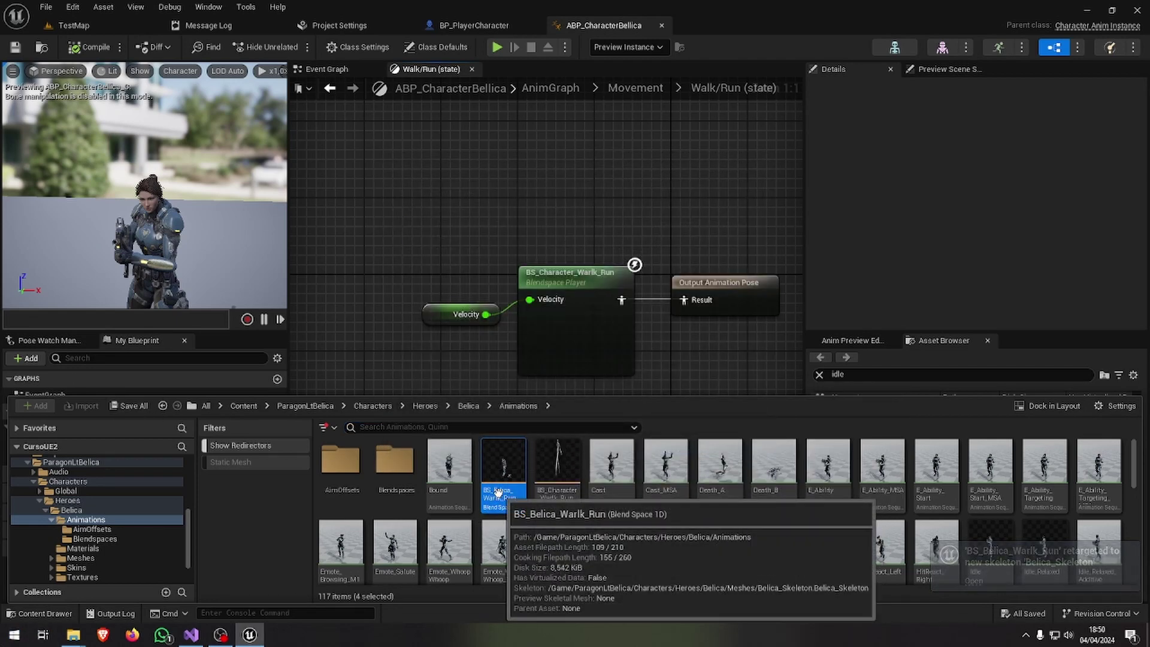
{"action": "left_click_drag", "start_coordinate": [491, 508], "coordinate": [474, 179]}
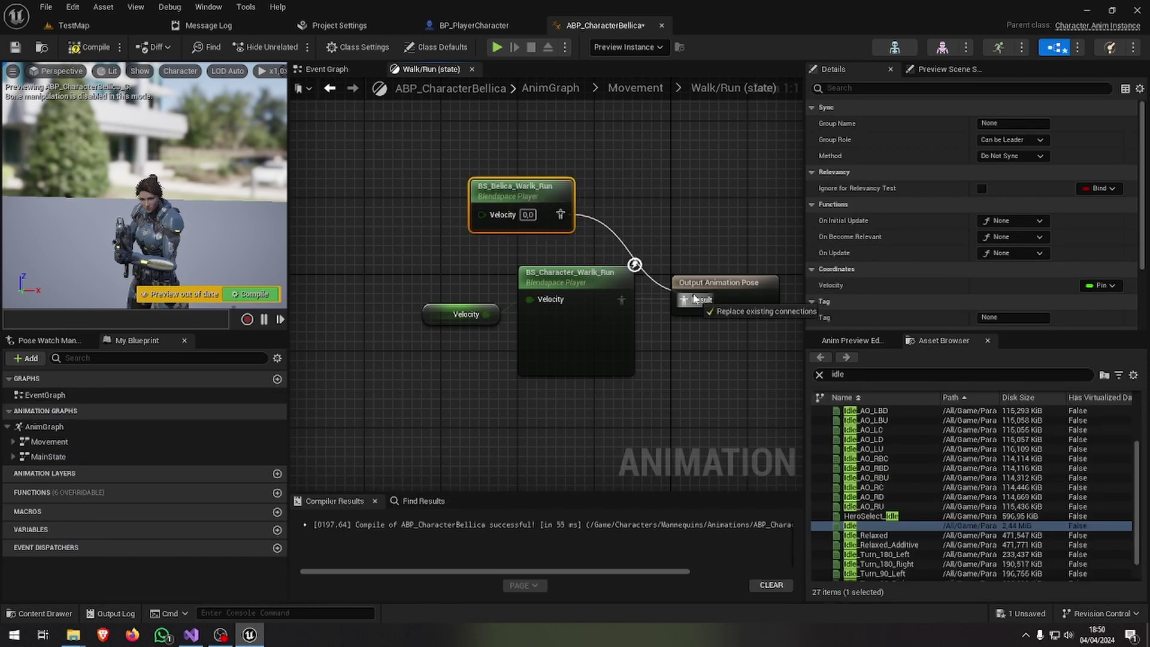
Wire BS_Belica_Warlk_Run to the output pose with Velocity as input, compile, and open it.
{"action": "left_click_drag", "start_coordinate": [560, 213], "coordinate": [683, 299]}
{"action": "left_click_drag", "start_coordinate": [485, 314], "coordinate": [481, 214]}
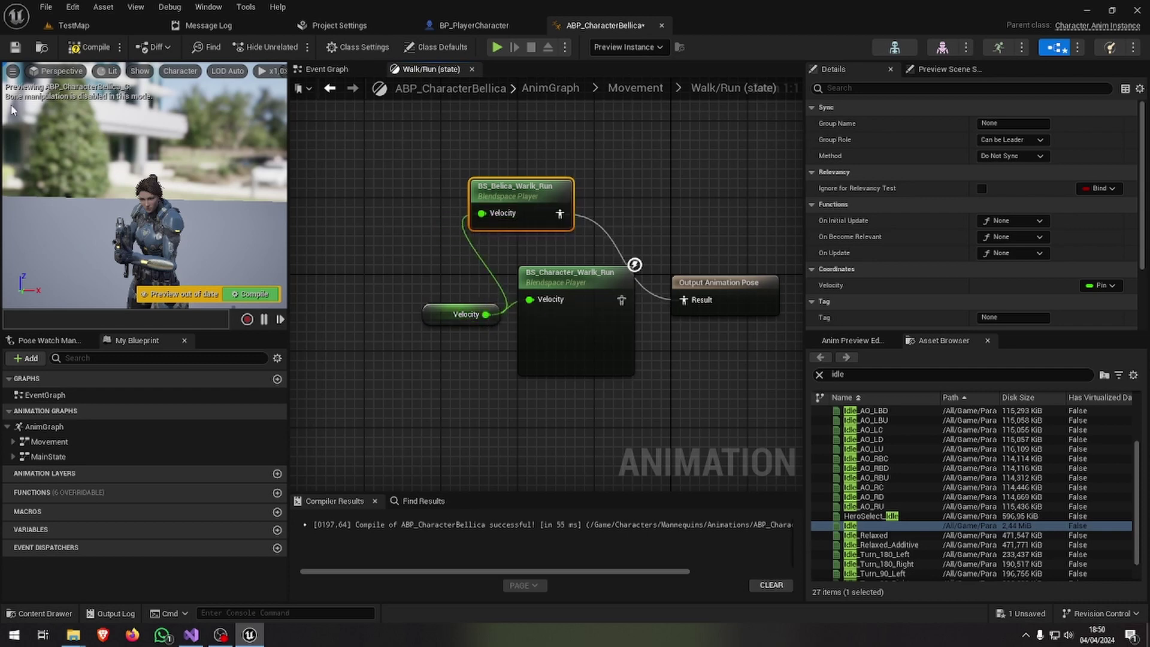
{"action": "left_click", "coordinate": [88, 47]}
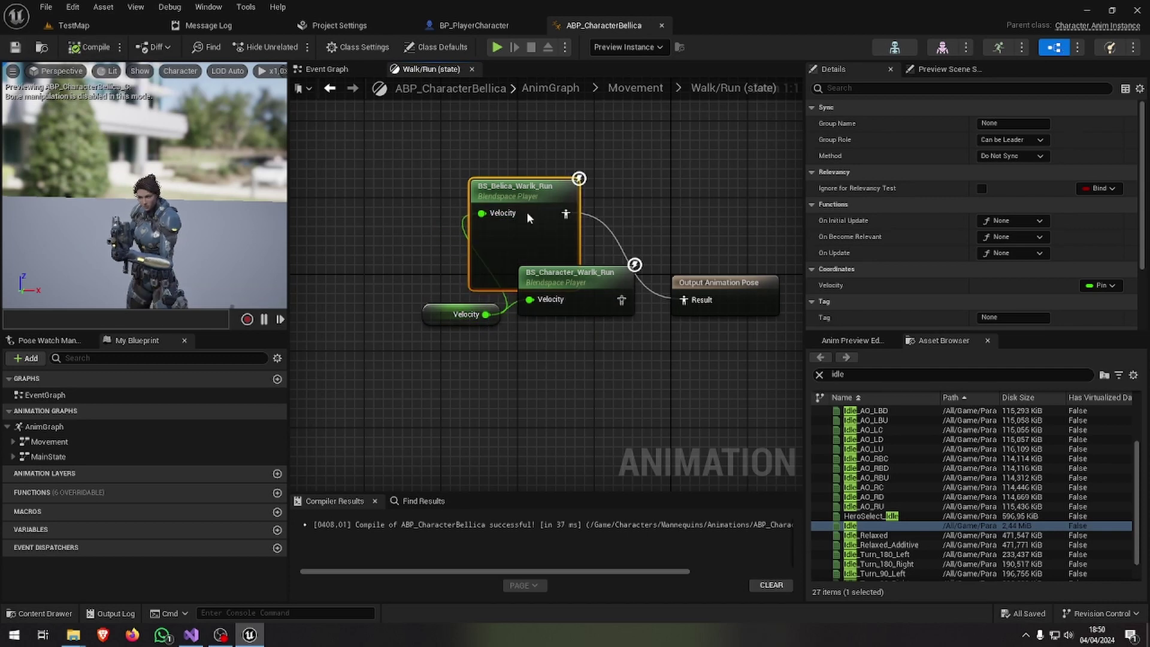
{"action": "left_click_drag", "start_coordinate": [528, 215], "coordinate": [555, 169]}
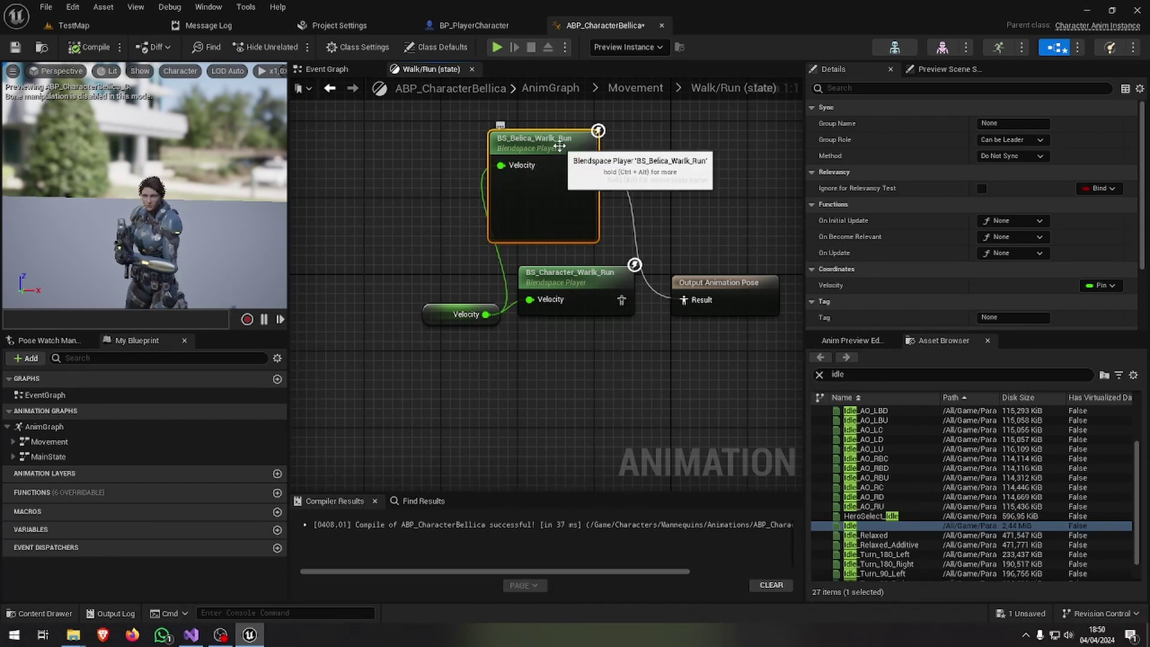
{"action": "double_click", "coordinate": [568, 164]}
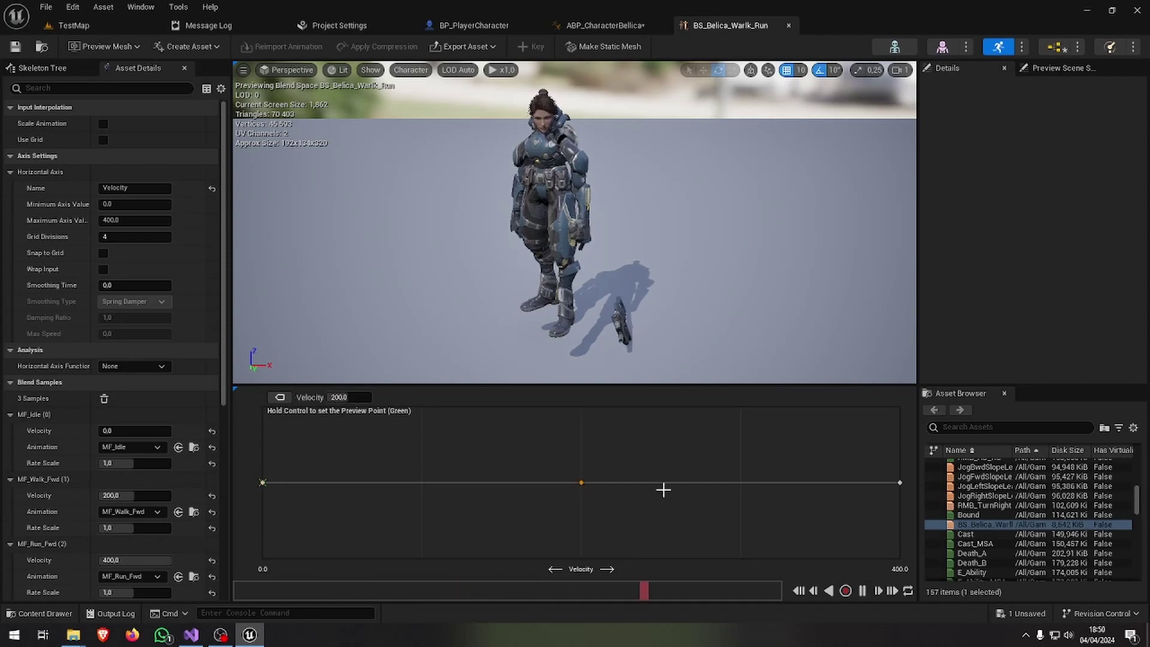
Assign the Idle animation to the first blend space sample and save.
{"action": "key", "text": "ctrl"}
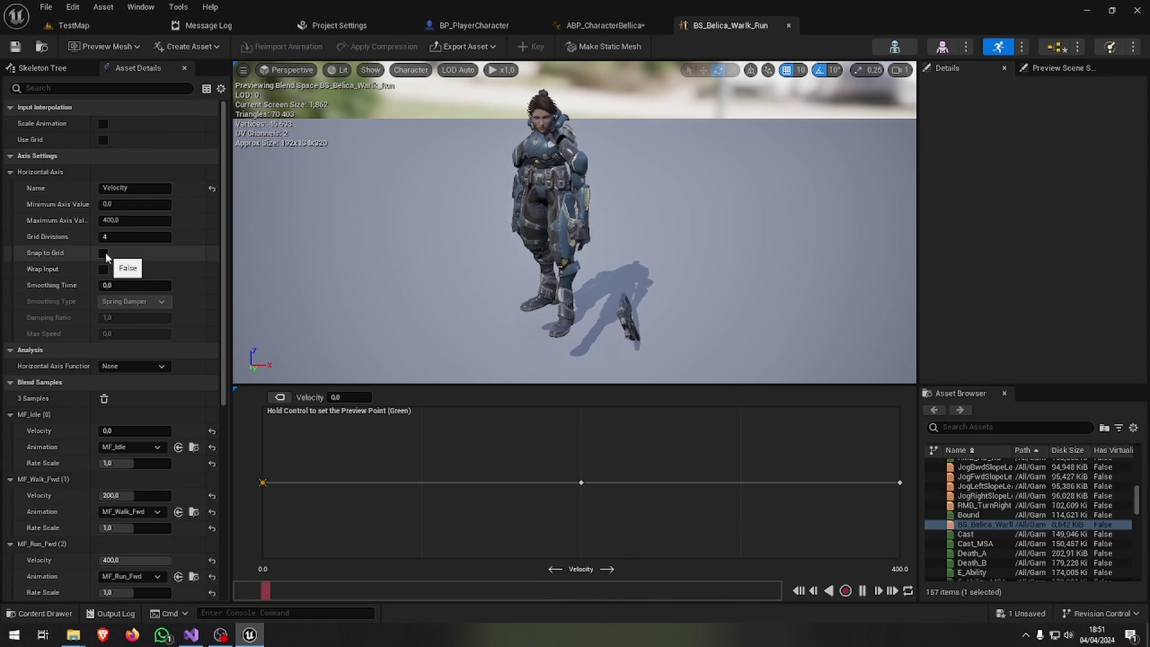
{"action": "scroll", "coordinate": [156, 318], "scroll_direction": "down", "scroll_amount": 3}
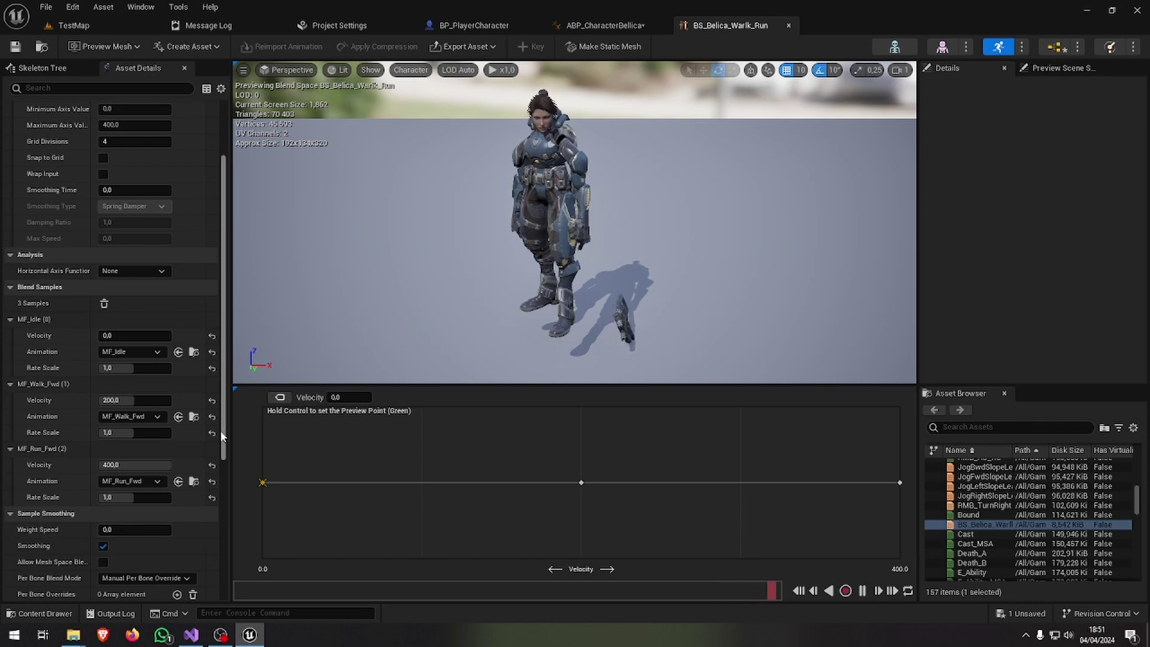
{"action": "left_click", "coordinate": [112, 354]}
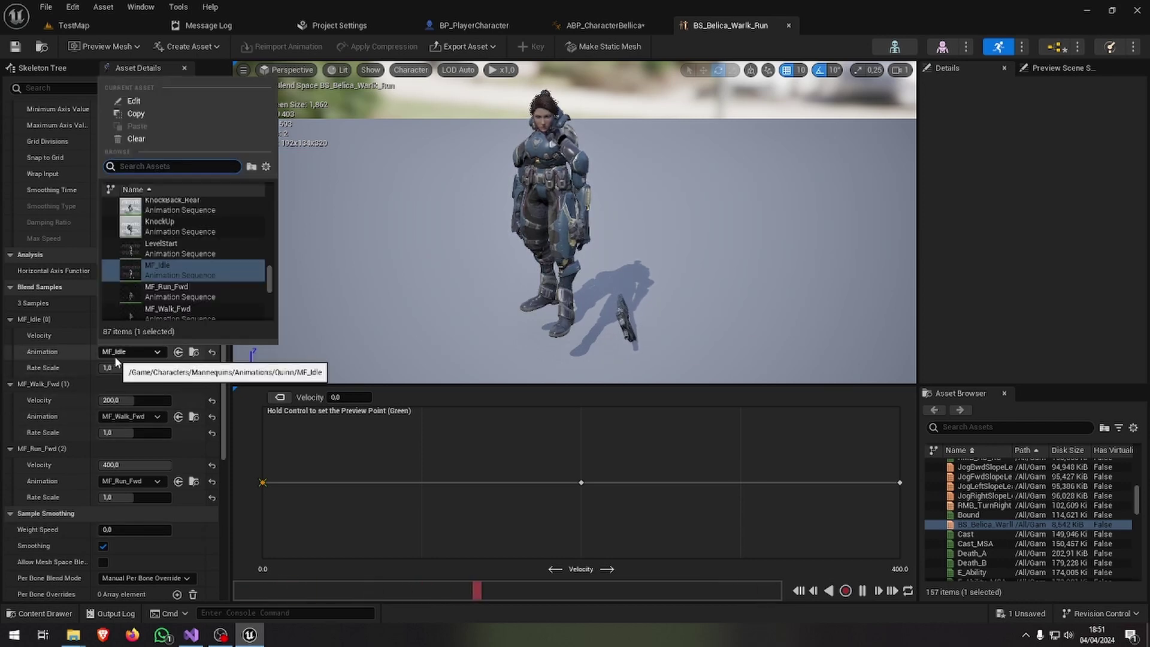
{"action": "type", "text": "idle"}
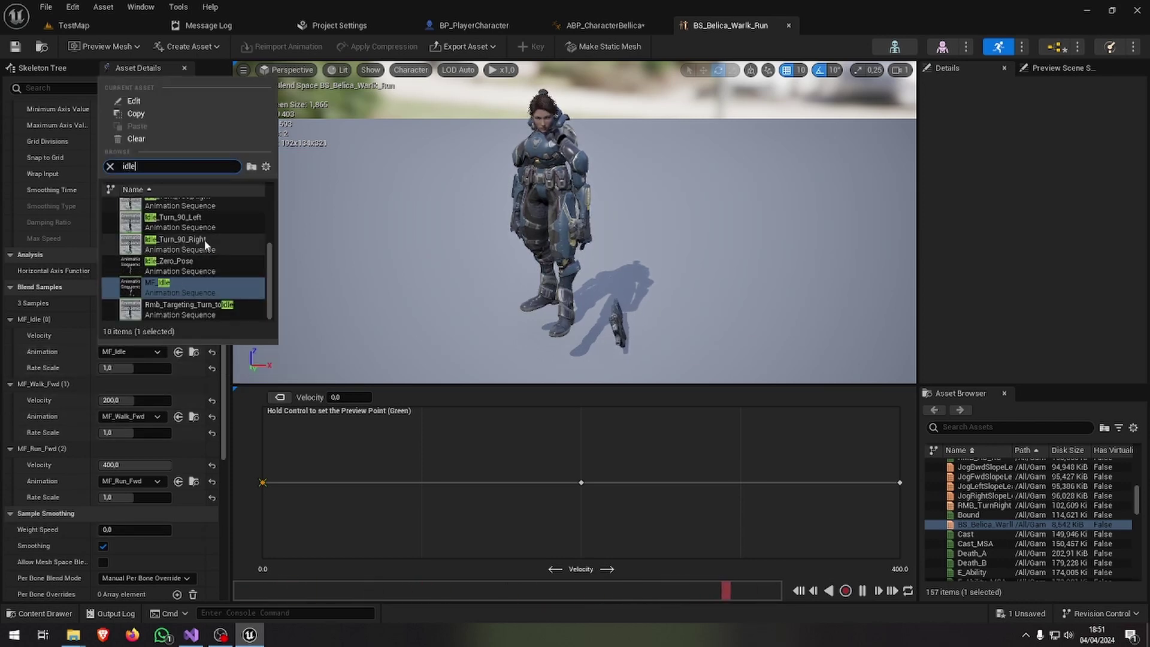
{"action": "left_click", "coordinate": [180, 230]}
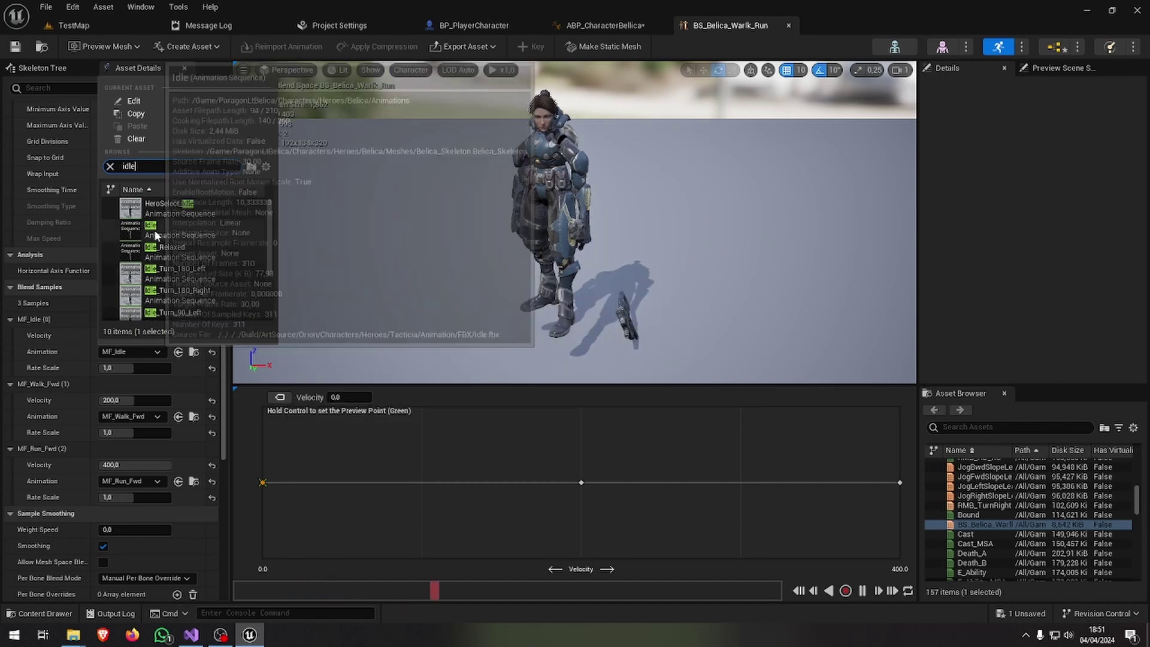
{"action": "key", "text": "ctrl+s"}
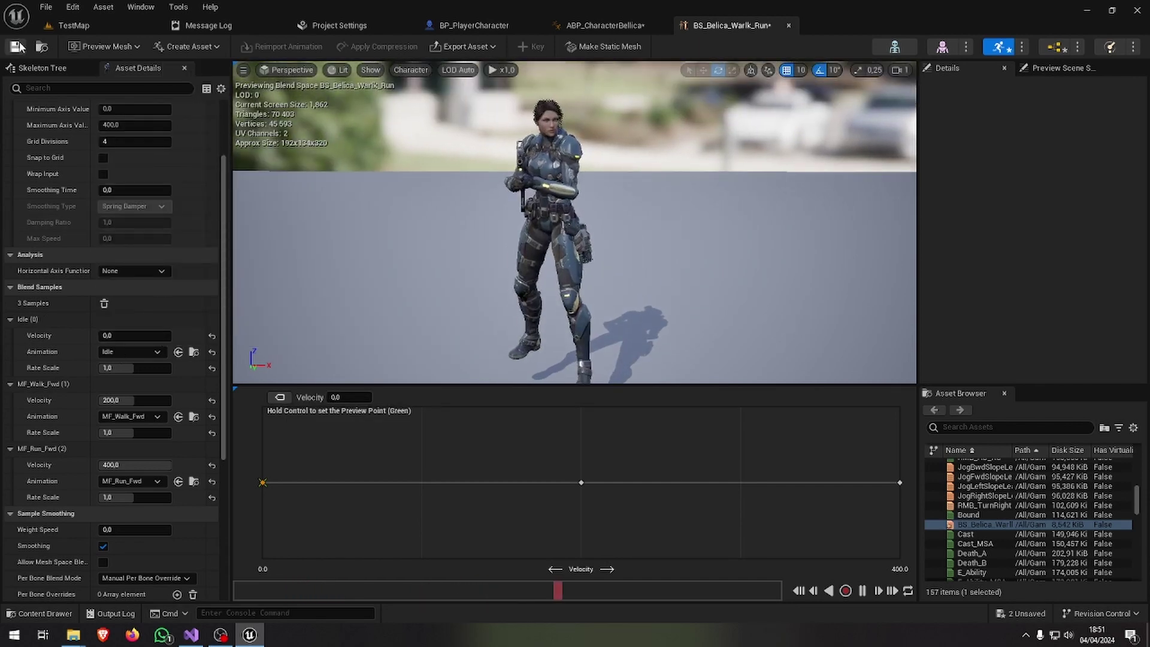
Set the velocity 200 sample's animation to Jog_Fwd.
{"action": "left_click", "coordinate": [110, 418]}
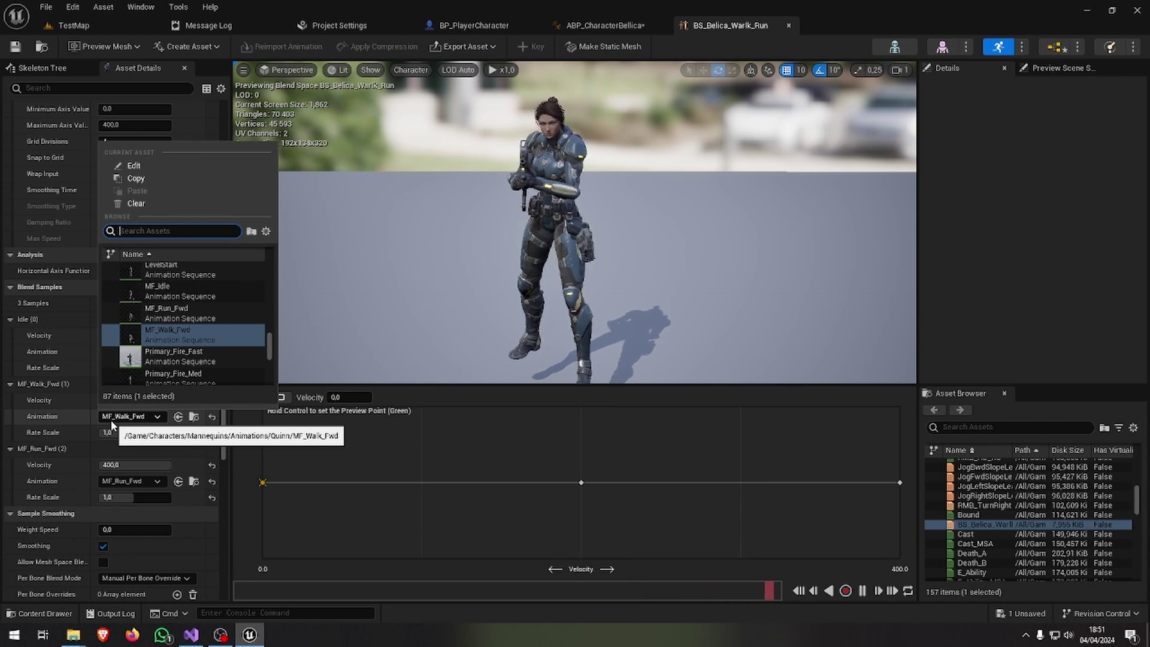
{"action": "type", "text": "F"}
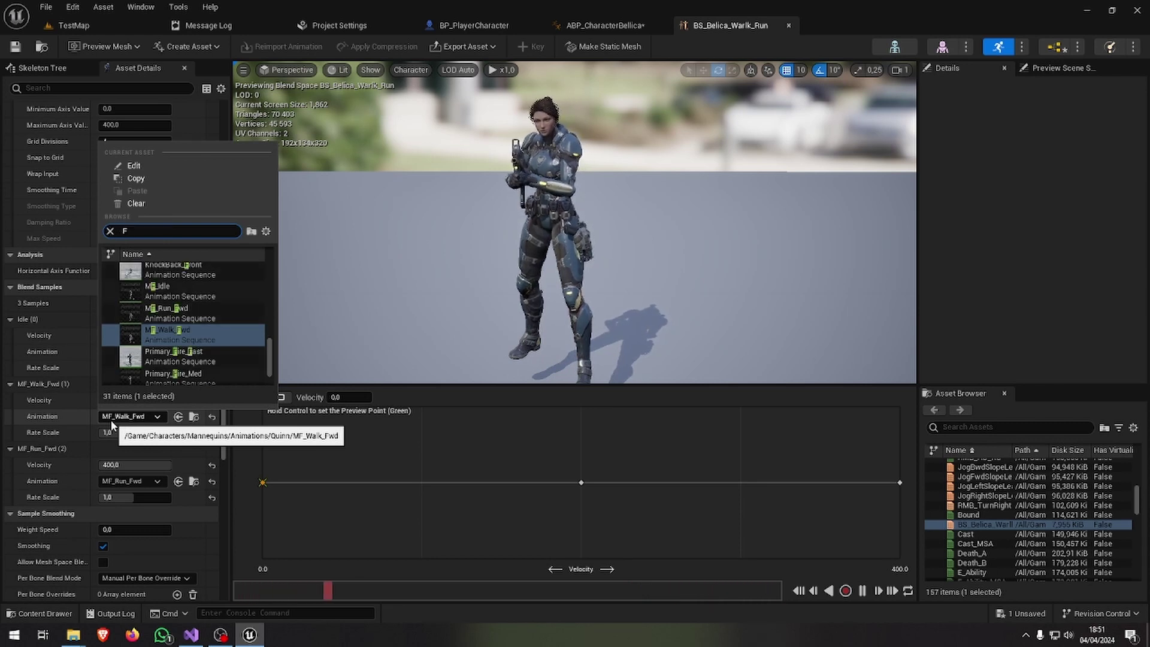
{"action": "type", "text": "wd"}
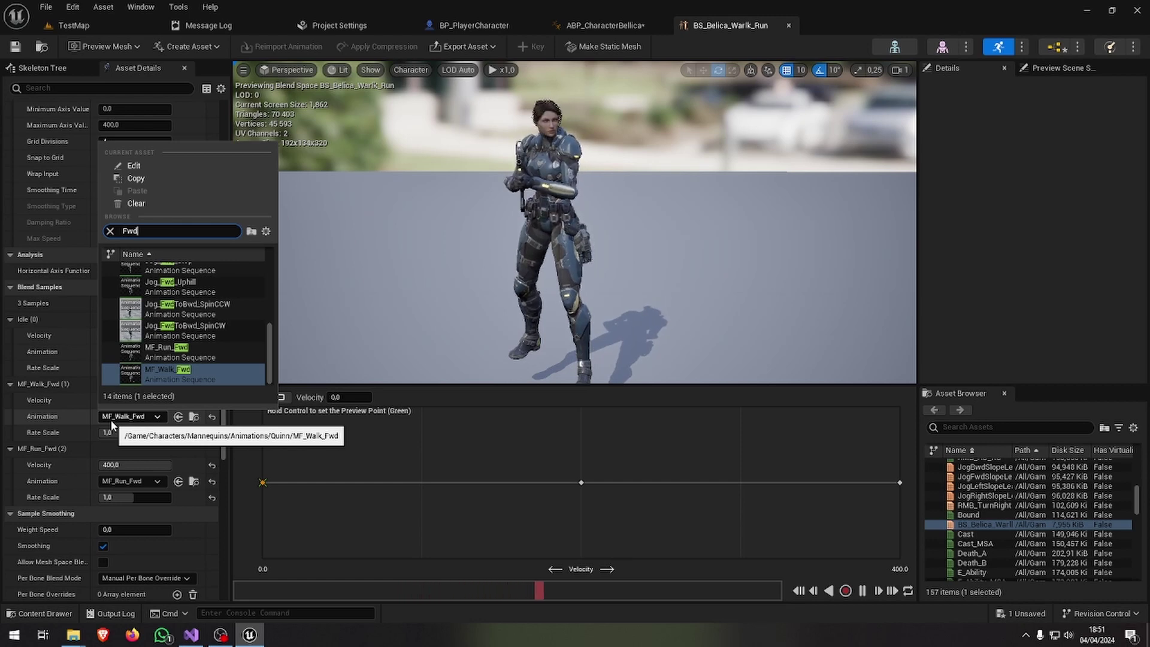
{"action": "scroll", "coordinate": [229, 321], "scroll_direction": "up", "scroll_amount": 2}
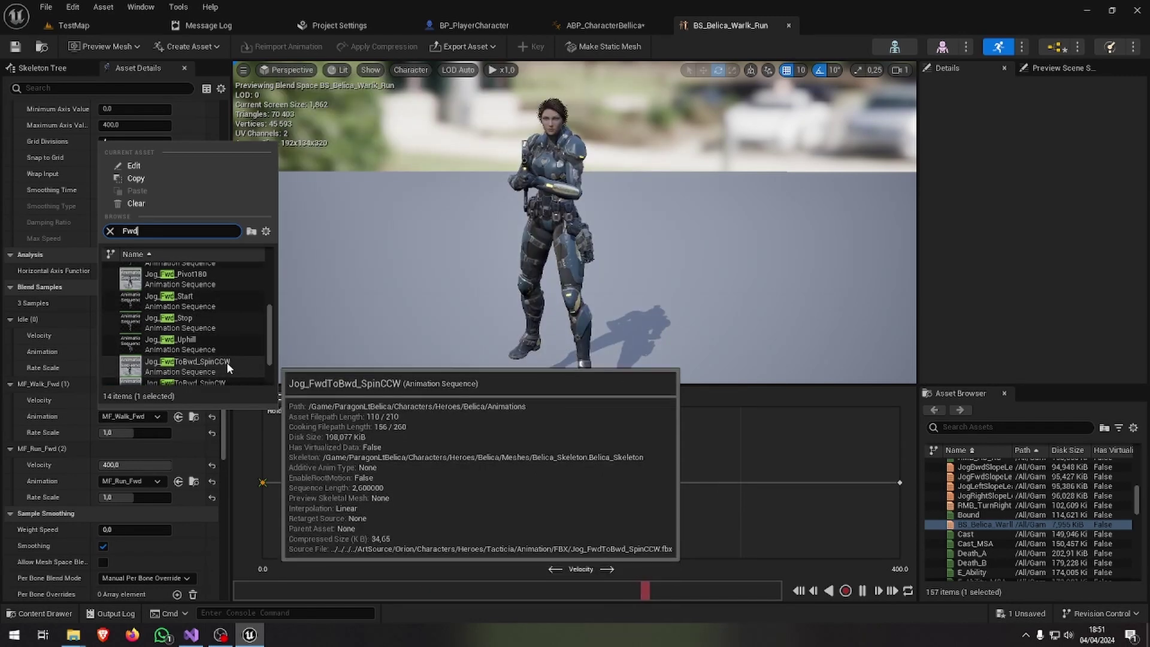
{"action": "scroll", "coordinate": [227, 362], "scroll_direction": "up", "scroll_amount": 2}
{"action": "scroll", "coordinate": [226, 361], "scroll_direction": "up", "scroll_amount": 1}
{"action": "scroll", "coordinate": [227, 362], "scroll_direction": "up", "scroll_amount": 2}
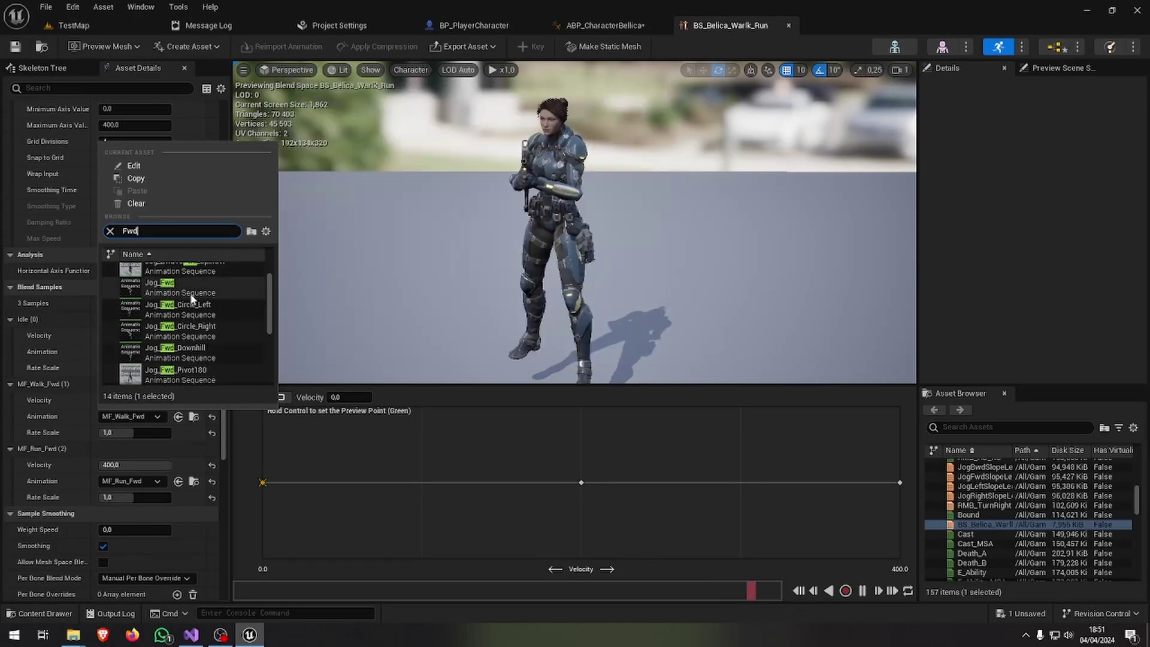
{"action": "left_click", "coordinate": [192, 291]}
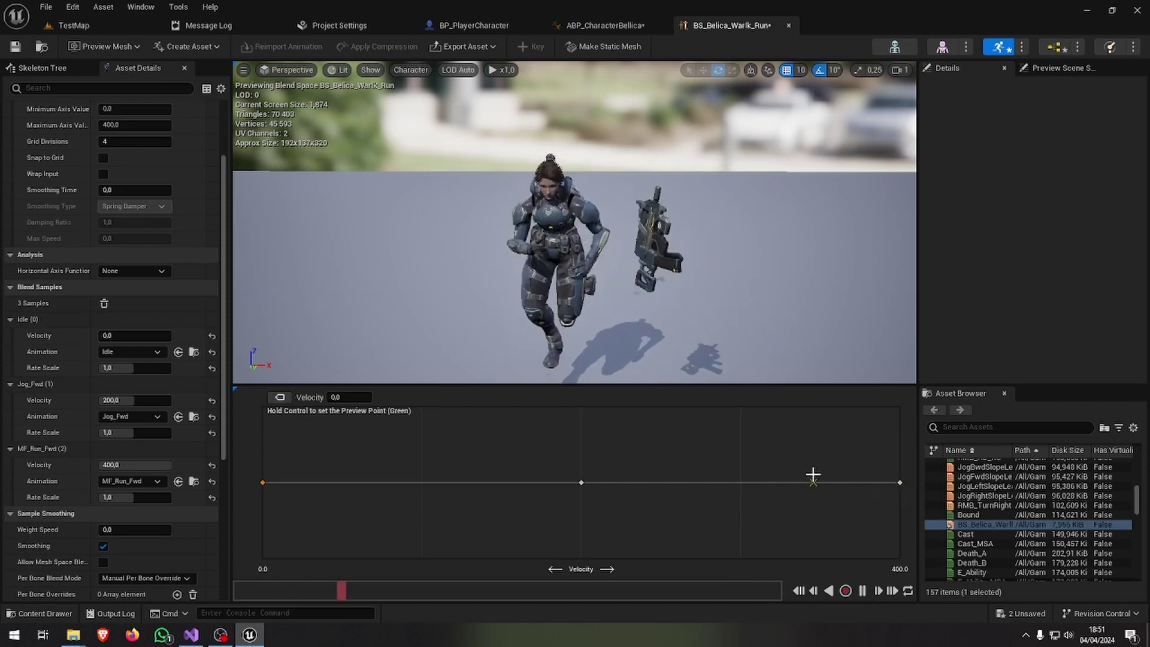
Set the velocity 400 sample to Jog_Fwd_Uphill and save the blend space.
{"action": "left_click", "coordinate": [146, 481]}
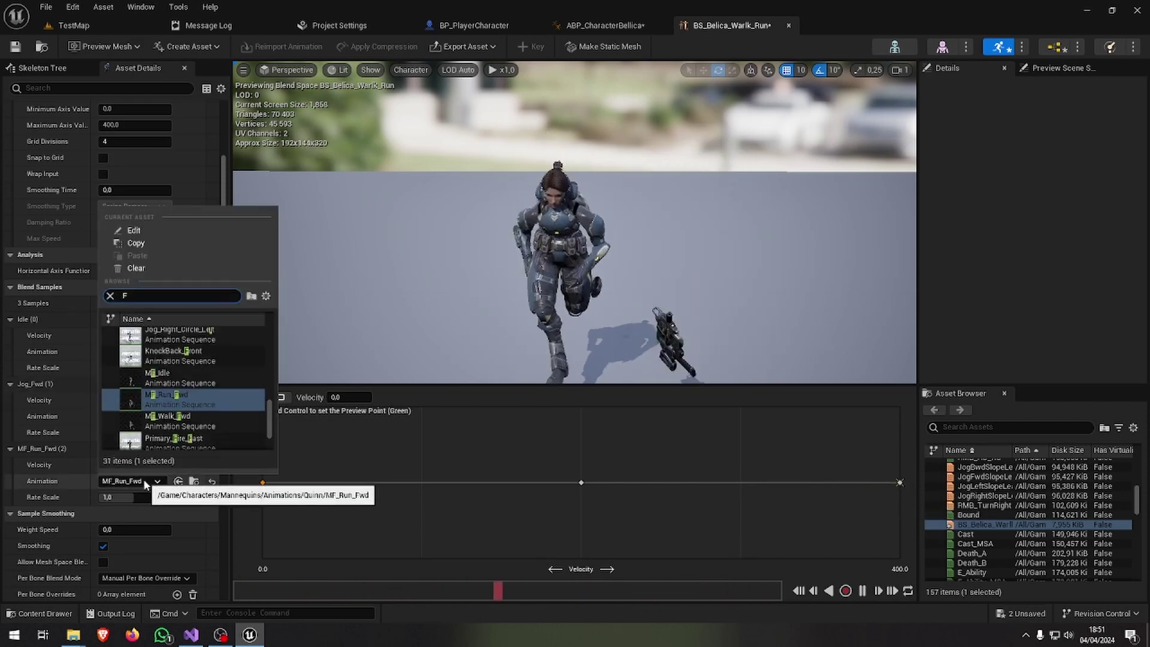
{"action": "type", "text": "FWd"}
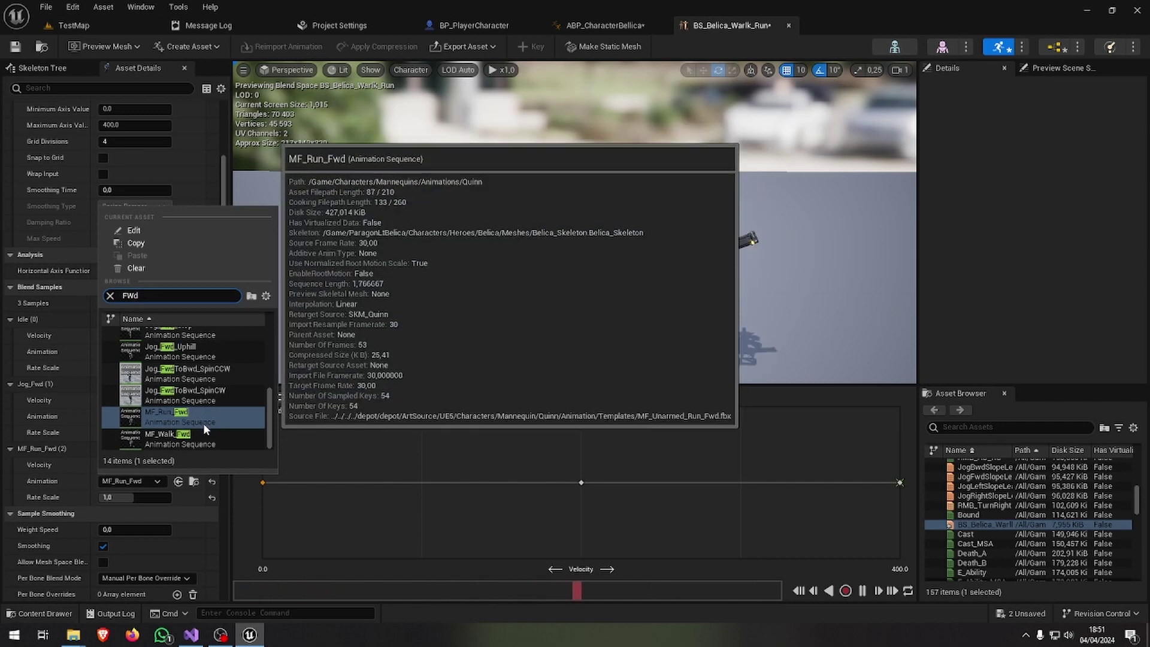
{"action": "scroll", "coordinate": [203, 433], "scroll_direction": "up", "scroll_amount": 2}
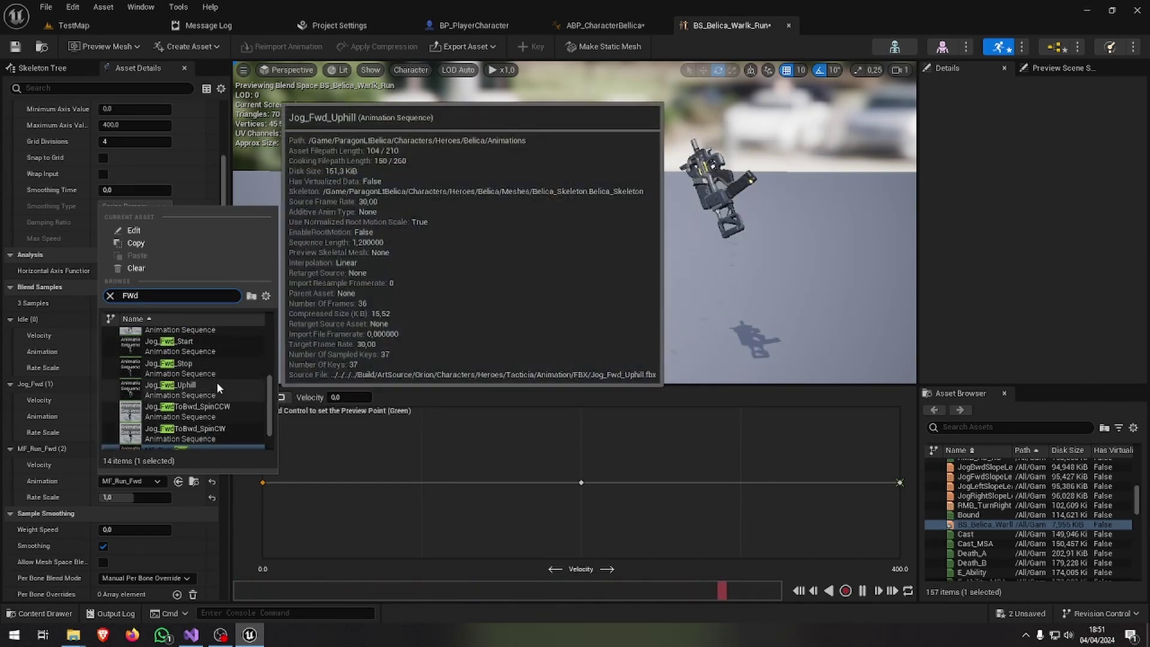
{"action": "left_click", "coordinate": [217, 387]}
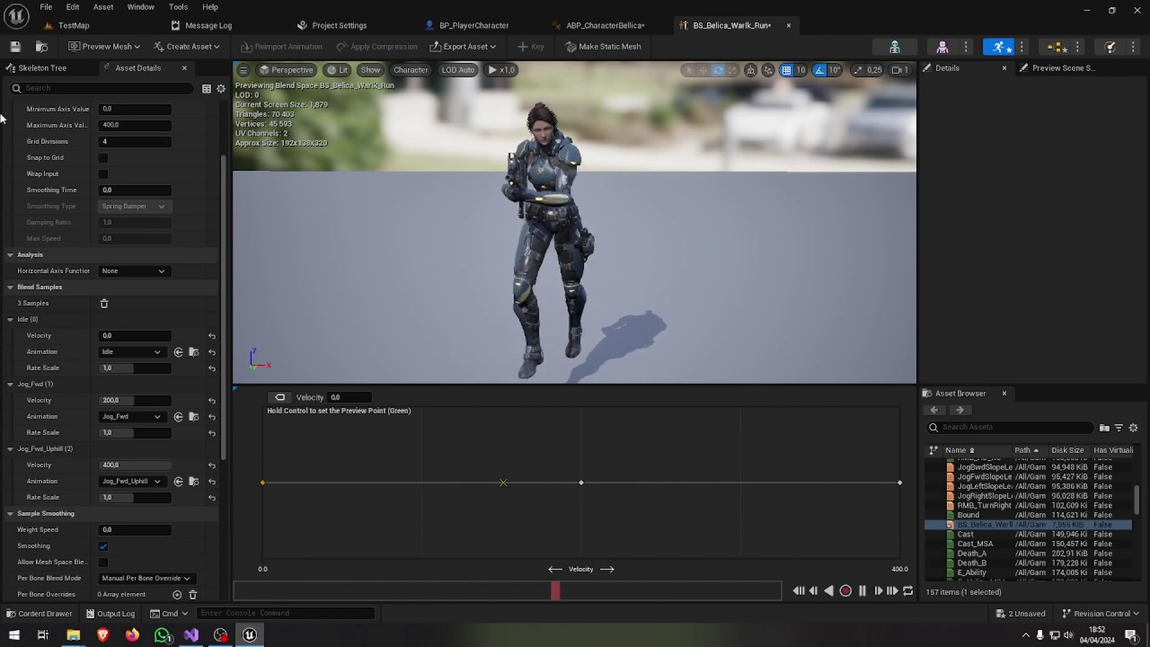
{"action": "left_click", "coordinate": [15, 46]}
Save ABP_CharacterBellica and return to its top-level AnimGraph.
{"action": "left_click", "coordinate": [611, 27]}
{"action": "left_click", "coordinate": [15, 47]}
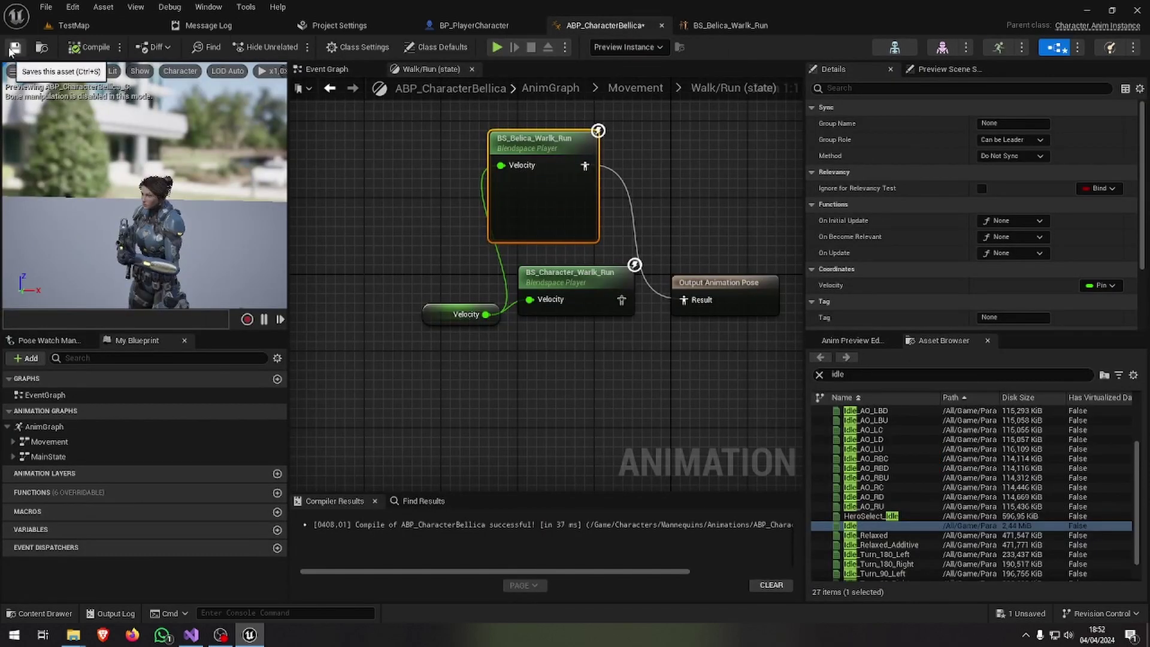
{"action": "left_click", "coordinate": [617, 90]}
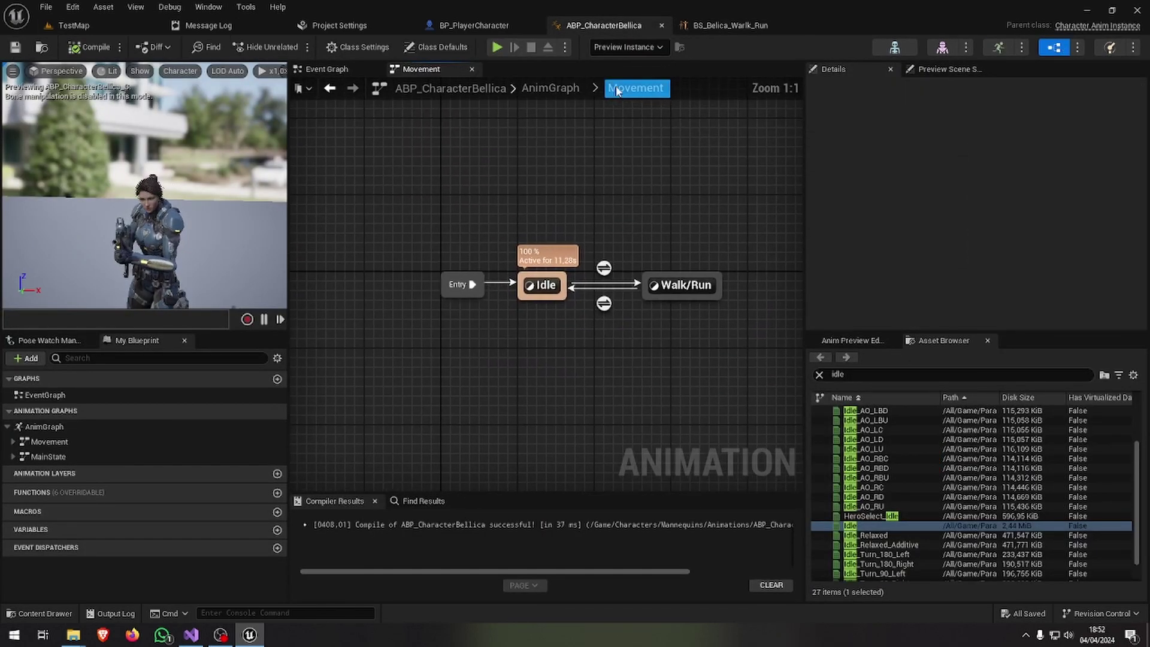
{"action": "left_click", "coordinate": [554, 88]}
Playtest Belica's jog movement in TestMap, running the session twice and stopping with Esc.
{"action": "left_click", "coordinate": [71, 25]}
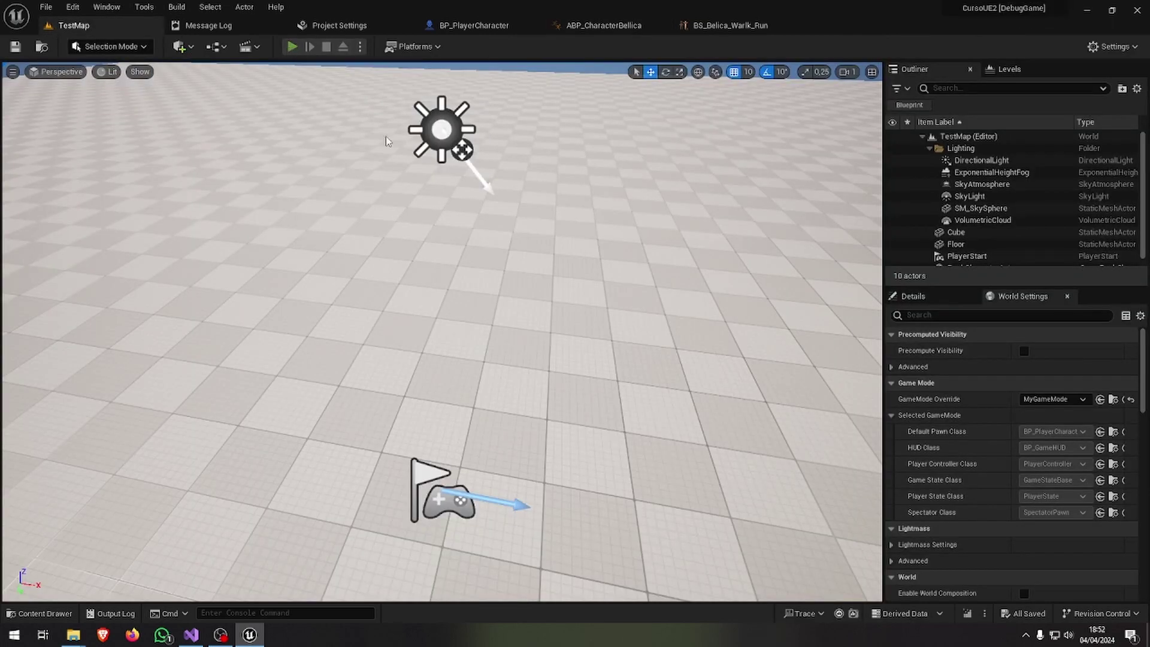
{"action": "key", "text": "alt+p"}
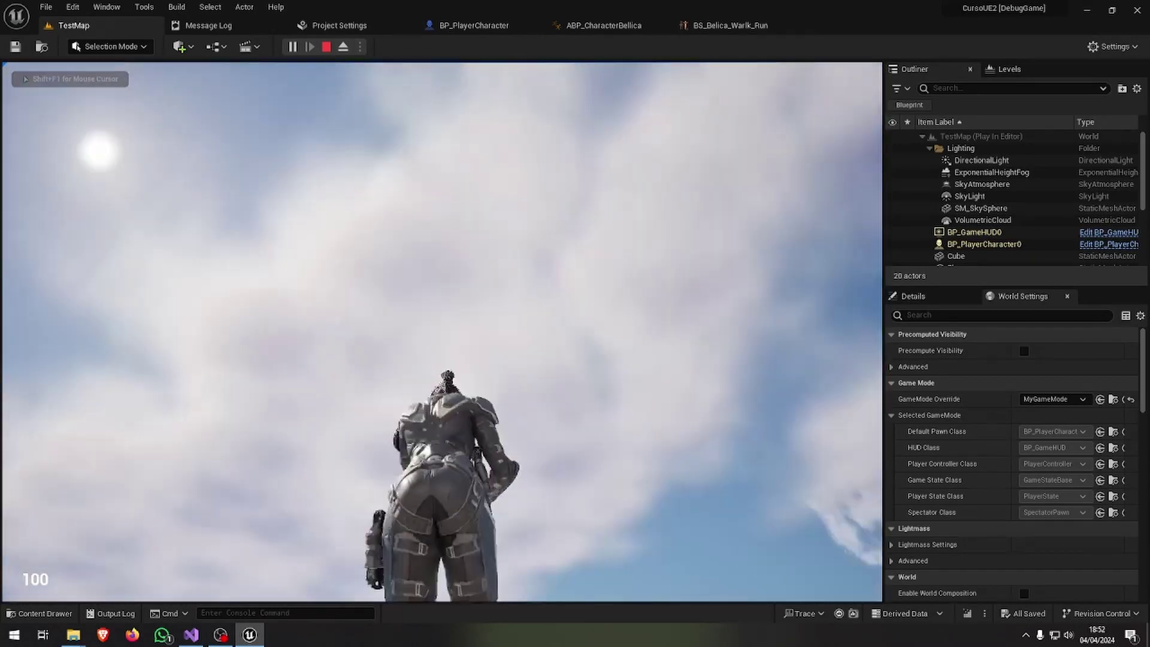
{"action": "key", "text": "Escape"}
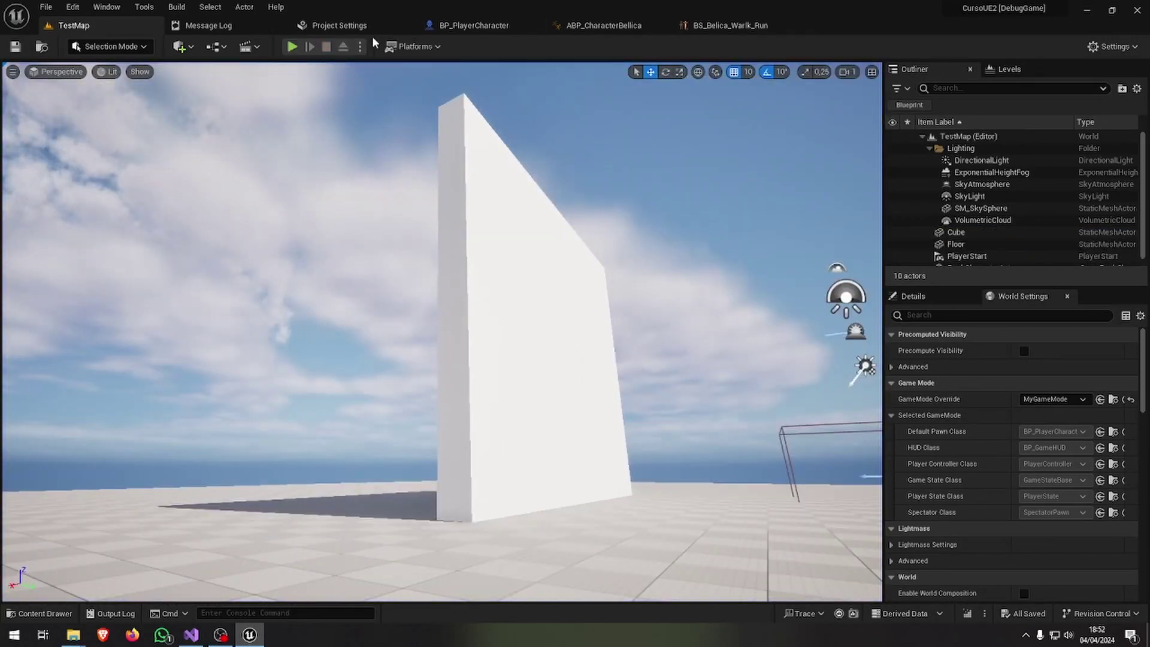
{"action": "left_click", "coordinate": [292, 46]}
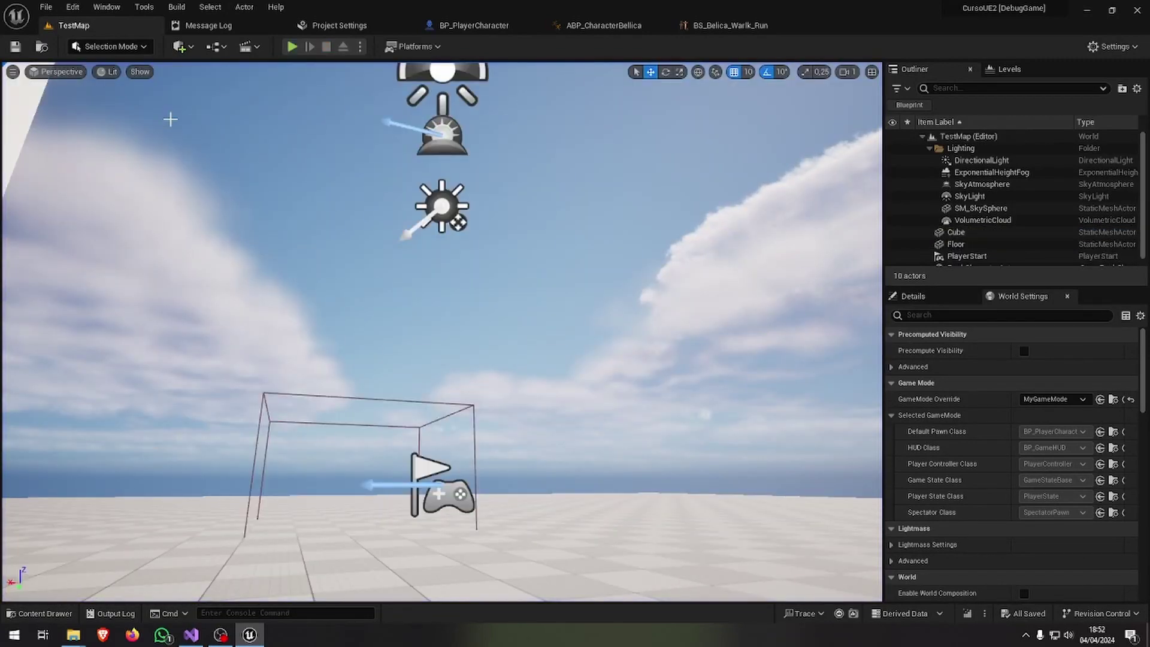
{"action": "left_click", "coordinate": [293, 48]}
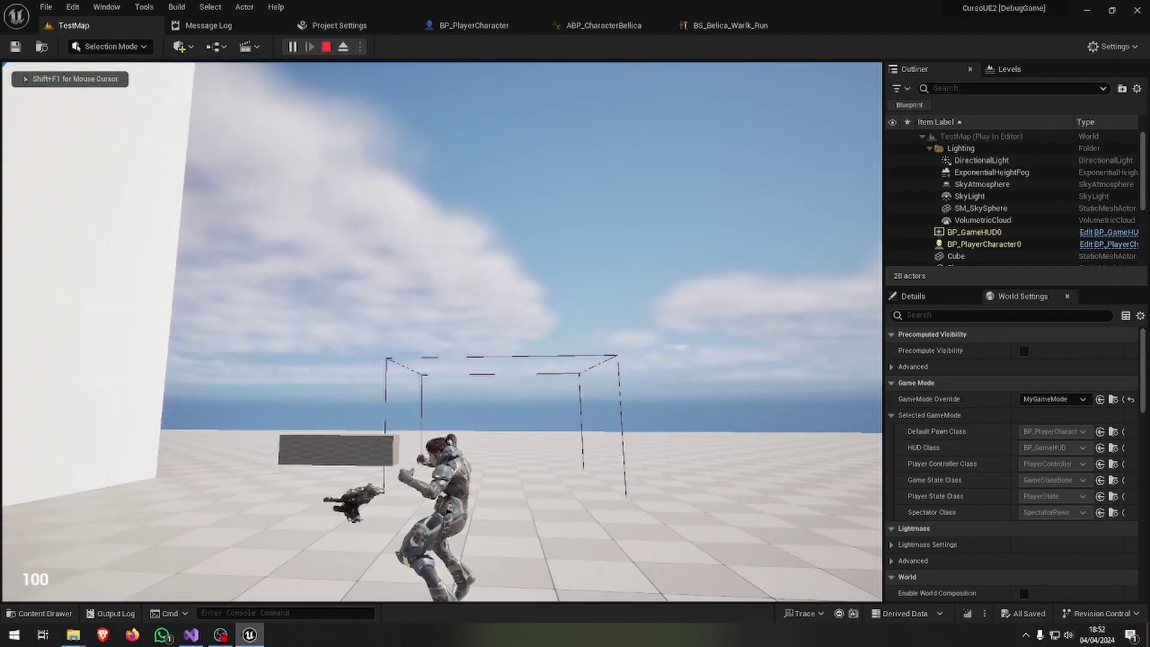
{"action": "key", "text": "Escape"}
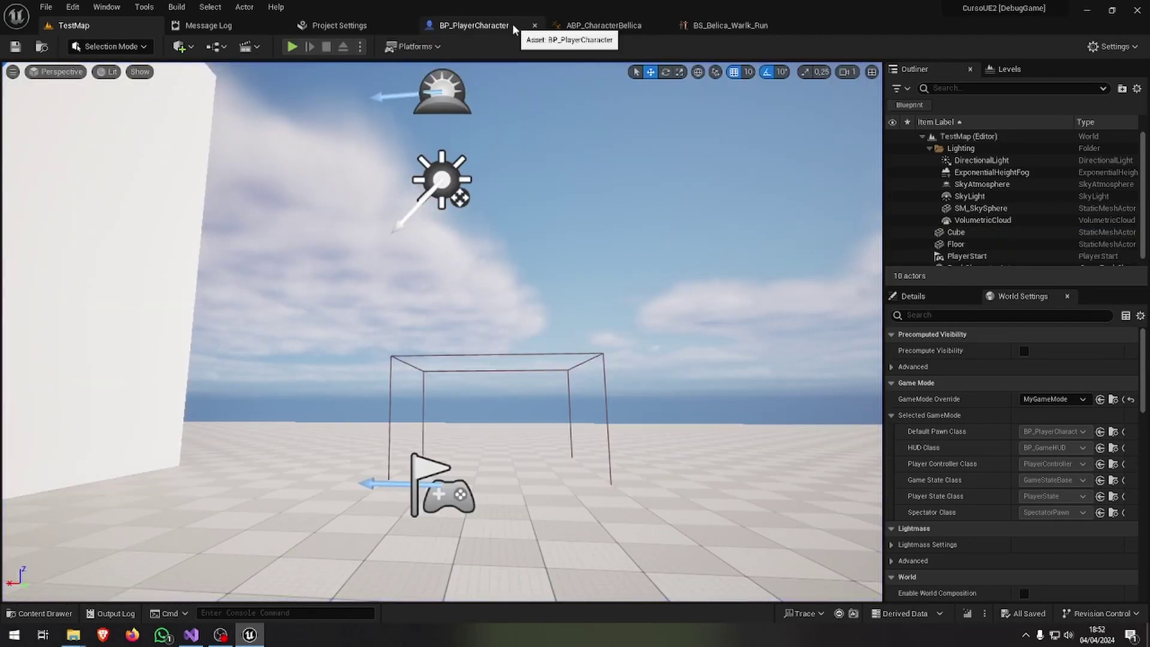
Open the MainState state machine in ABP_CharacterBellica's AnimGraph.
{"action": "left_click", "coordinate": [599, 27]}
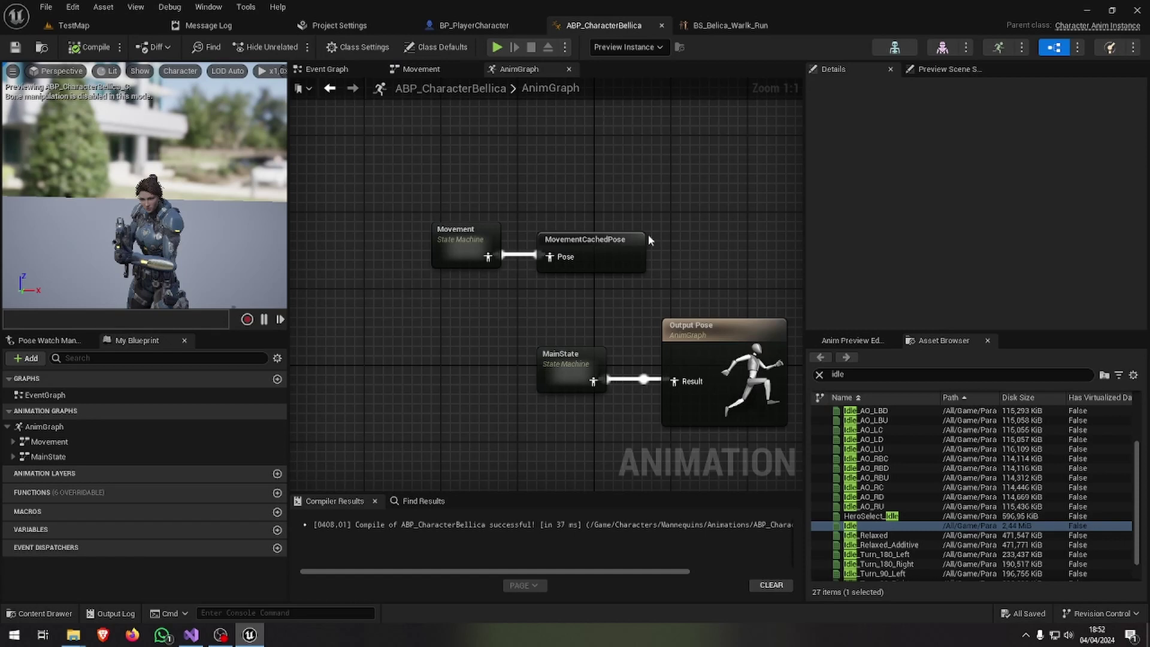
{"action": "right_click_drag", "start_coordinate": [649, 240], "coordinate": [598, 211]}
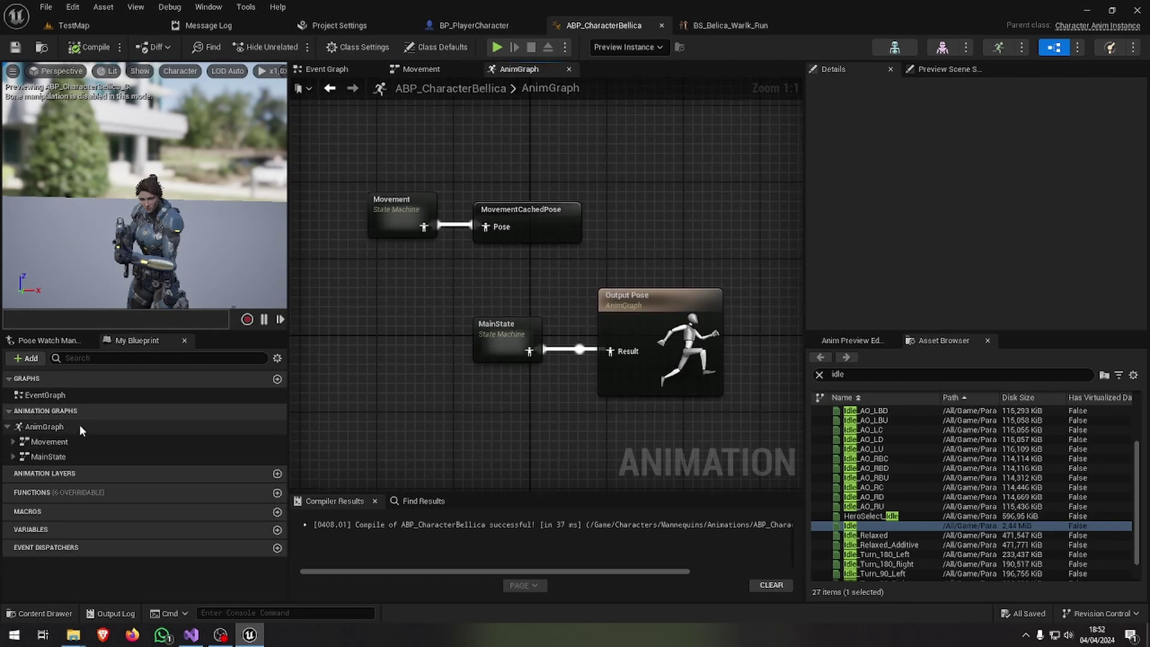
{"action": "left_click", "coordinate": [12, 457]}
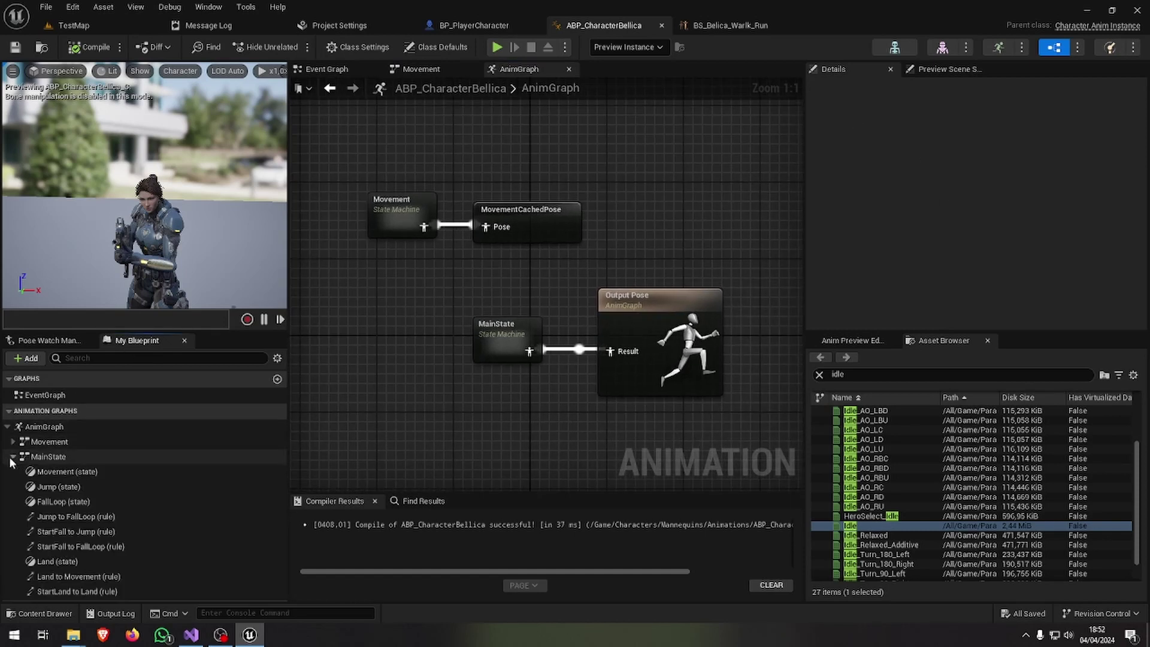
{"action": "left_click", "coordinate": [12, 458]}
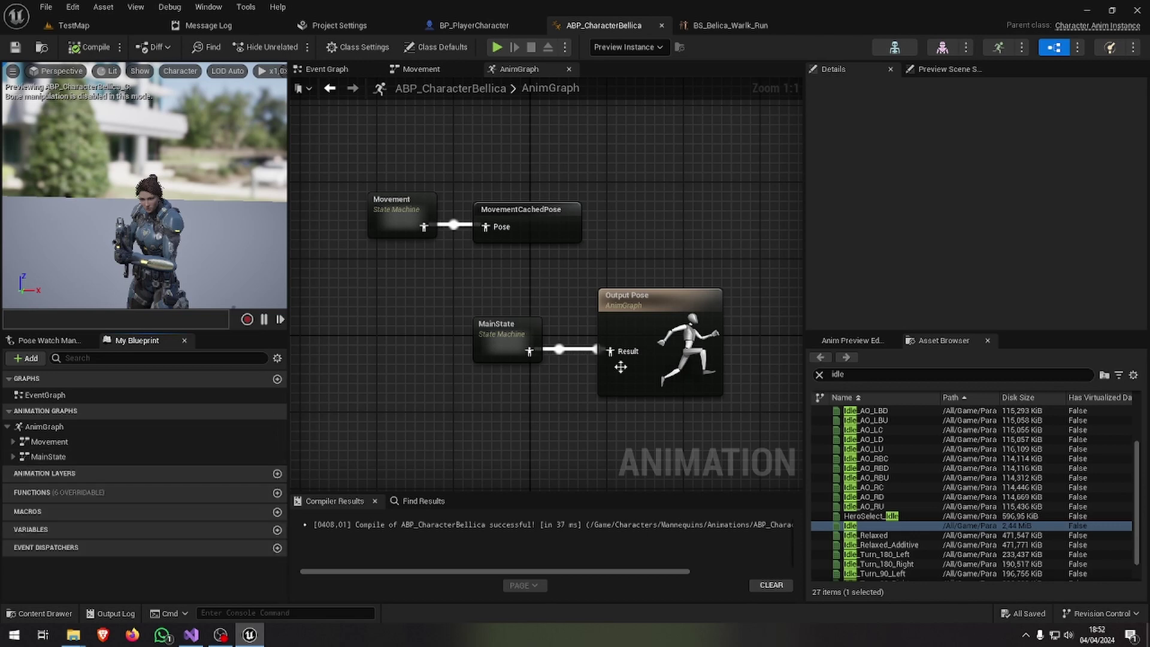
{"action": "left_click", "coordinate": [528, 328]}
{"action": "left_click", "coordinate": [129, 458]}
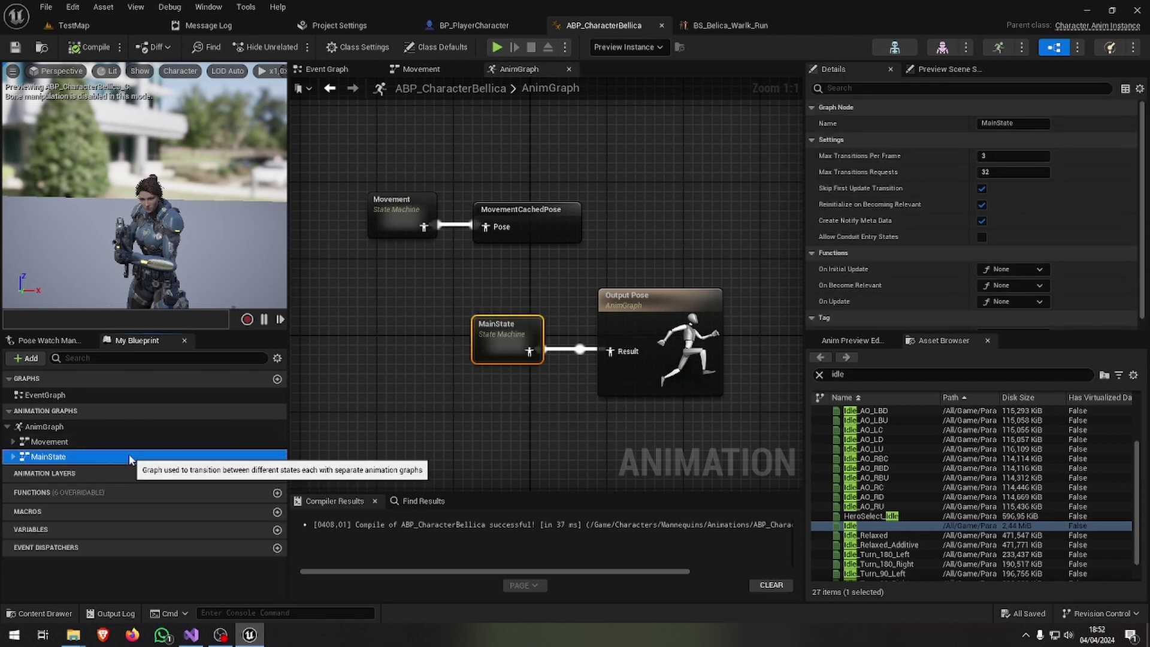
{"action": "double_click", "coordinate": [130, 458]}
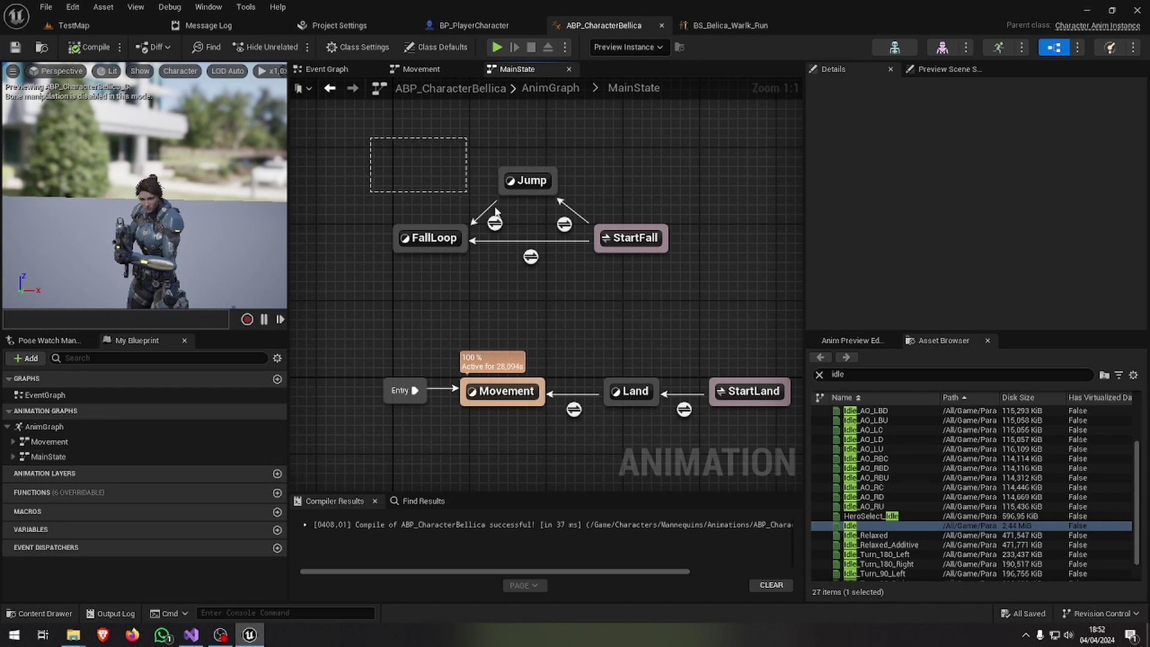
Open the Jump state's graph inside MainState.
{"action": "left_click_drag", "start_coordinate": [530, 257], "coordinate": [531, 259]}
{"action": "left_click", "coordinate": [614, 407]}
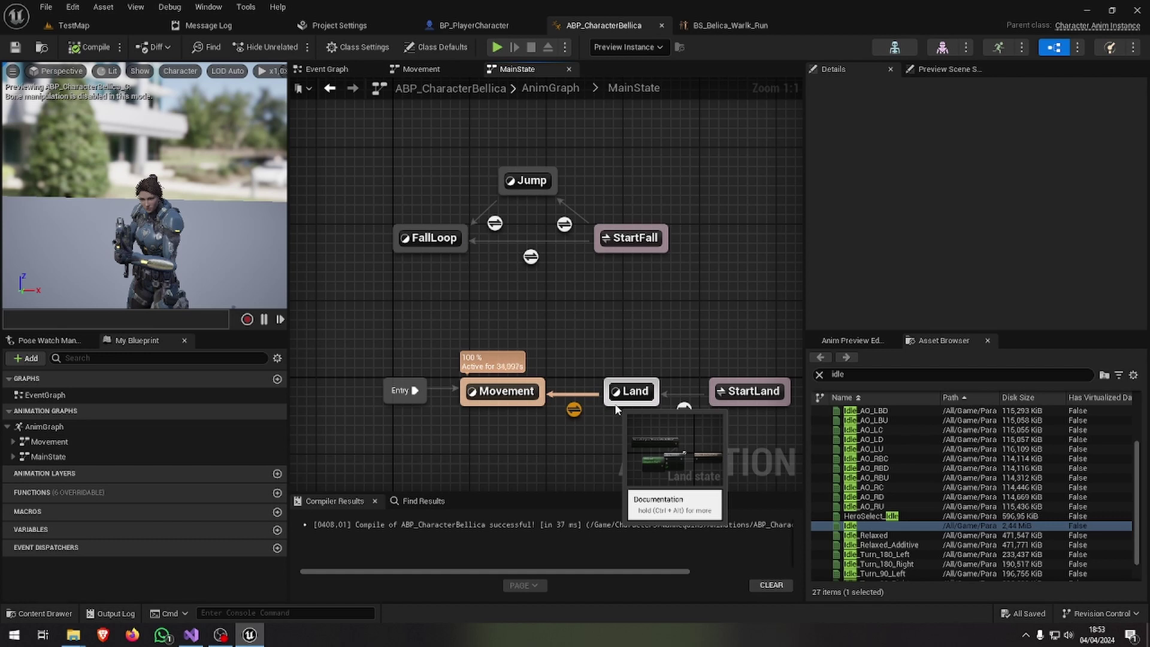
{"action": "left_click", "coordinate": [597, 258]}
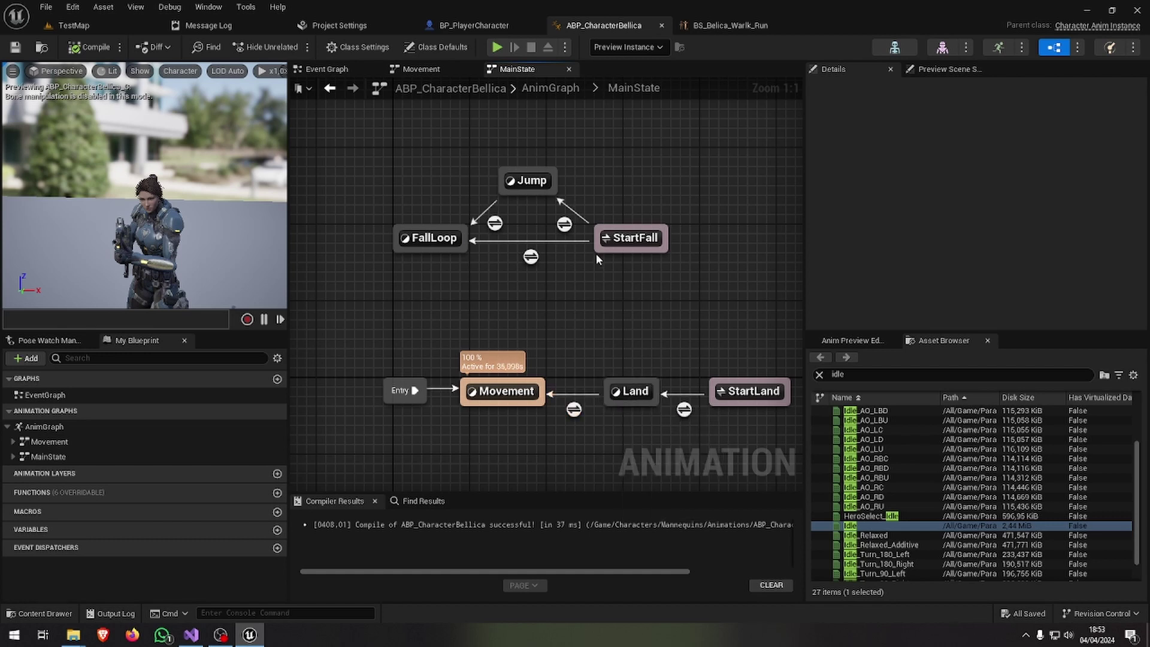
{"action": "left_click", "coordinate": [534, 184]}
{"action": "double_click", "coordinate": [534, 182]}
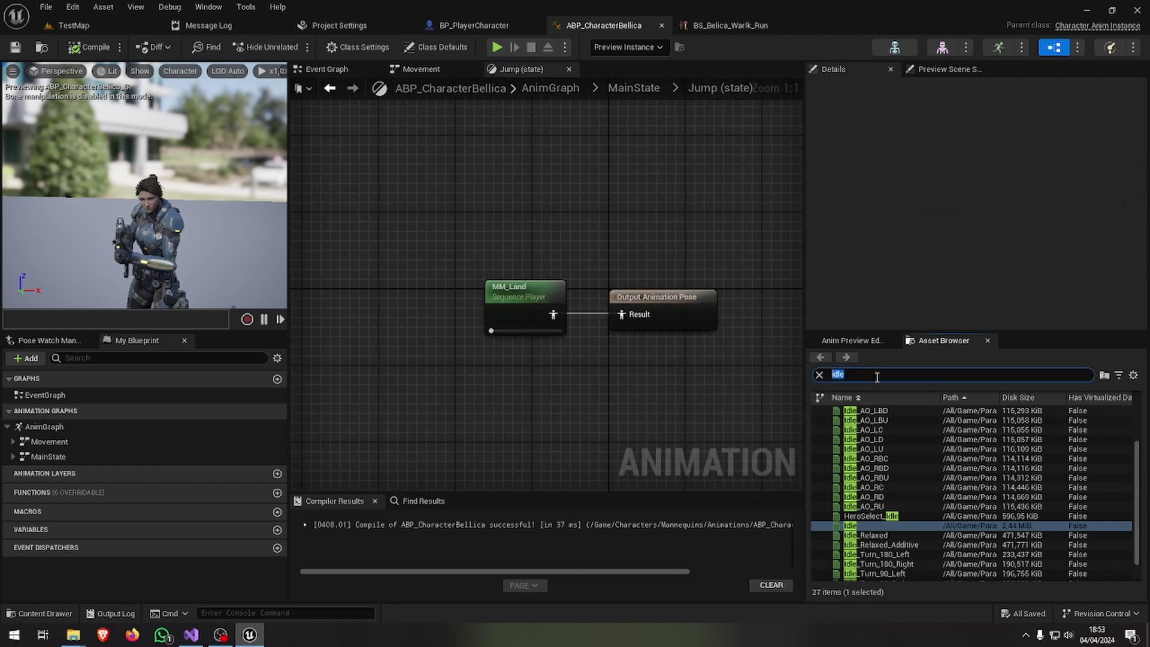
Feed a Jump_Start sequence player into the Jump state's output pose and compile.
{"action": "type", "text": "jump"}
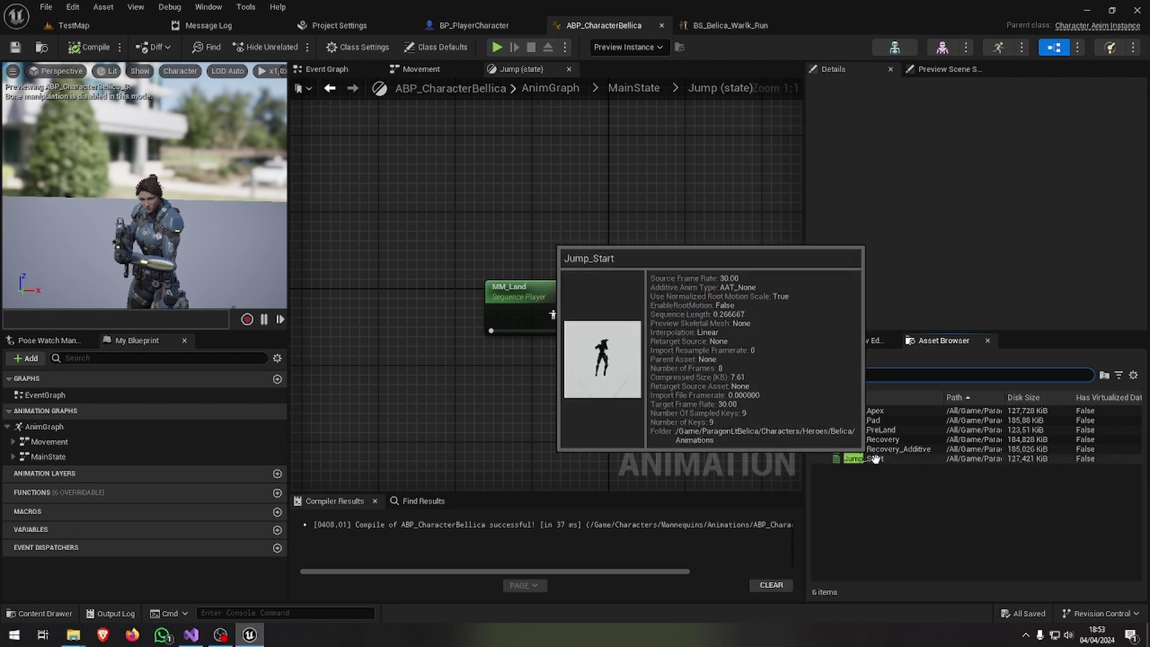
{"action": "left_click_drag", "start_coordinate": [867, 458], "coordinate": [459, 349]}
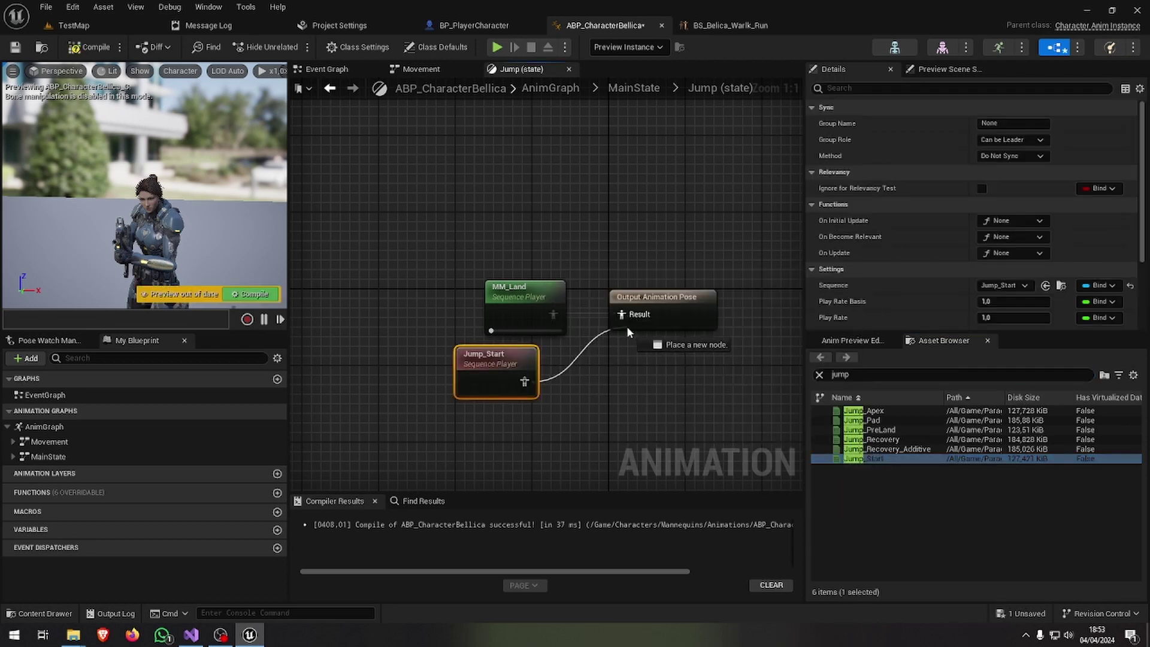
{"action": "left_click", "coordinate": [88, 50]}
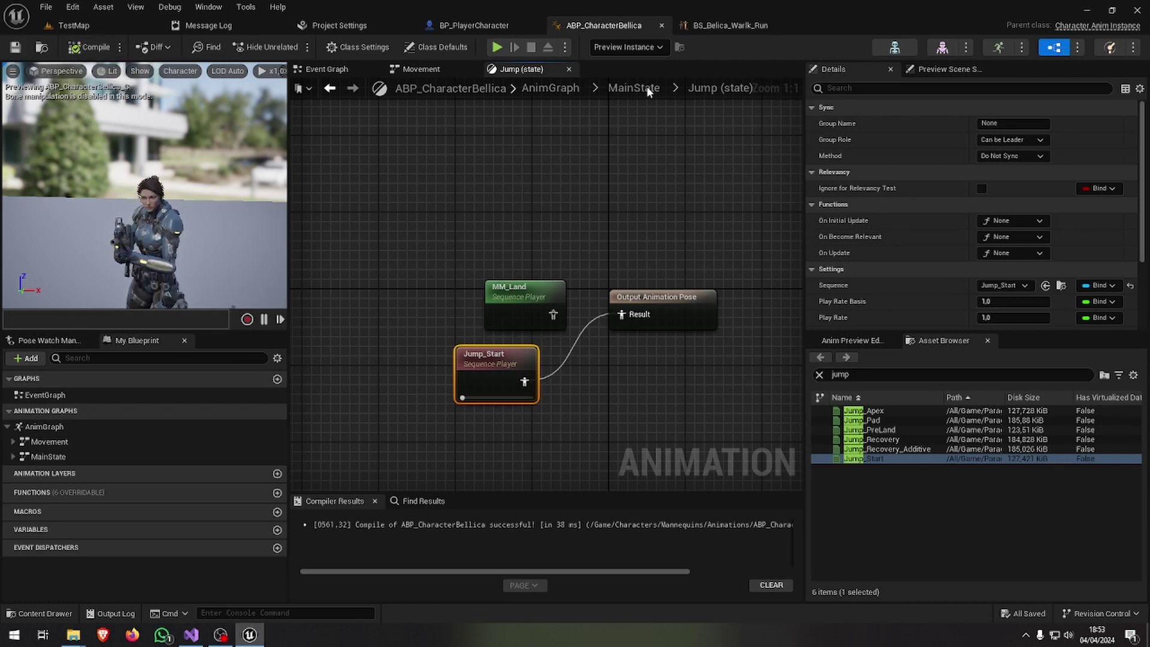
Open the FallLoop state and preview the Jump_Pad, Jump_Apex and Jump_Recovery animations.
{"action": "left_click", "coordinate": [616, 90]}
{"action": "double_click", "coordinate": [418, 245]}
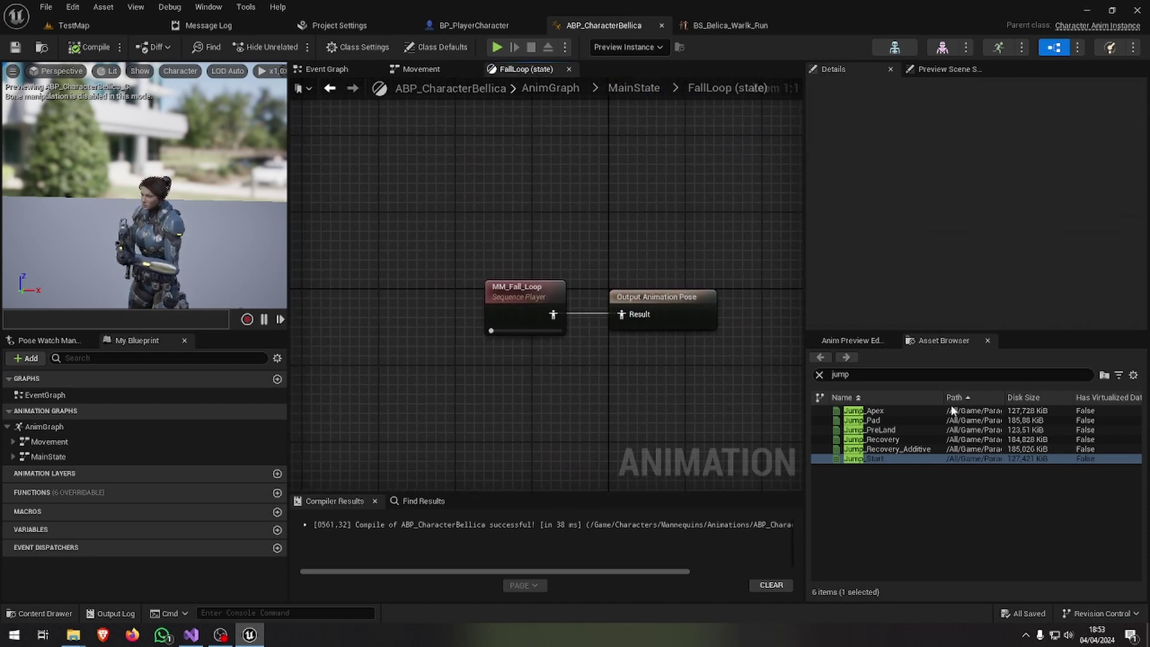
{"action": "double_click", "coordinate": [921, 419]}
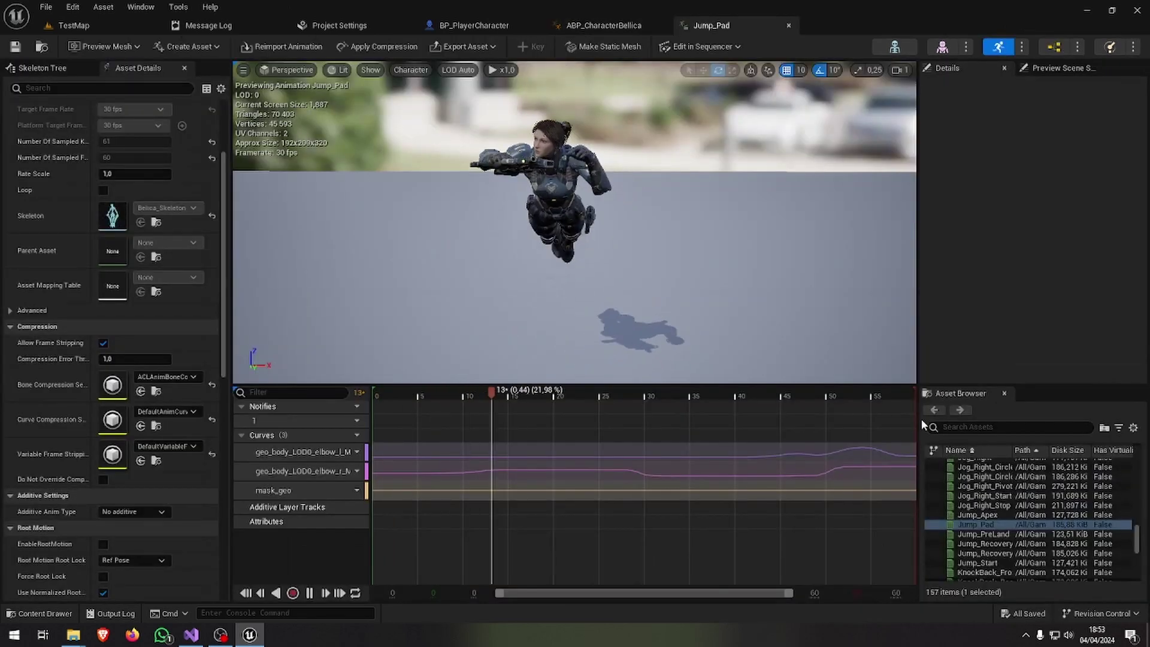
{"action": "left_click", "coordinate": [789, 26]}
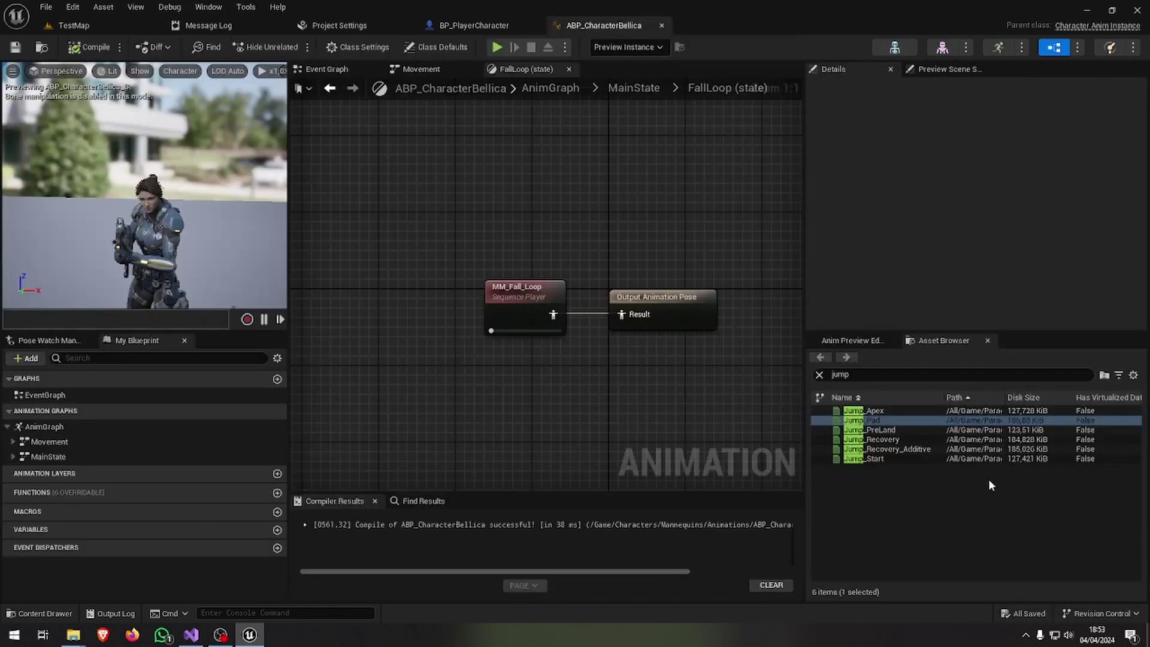
{"action": "double_click", "coordinate": [926, 412]}
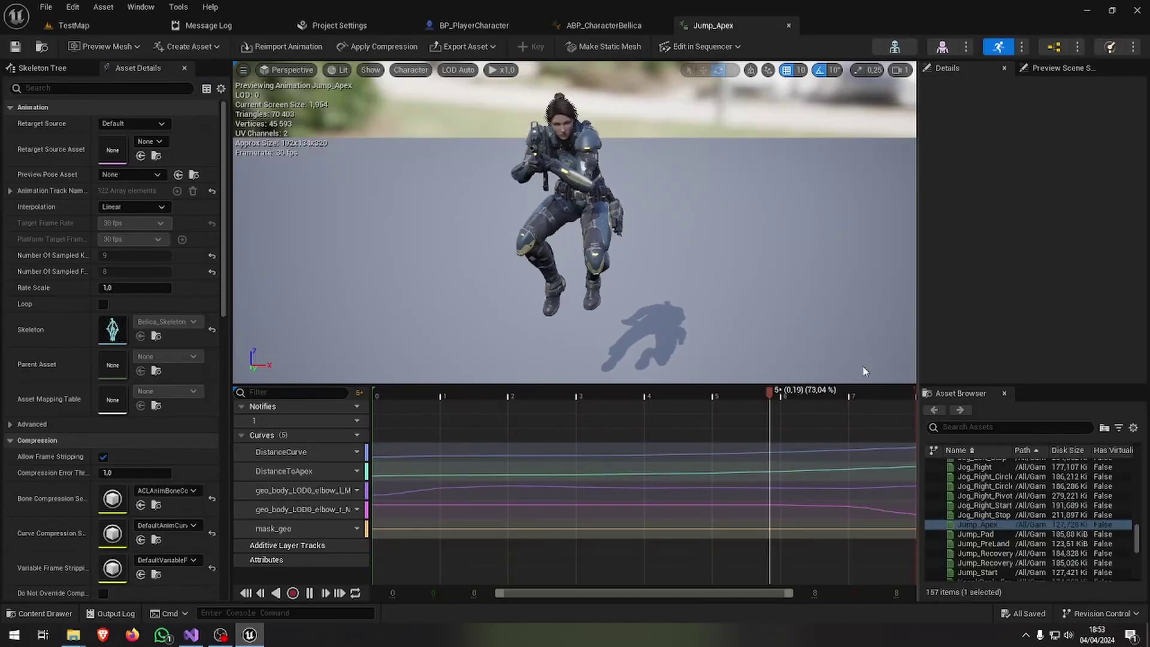
{"action": "left_click", "coordinate": [789, 26]}
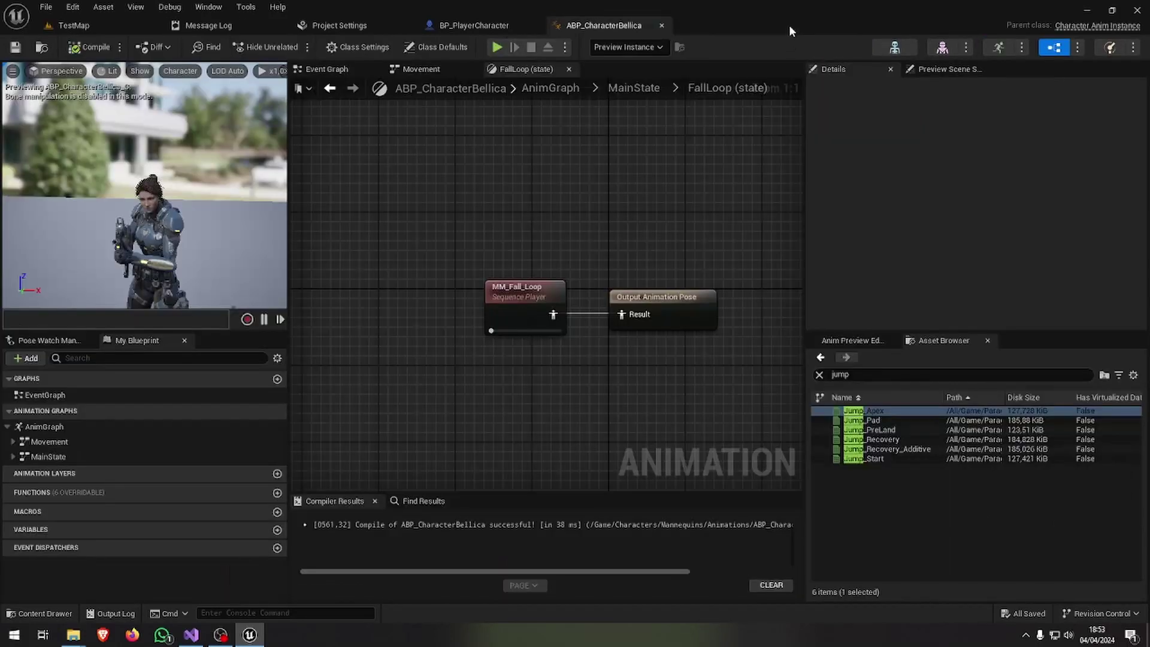
{"action": "double_click", "coordinate": [953, 441]}
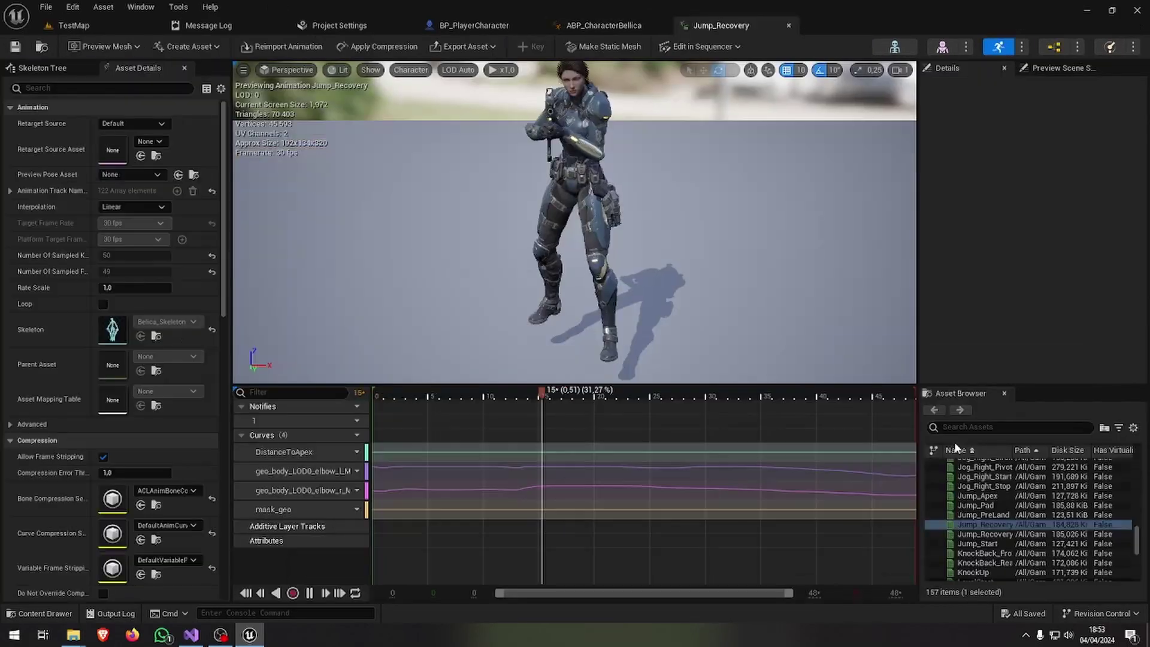
{"action": "left_click", "coordinate": [788, 25]}
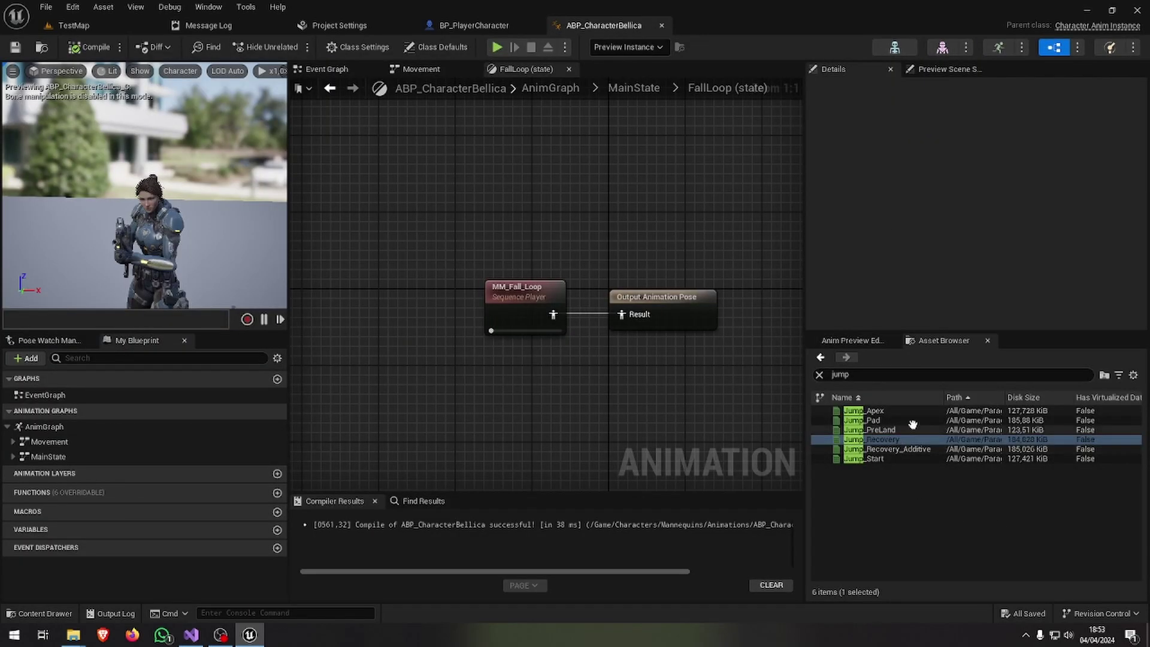
Add a Jump_PreLand player to FallLoop's output pose and compile.
{"action": "mouse_move", "coordinate": [918, 428]}
{"action": "left_click_drag", "start_coordinate": [917, 428], "coordinate": [470, 396]}
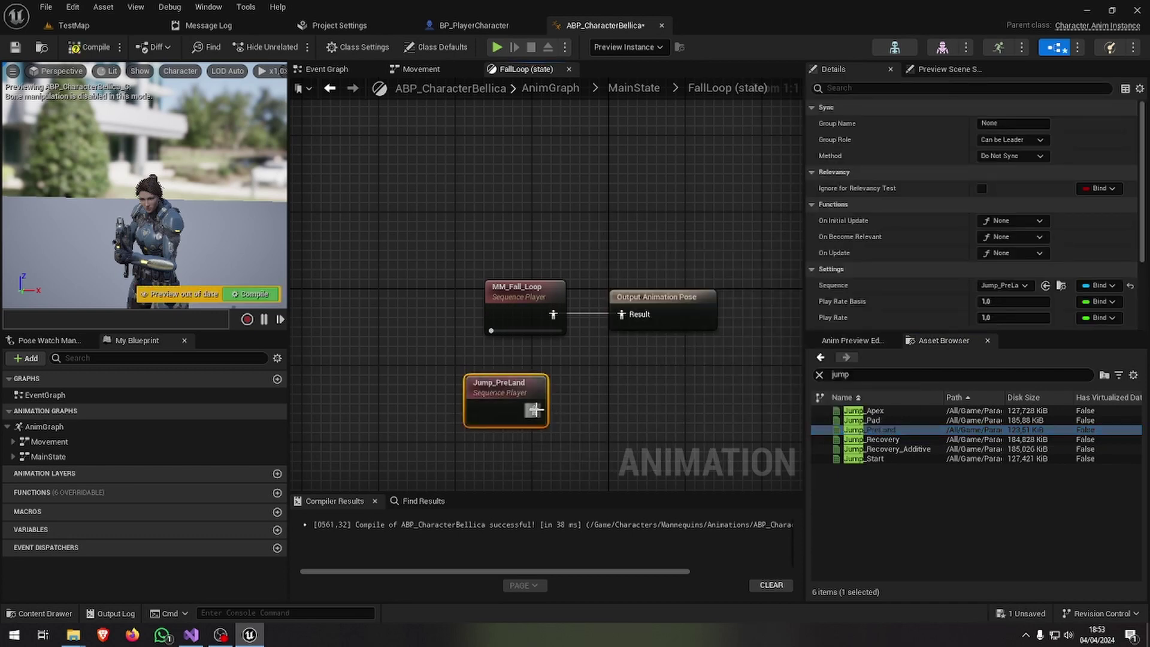
{"action": "left_click", "coordinate": [73, 47]}
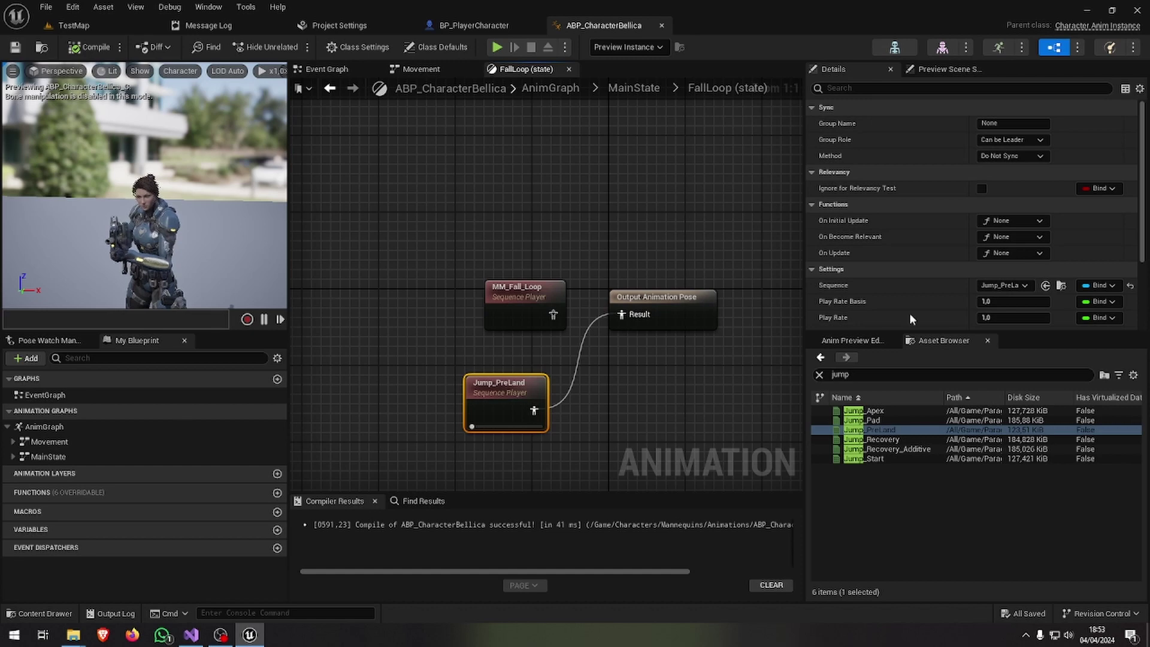
Wire a Jump_Recovery player into the Land state's Apply Additive pin, then compile and save.
{"action": "left_click", "coordinate": [634, 87]}
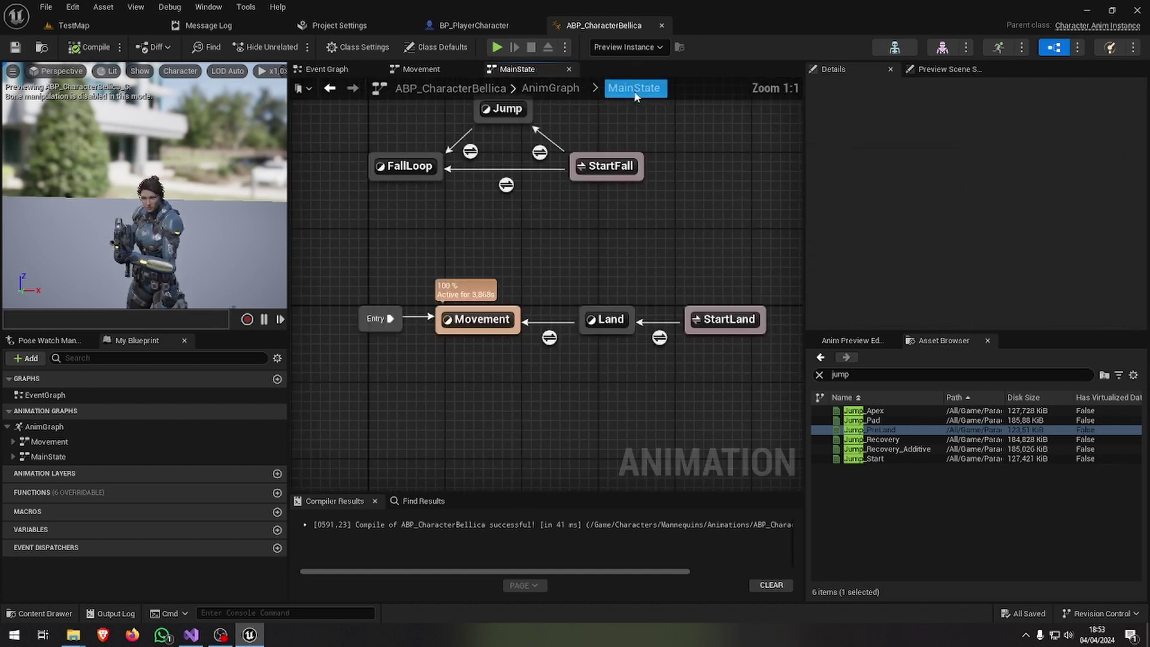
{"action": "double_click", "coordinate": [646, 390]}
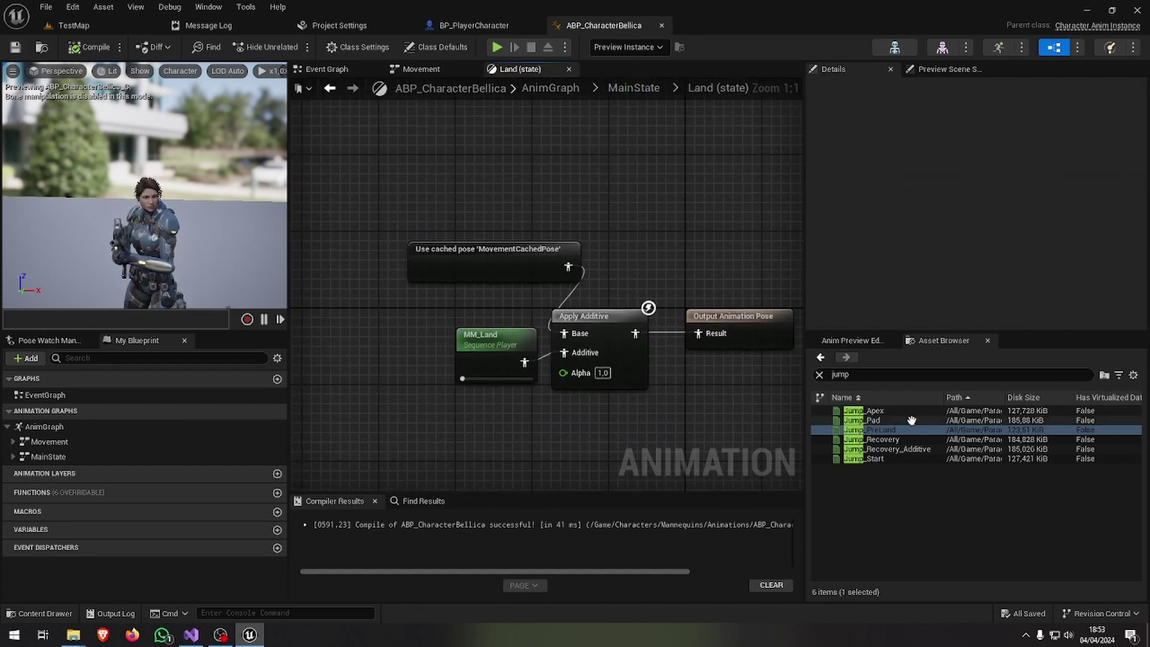
{"action": "right_click_drag", "start_coordinate": [677, 417], "coordinate": [683, 342]}
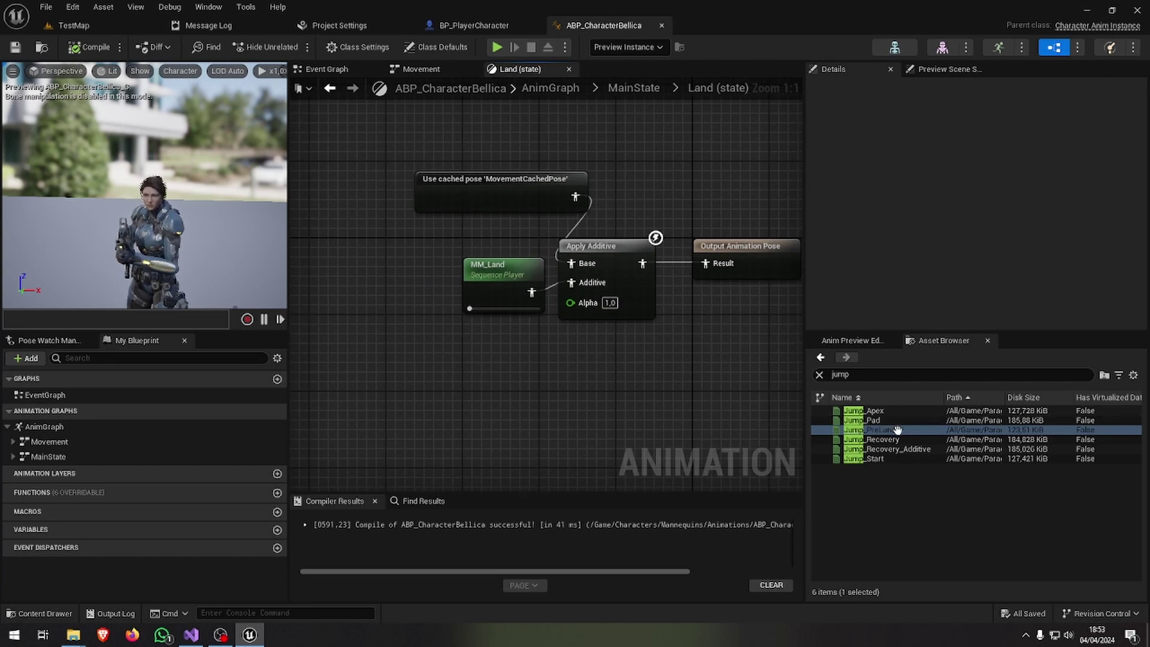
{"action": "left_click_drag", "start_coordinate": [887, 440], "coordinate": [471, 389]}
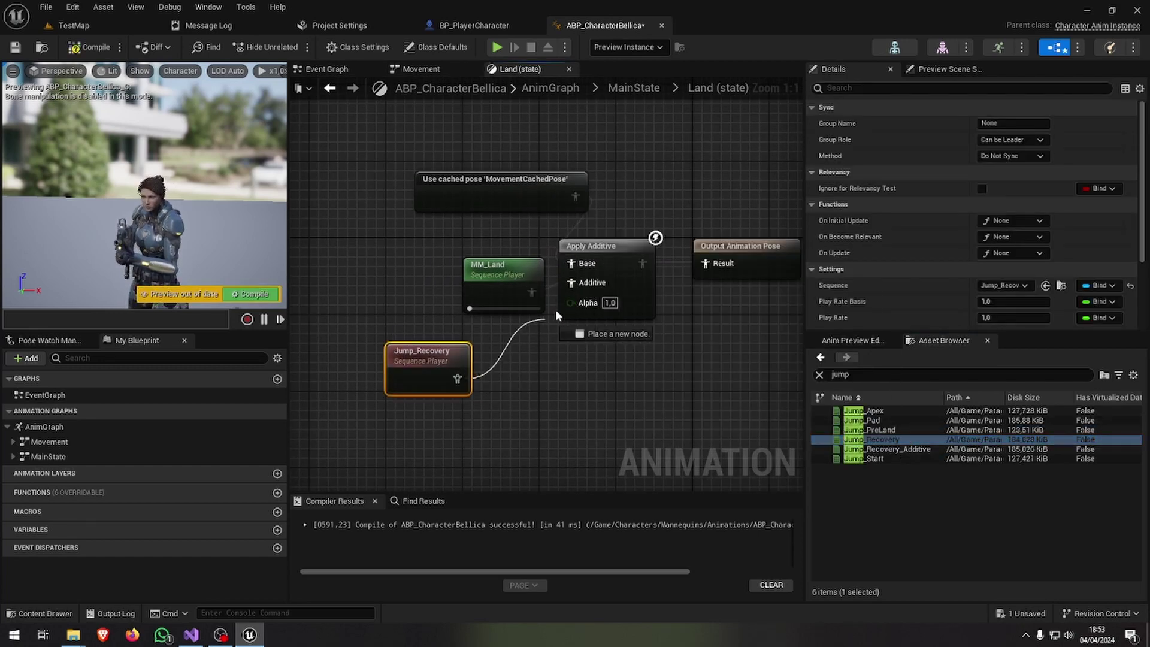
{"action": "left_click_drag", "start_coordinate": [556, 309], "coordinate": [582, 284]}
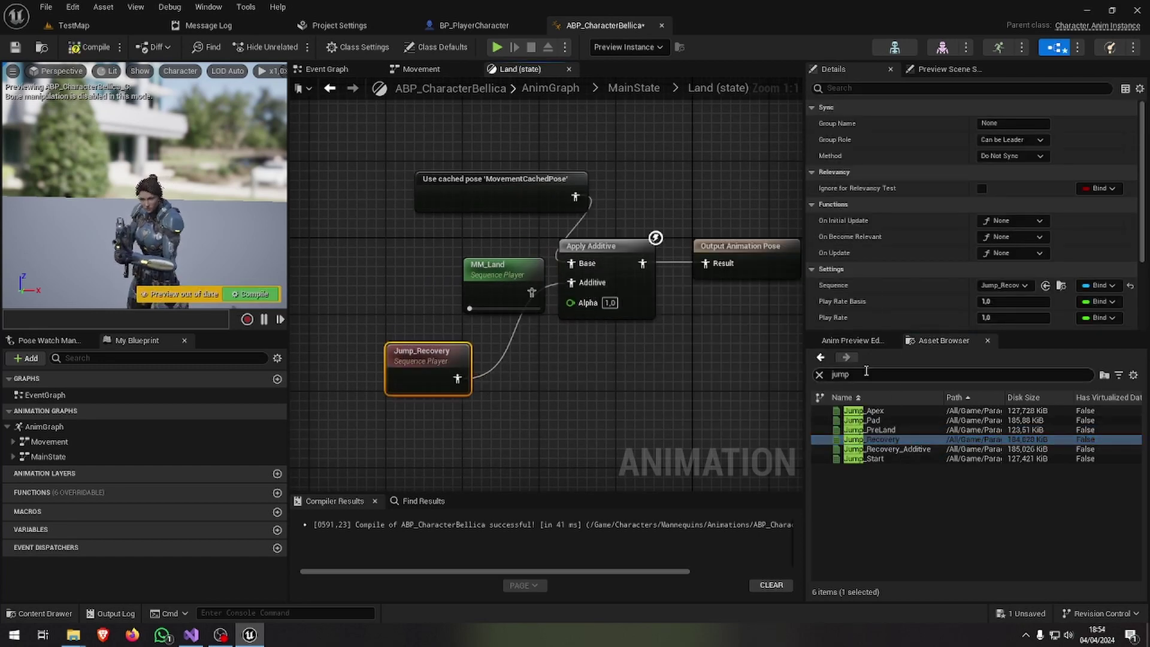
{"action": "left_click", "coordinate": [75, 48]}
{"action": "left_click", "coordinate": [74, 25]}
Start a Play In Editor session of TestMap to test the new jump animations.
{"action": "left_click", "coordinate": [301, 47]}
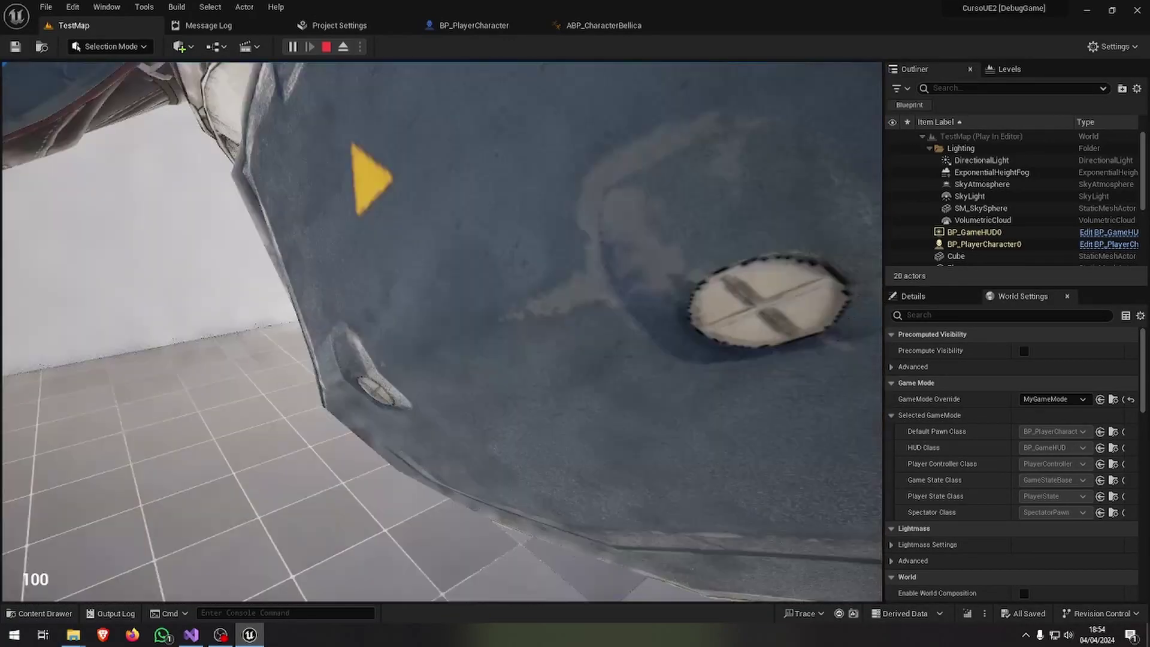
Stop the playtest, inspect the non-additive Jump_Recovery warning, and return to ABP_CharacterBellica.
{"action": "key", "text": "Escape"}
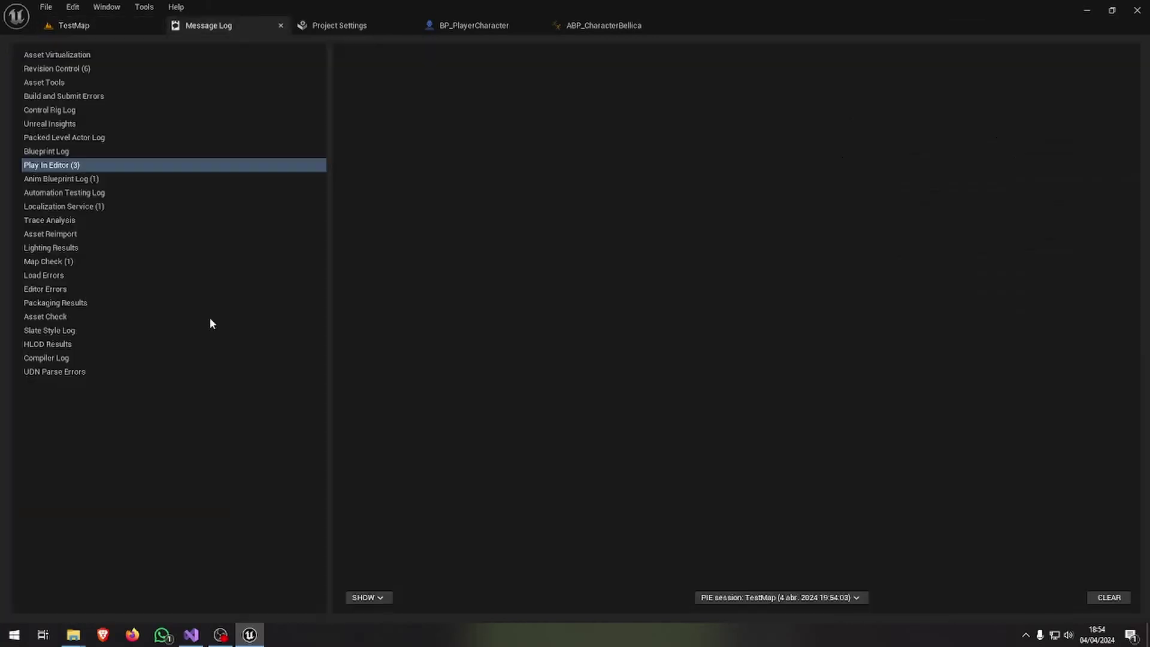
{"action": "left_click", "coordinate": [379, 86]}
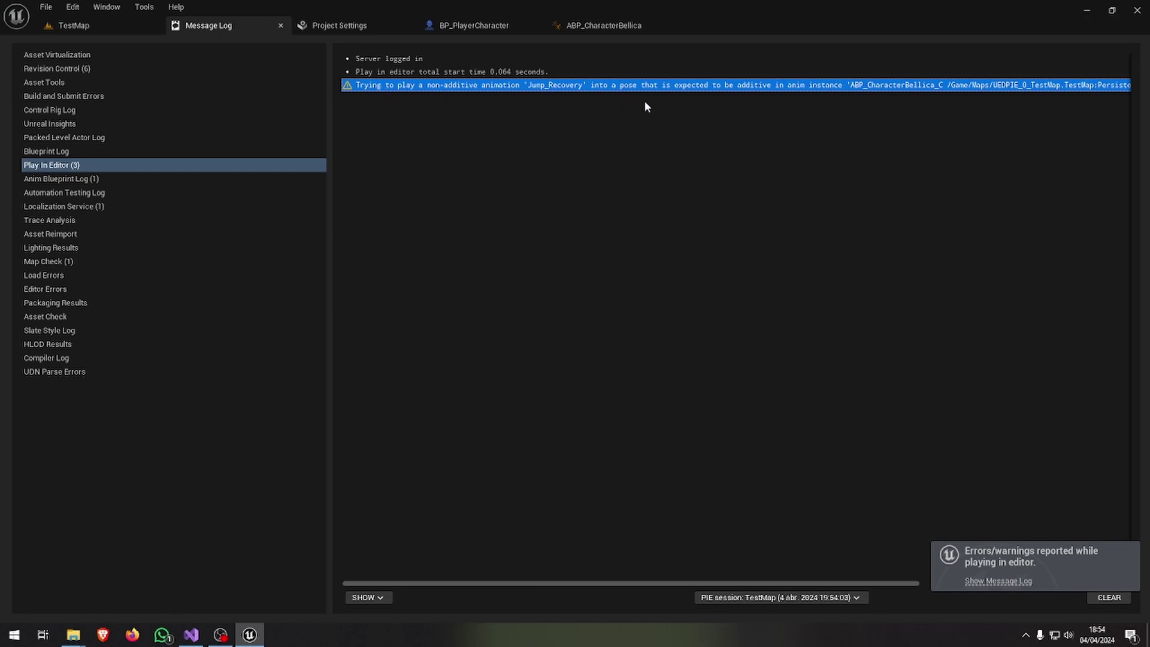
{"action": "left_click", "coordinate": [608, 33]}
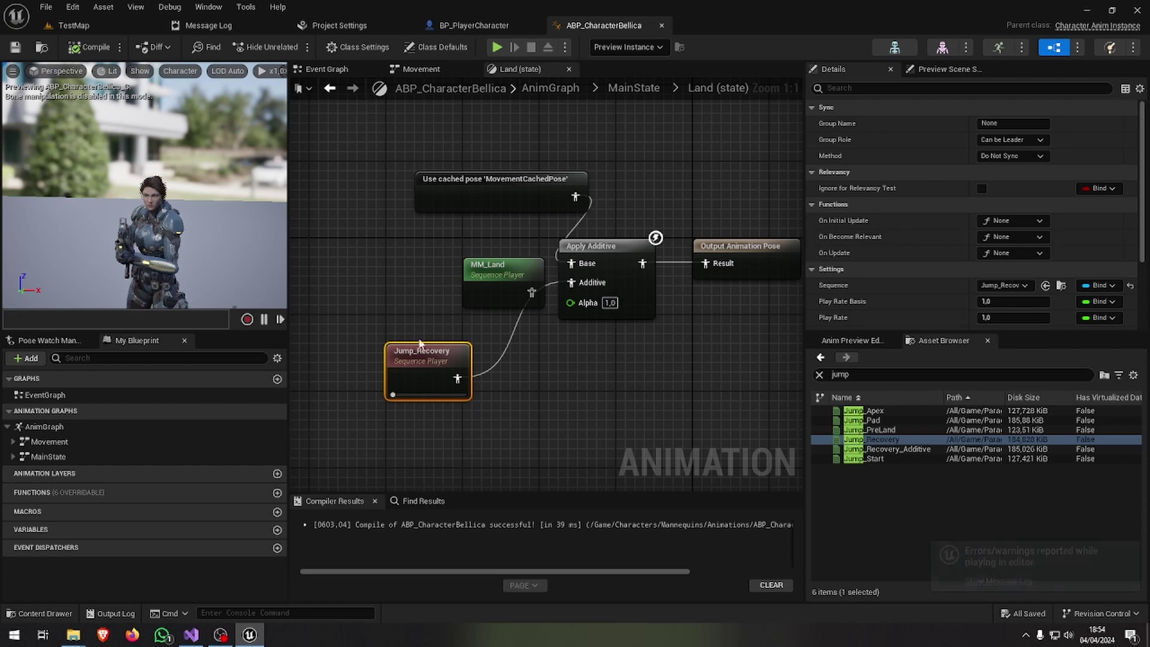
Set Jump_Recovery's Additive Anim Type to Local Space.
{"action": "double_click", "coordinate": [418, 376]}
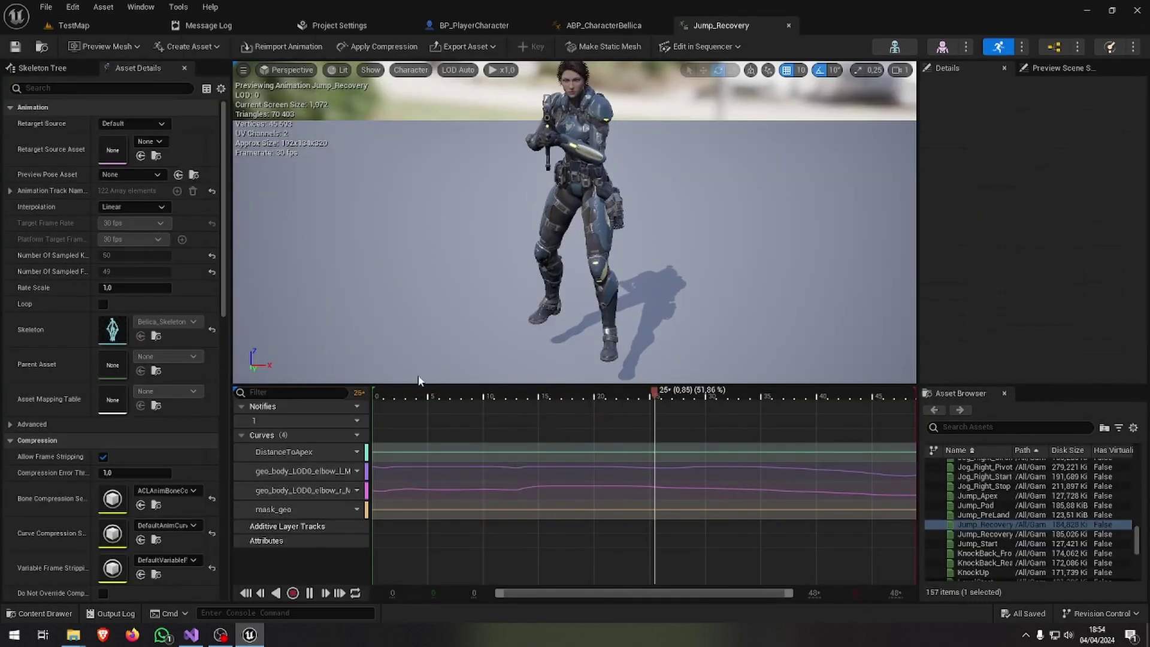
{"action": "scroll", "coordinate": [90, 297], "scroll_direction": "down", "scroll_amount": 5}
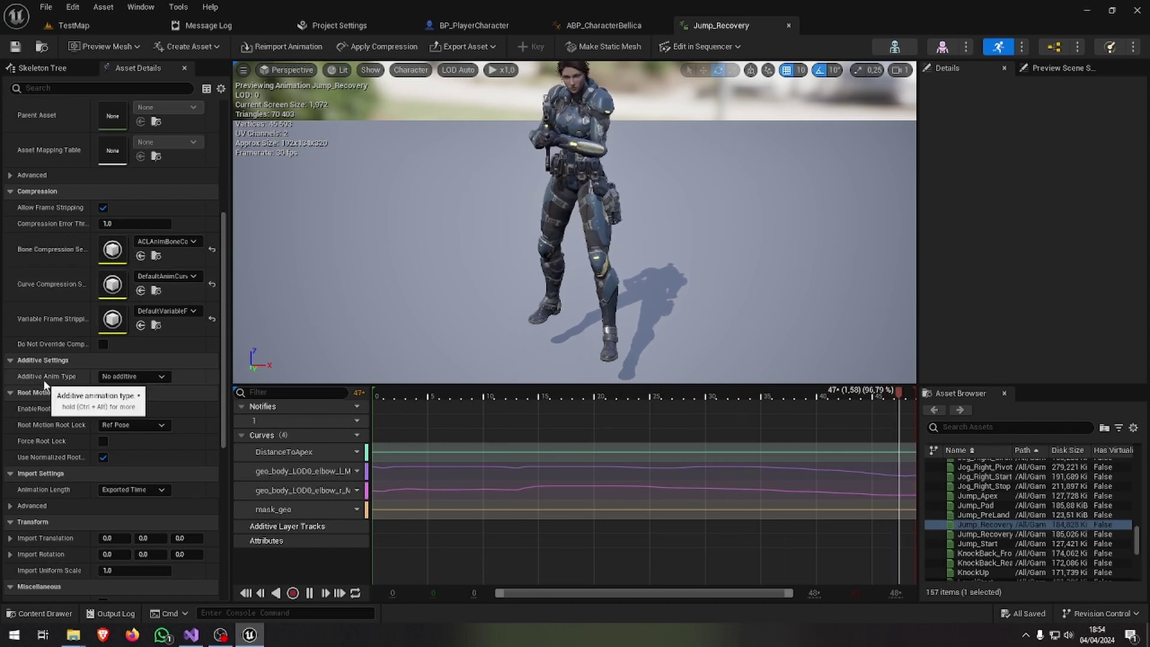
{"action": "left_click", "coordinate": [139, 376]}
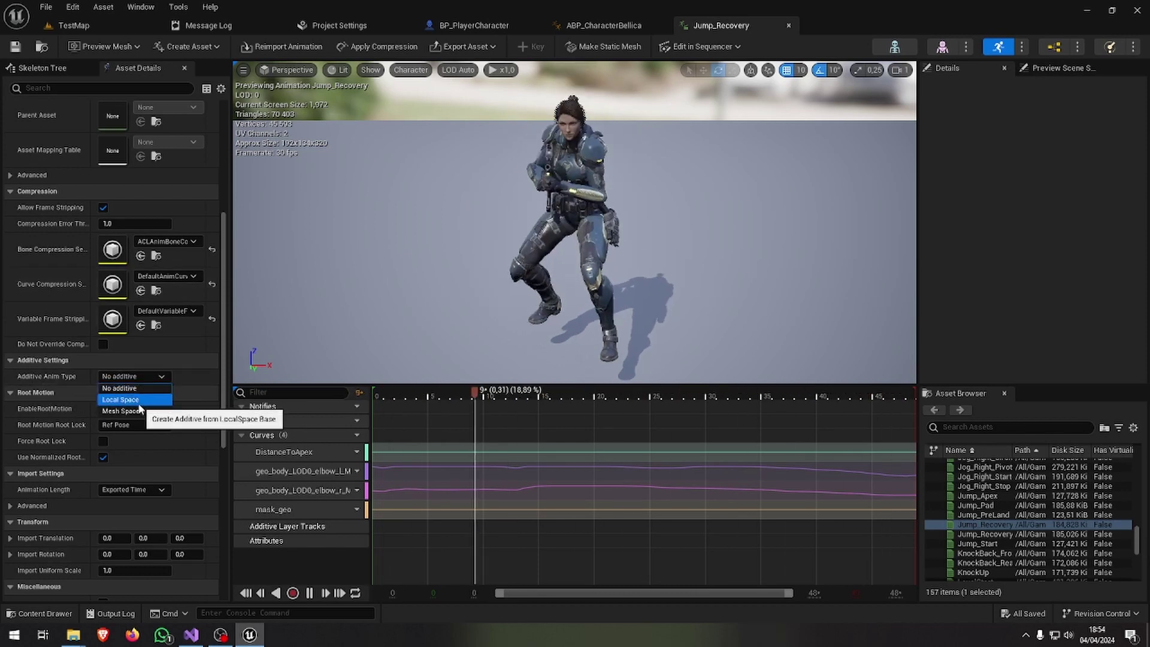
{"action": "left_click", "coordinate": [135, 400]}
Save Jump_Recovery and start a playtest of TestMap.
{"action": "key", "text": "ctrl+s"}
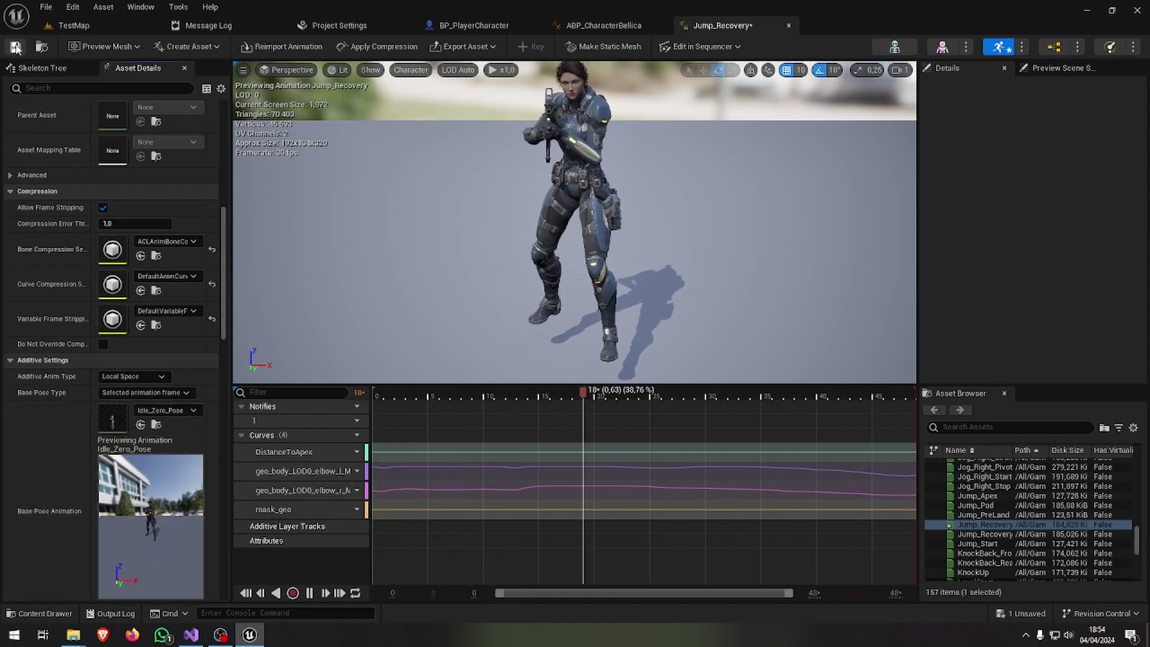
{"action": "left_click", "coordinate": [74, 25]}
{"action": "left_click", "coordinate": [292, 47]}
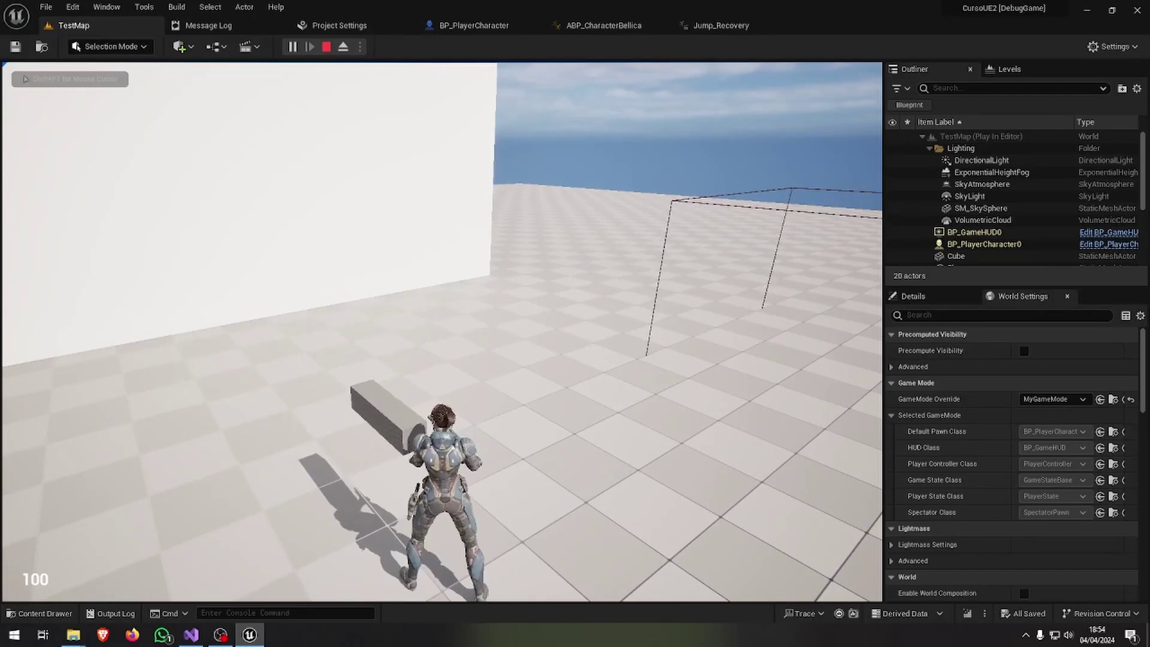
Stop the playtest and open Jump_PreLand from ABP_CharacterBellica's FallLoop state.
{"action": "key", "text": "Escape"}
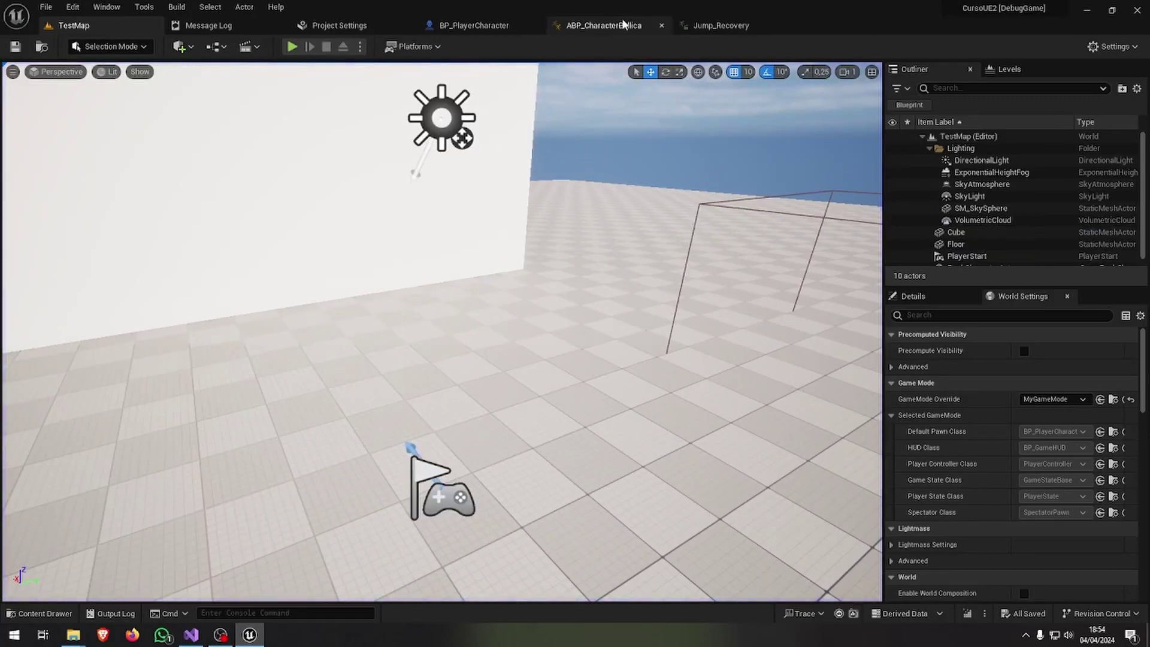
{"action": "left_click", "coordinate": [623, 24]}
{"action": "left_click", "coordinate": [658, 88]}
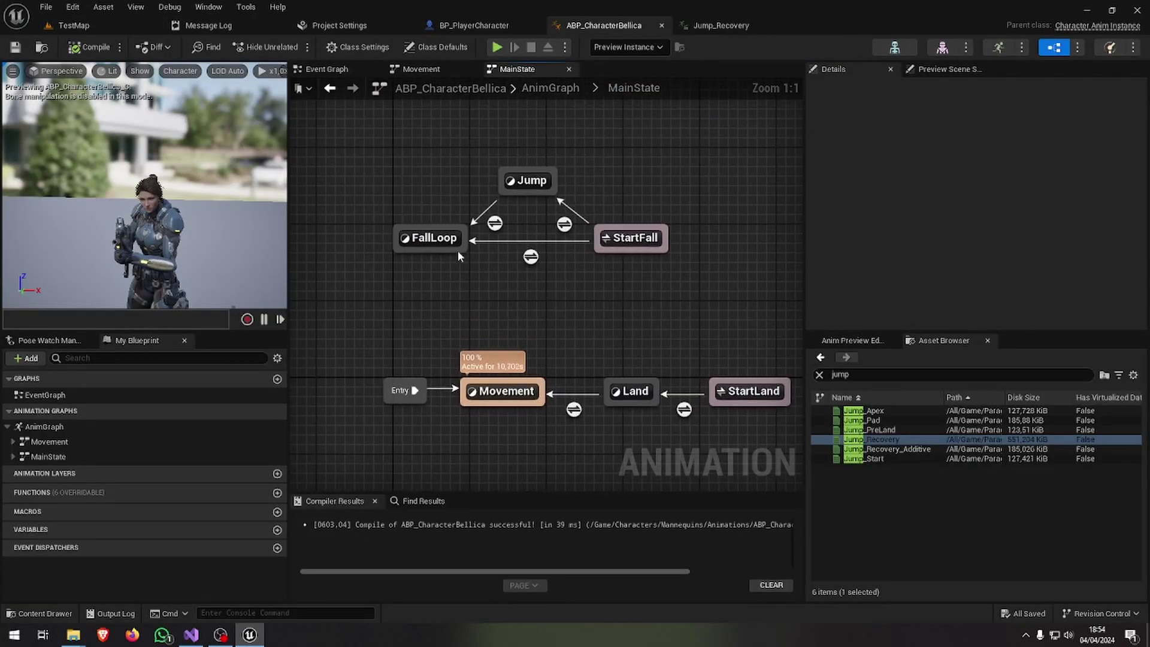
{"action": "double_click", "coordinate": [457, 246]}
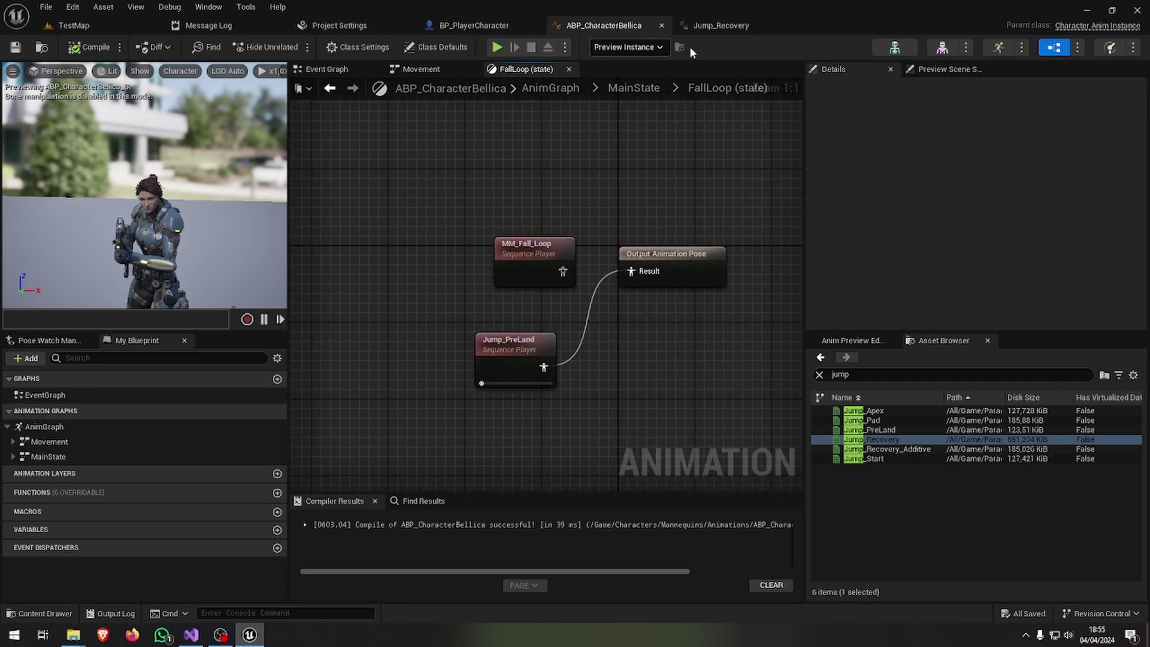
{"action": "double_click", "coordinate": [511, 336]}
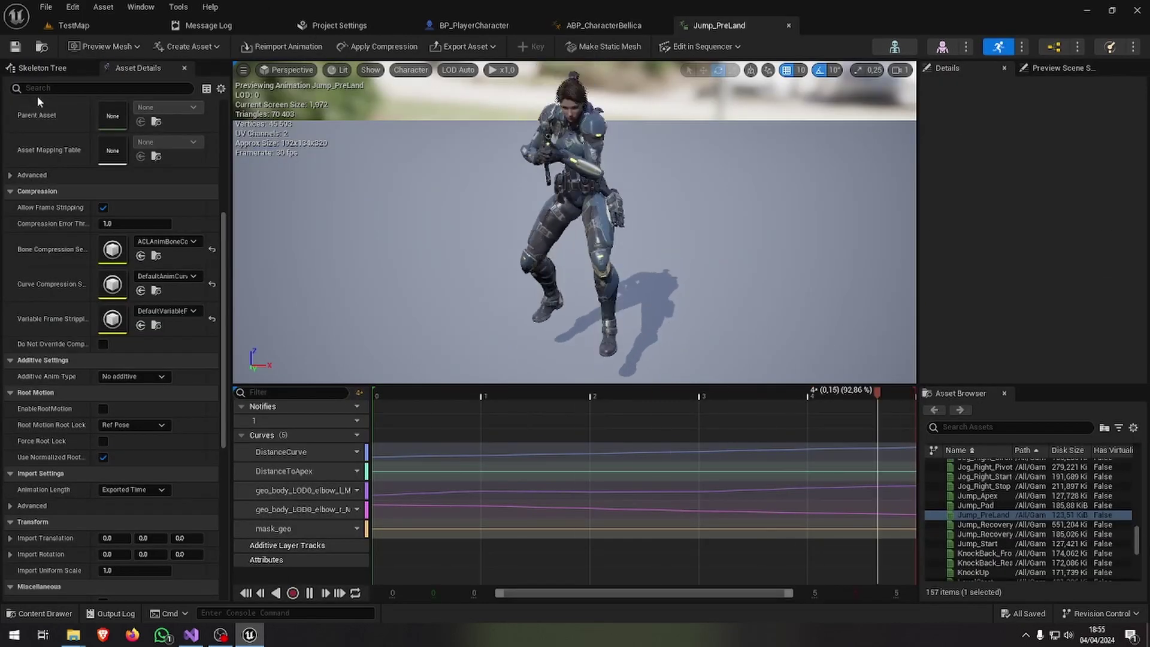
Enable Loop on the Jump_PreLand animation asset and save it.
{"action": "type", "text": "loop"}
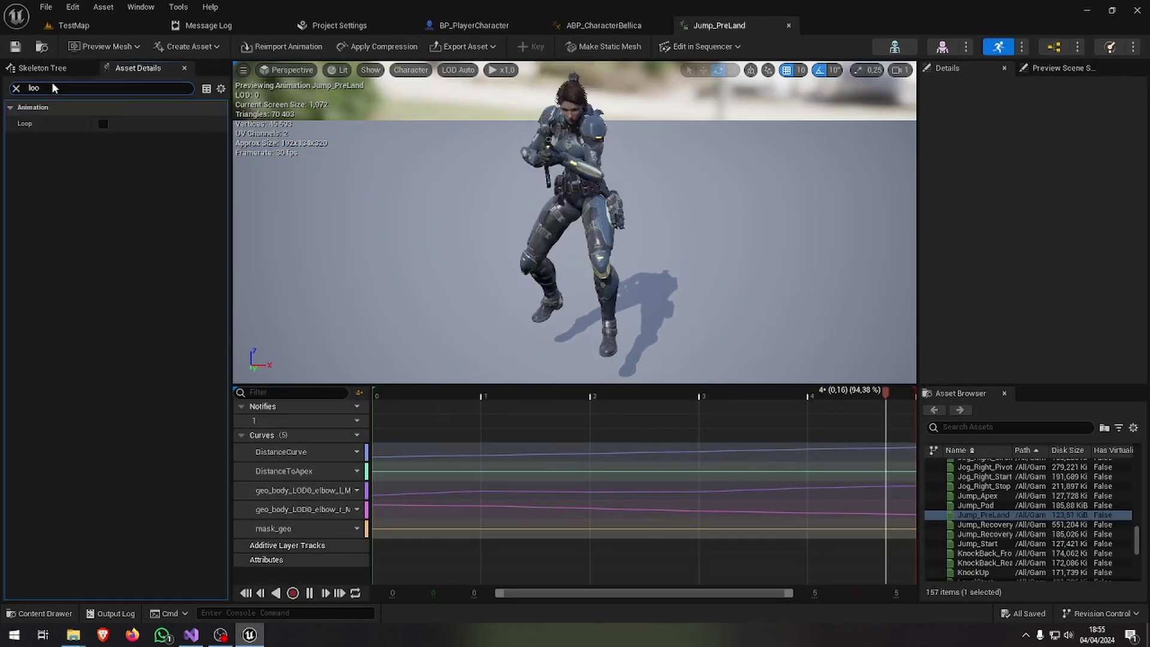
{"action": "left_click", "coordinate": [103, 124]}
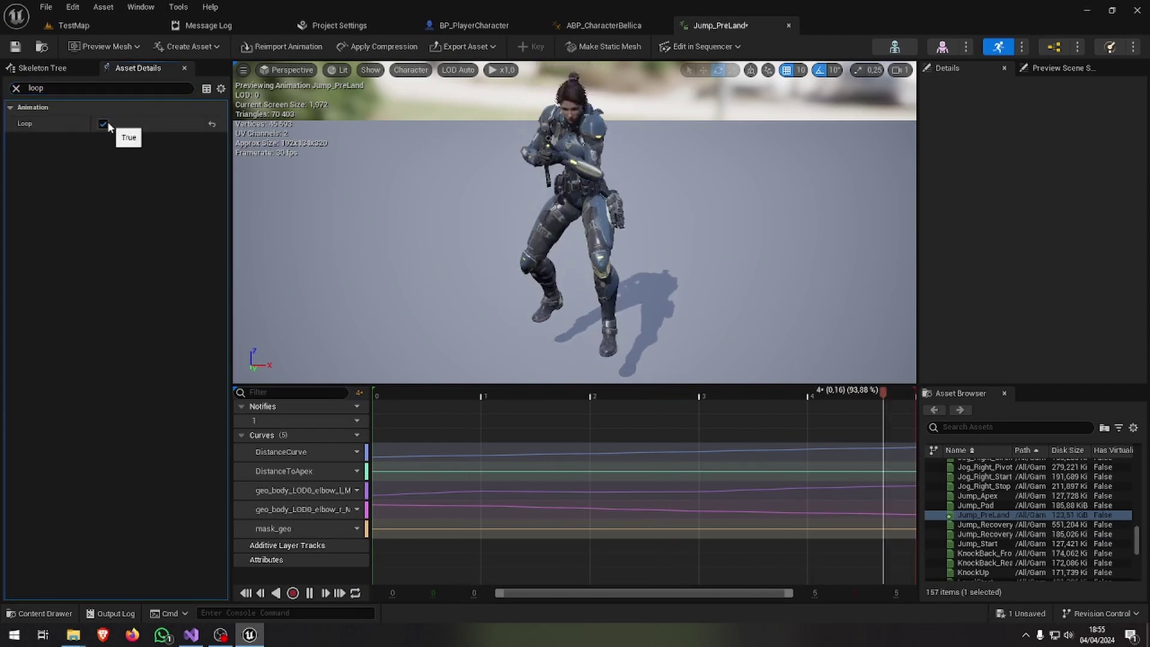
{"action": "key", "text": "ctrl+s"}
Playtest TestMap with the looping Jump_PreLand, then return to ABP_CharacterBellica.
{"action": "left_click", "coordinate": [70, 27]}
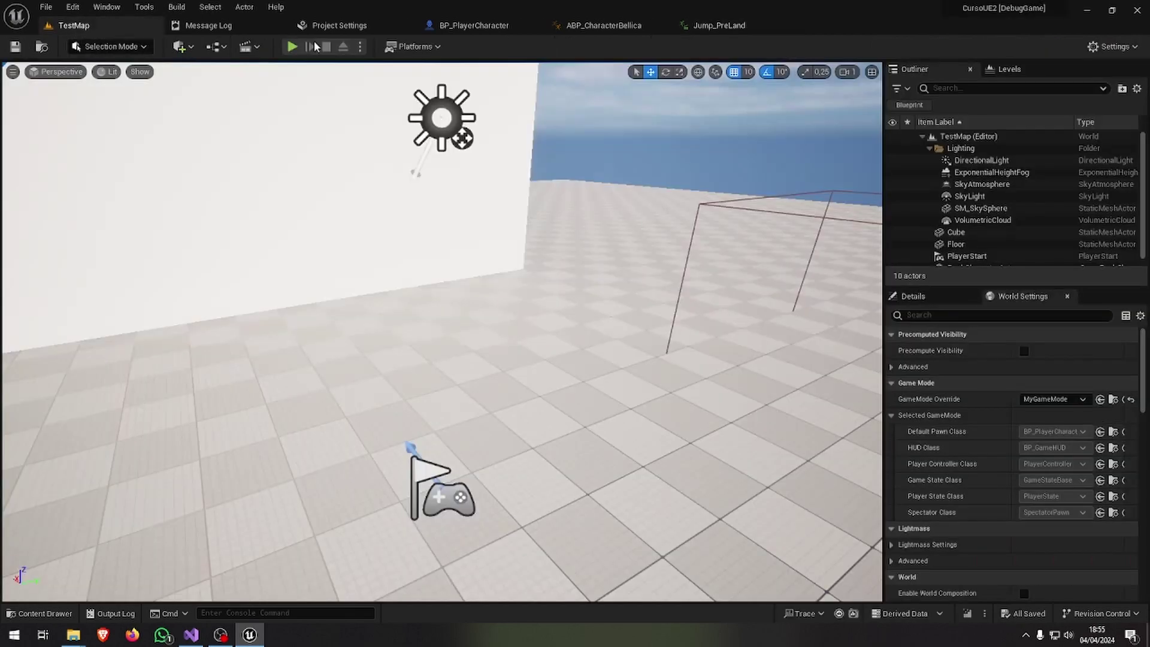
{"action": "left_click", "coordinate": [292, 47]}
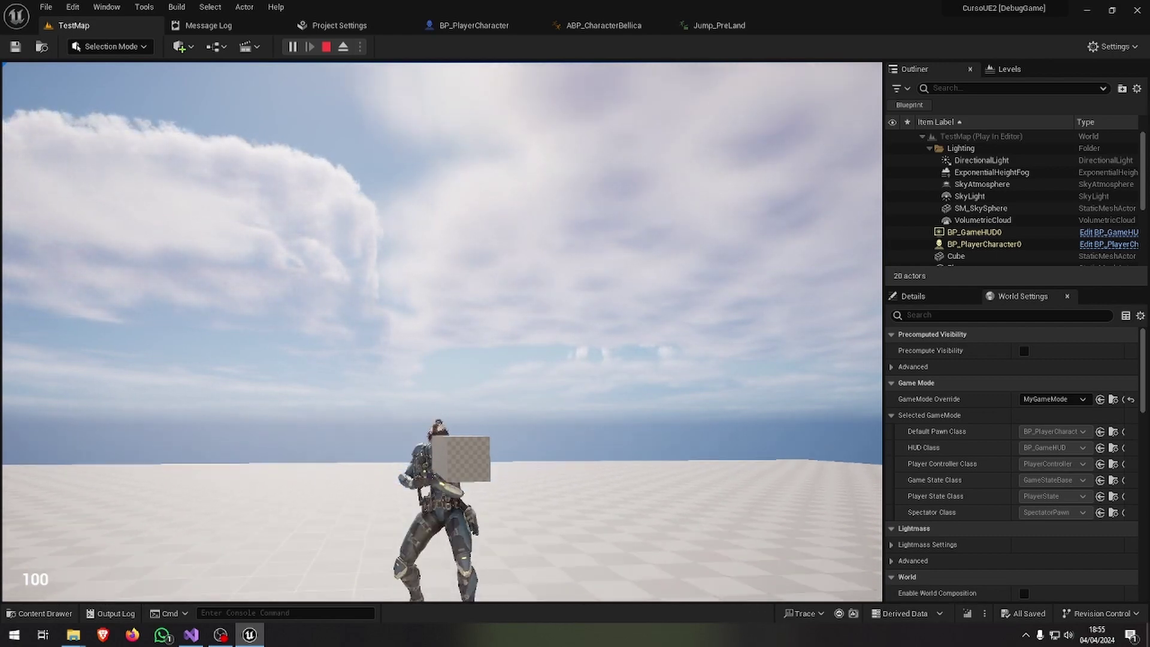
{"action": "key", "text": "Escape"}
{"action": "left_click", "coordinate": [689, 29]}
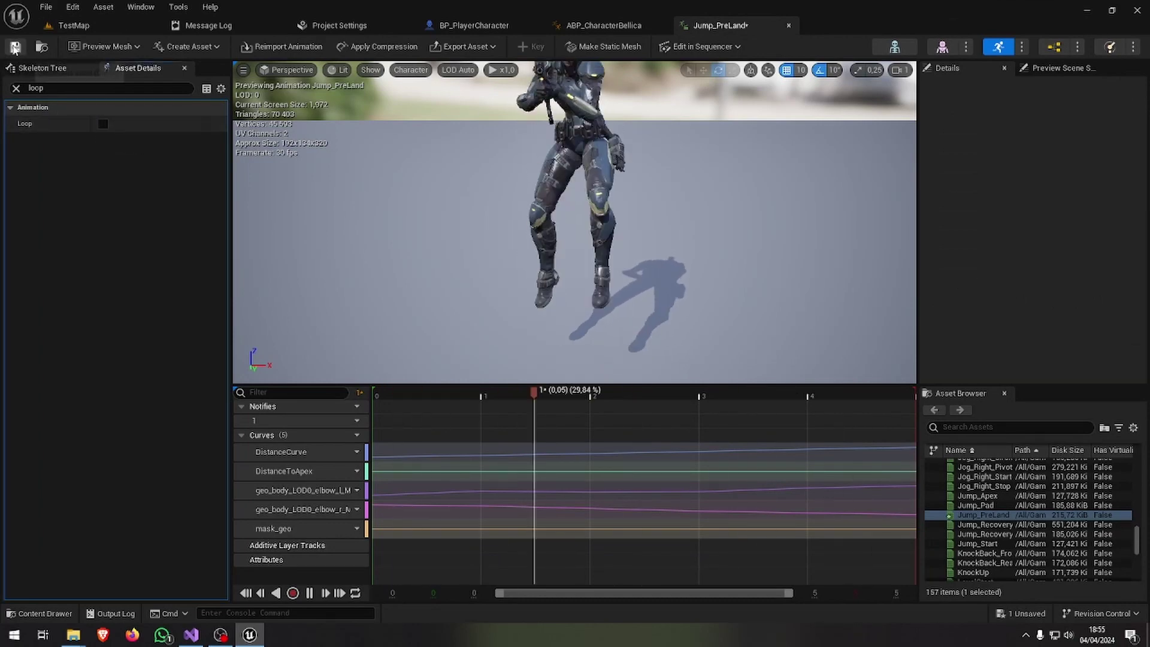
{"action": "left_click", "coordinate": [617, 27]}
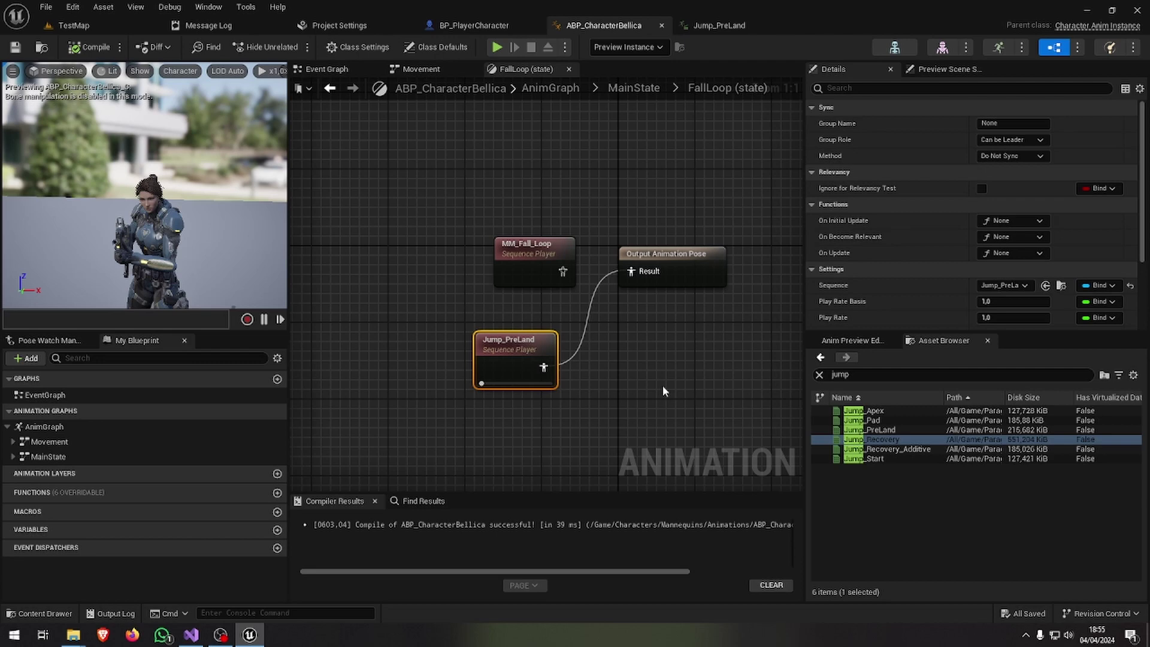
Turn on Loop Animation for the FallLoop state's Jump_PreLand player.
{"action": "left_click", "coordinate": [910, 430]}
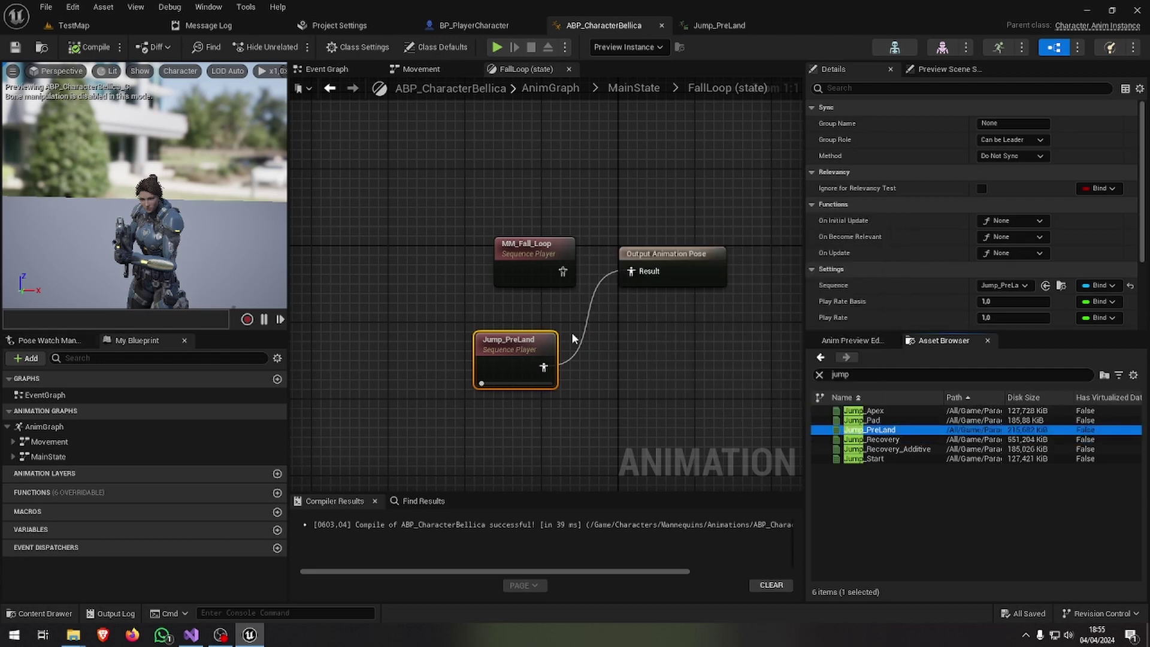
{"action": "left_click", "coordinate": [856, 89]}
{"action": "type", "text": "lo"}
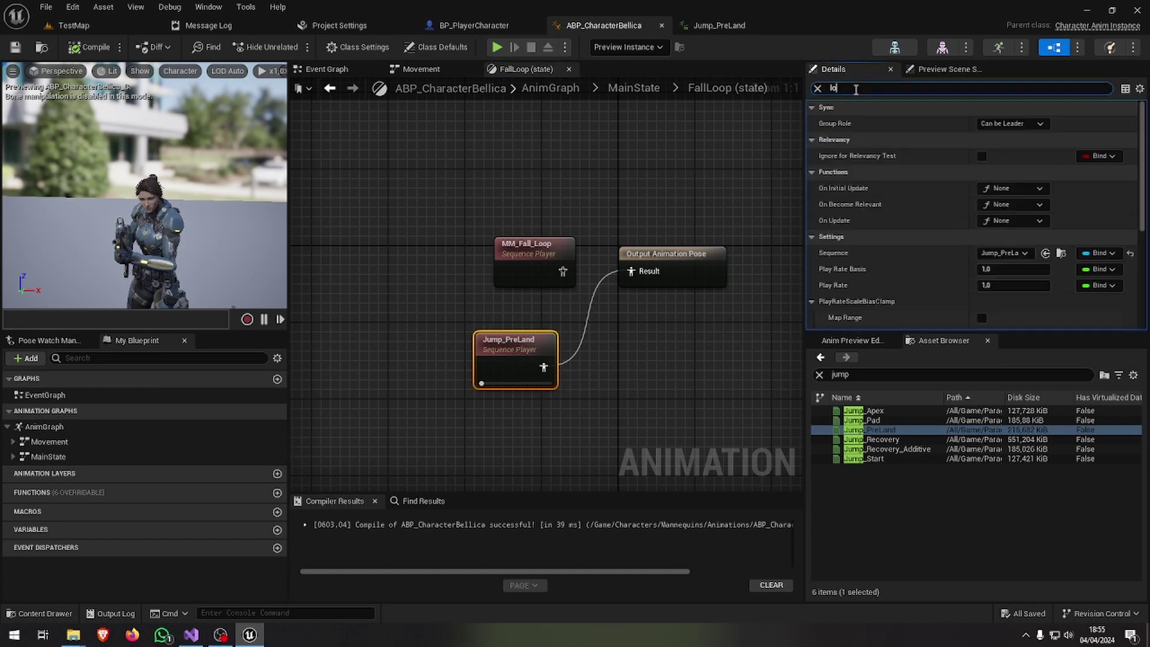
{"action": "type", "text": "o"}
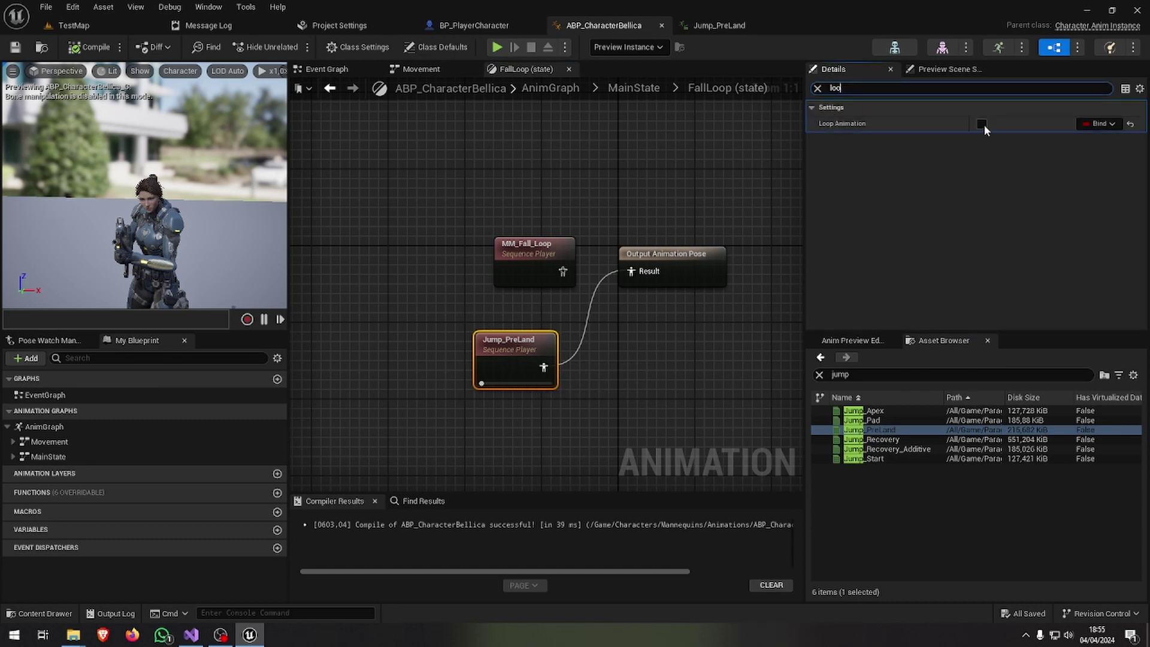
{"action": "left_click", "coordinate": [276, 297]}
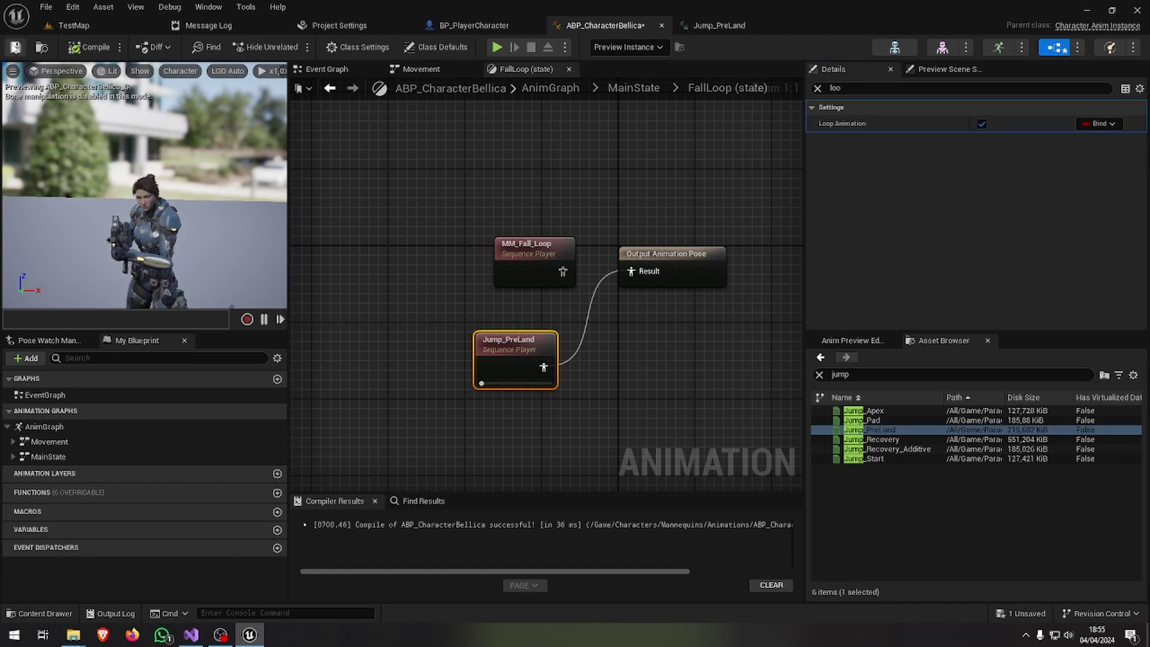
Playtest the test level with the looping Jump_PreLand player.
{"action": "left_click", "coordinate": [72, 26]}
{"action": "key", "text": "alt+p"}
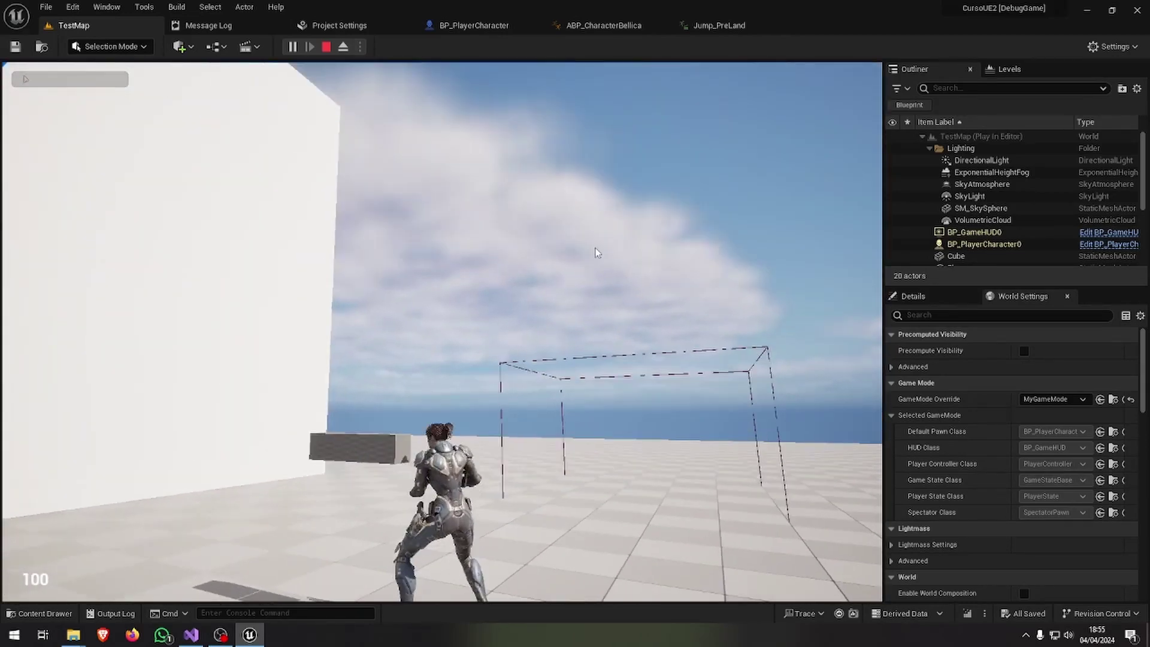
{"action": "key", "text": "Escape"}
Disable Loop Animation on Jump_PreLand, recompile, and go back to MainState.
{"action": "left_click", "coordinate": [611, 24]}
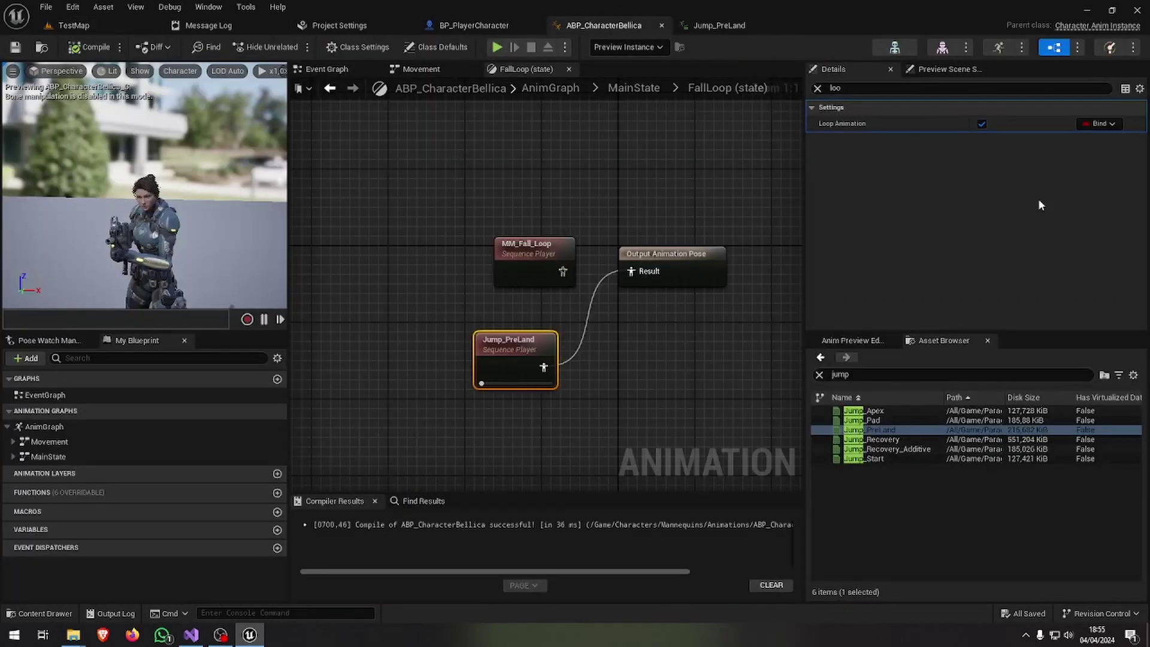
{"action": "left_click", "coordinate": [982, 124]}
{"action": "left_click", "coordinate": [251, 294]}
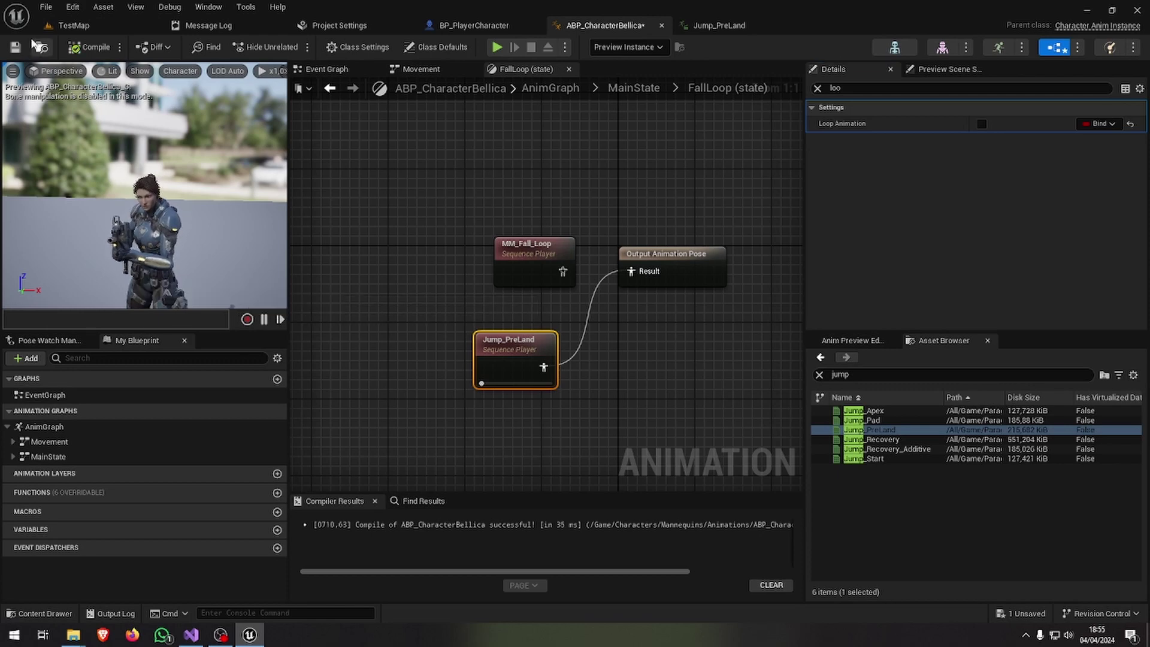
{"action": "left_click", "coordinate": [630, 90]}
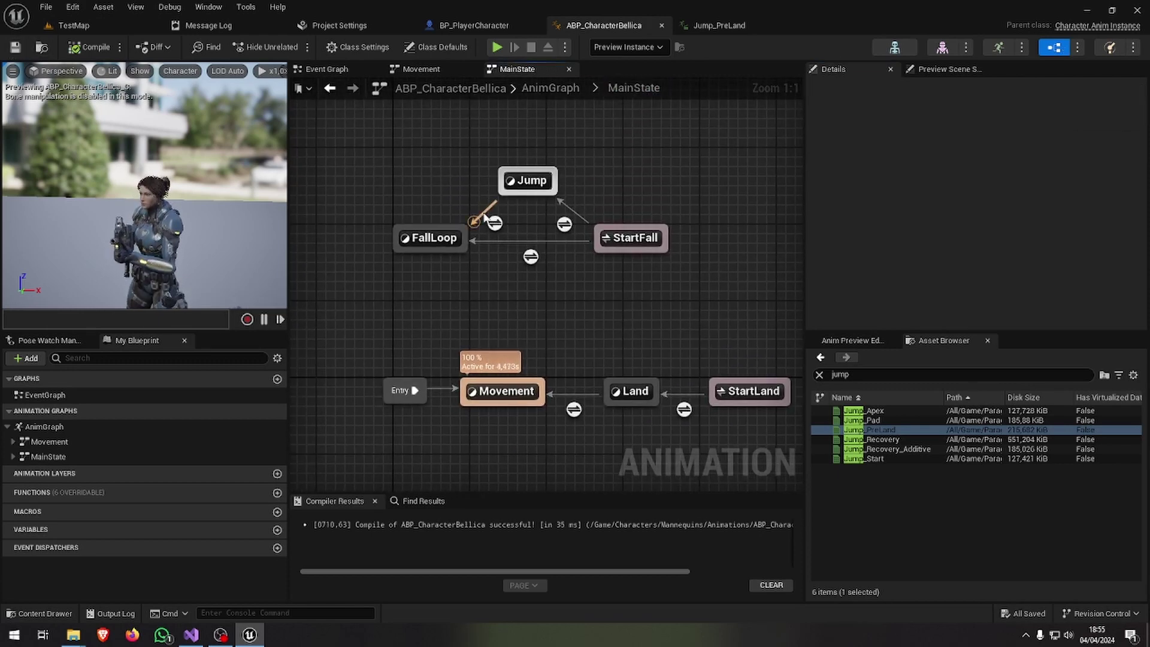
Set the Jump-to-FallLoop transition's blend duration to 0.1 and recompile.
{"action": "left_click", "coordinate": [495, 224]}
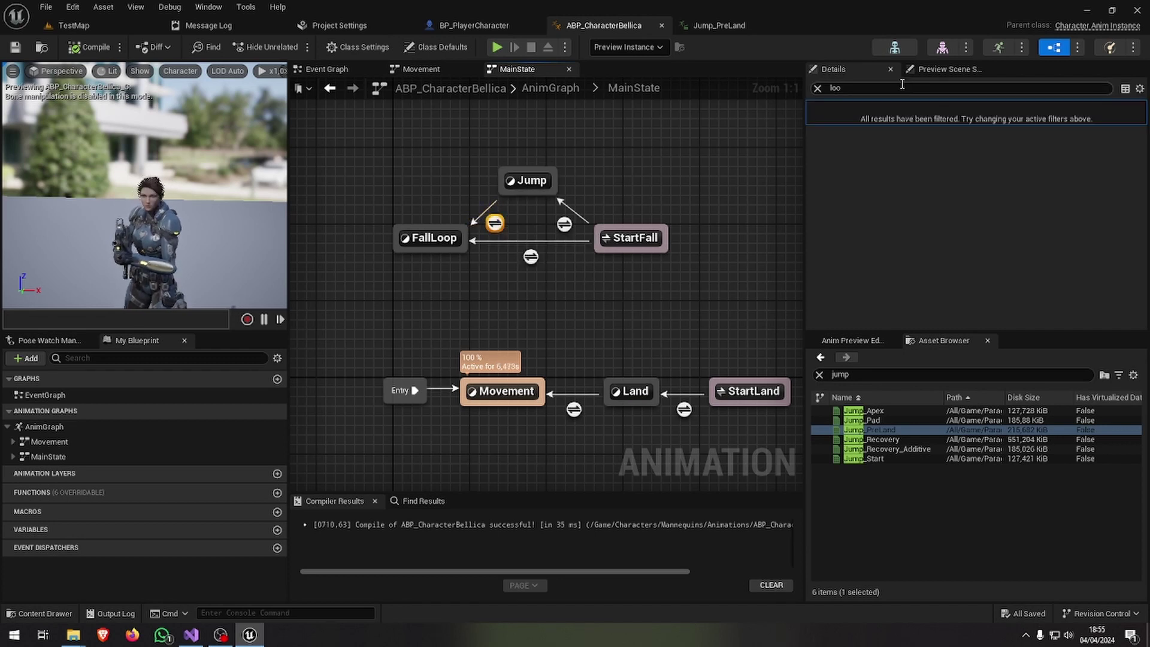
{"action": "left_click", "coordinate": [816, 89]}
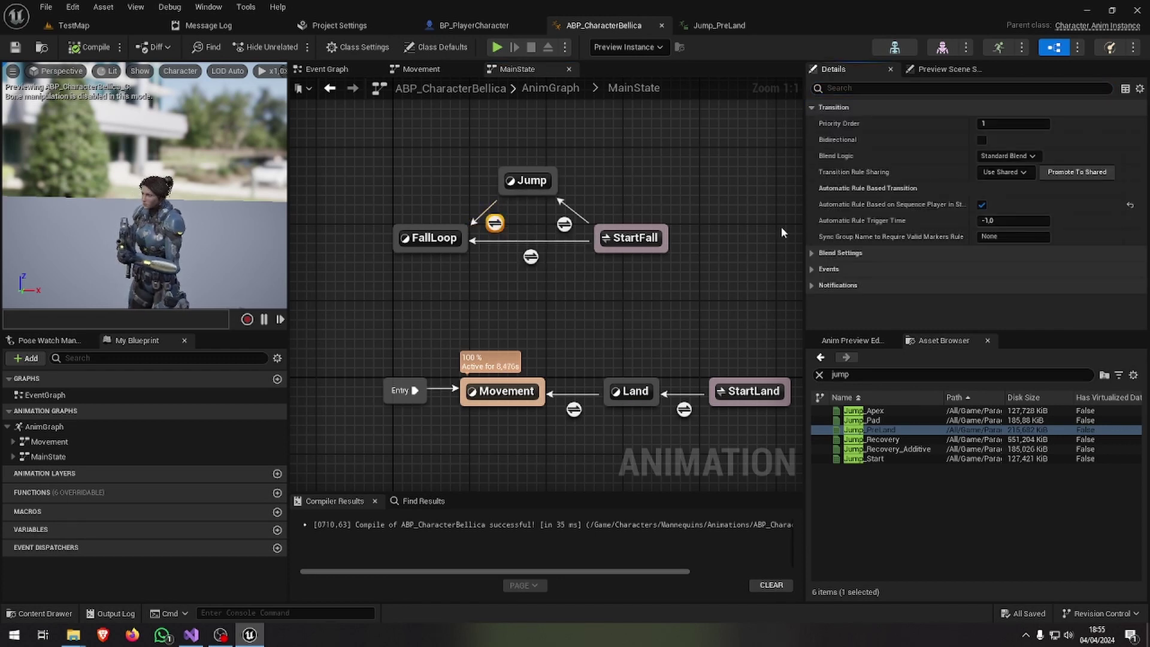
{"action": "left_click", "coordinate": [813, 252]}
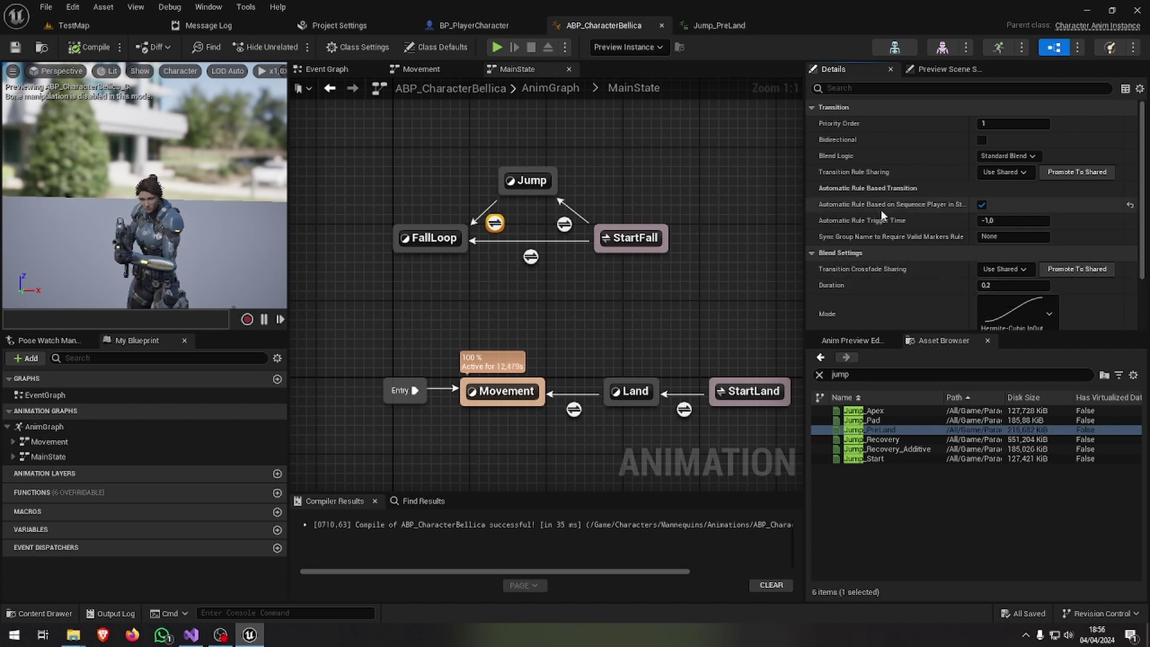
{"action": "scroll", "coordinate": [875, 196], "scroll_direction": "down", "scroll_amount": 1}
{"action": "scroll", "coordinate": [875, 197], "scroll_direction": "down", "scroll_amount": 2}
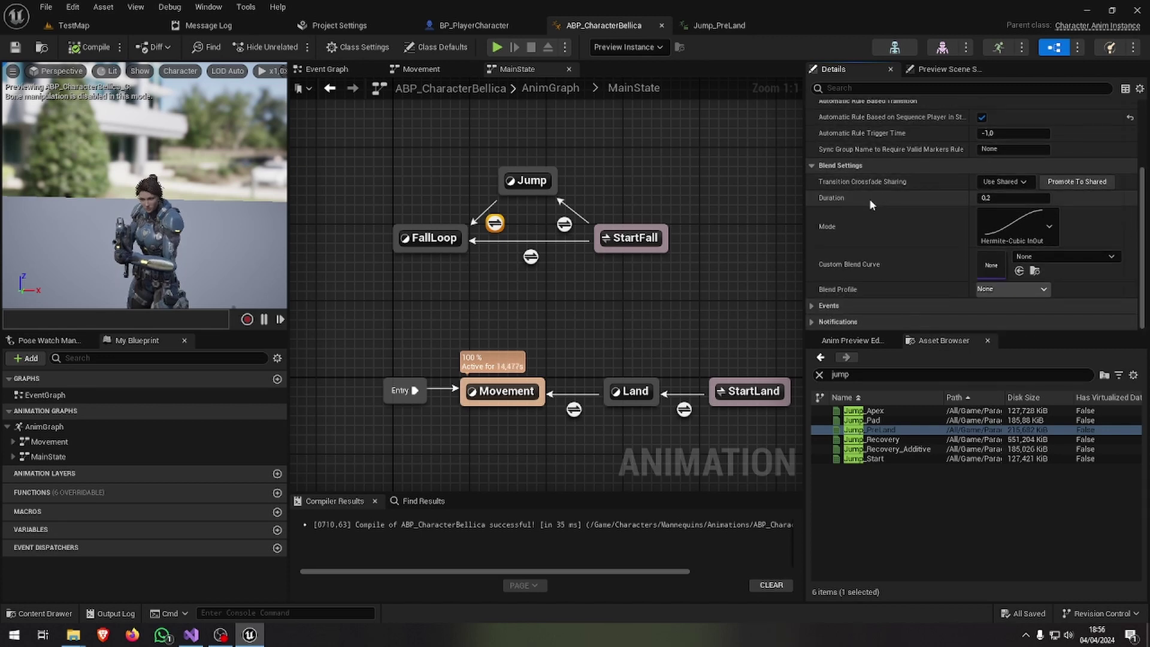
{"action": "left_click", "coordinate": [811, 307]}
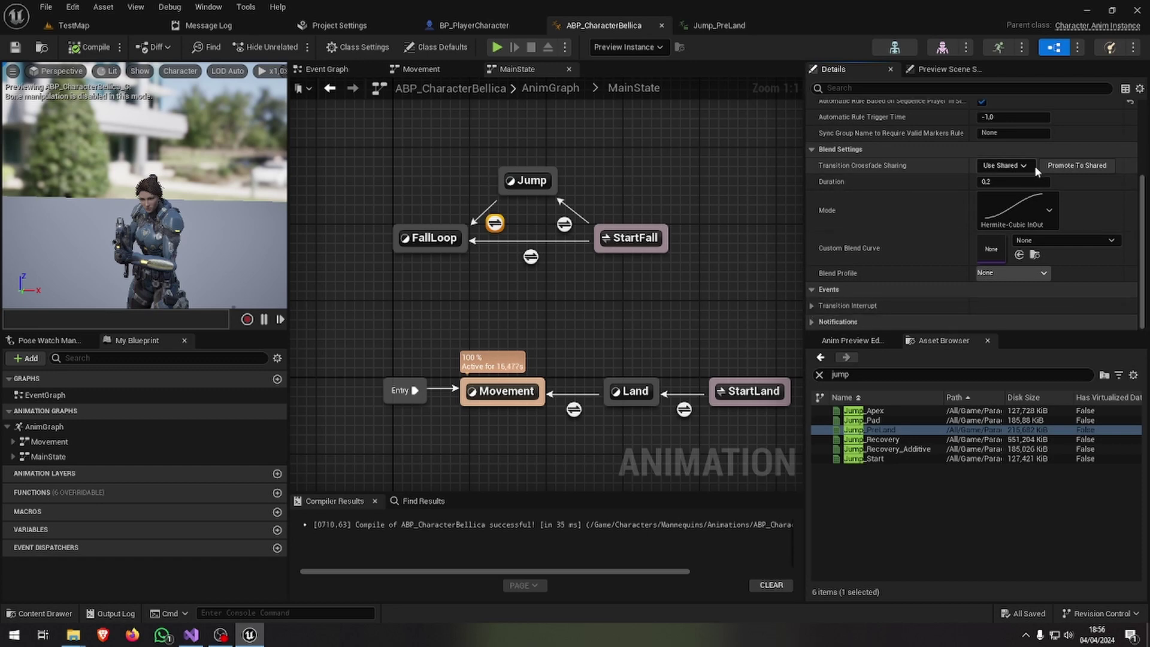
{"action": "left_click", "coordinate": [993, 183]}
{"action": "type", "text": "0.1"}
{"action": "key", "text": "Return"}
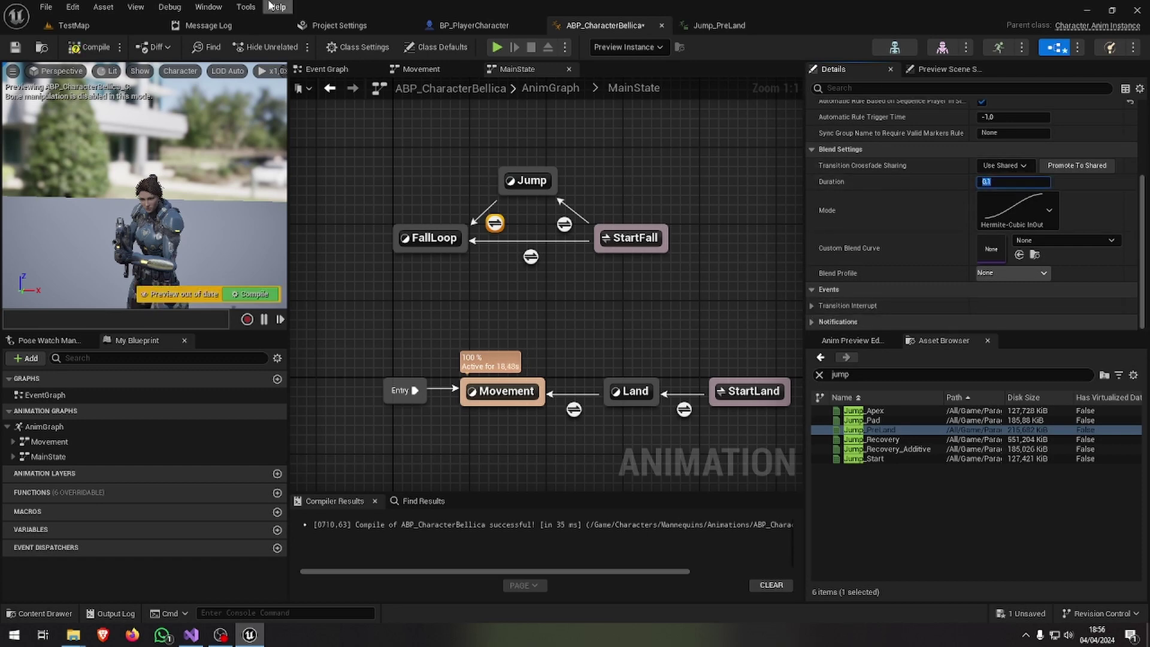
{"action": "left_click", "coordinate": [255, 294]}
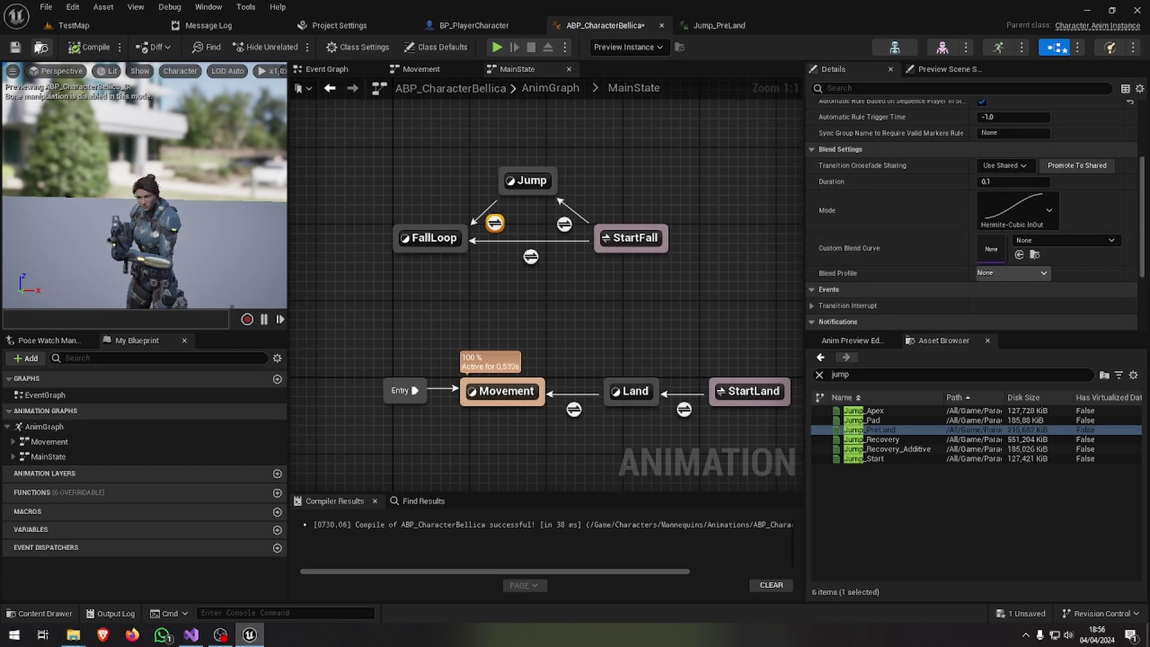
Playtest a jump in TestMap, then return to the animation blueprint.
{"action": "left_click", "coordinate": [74, 26]}
{"action": "left_click", "coordinate": [292, 47]}
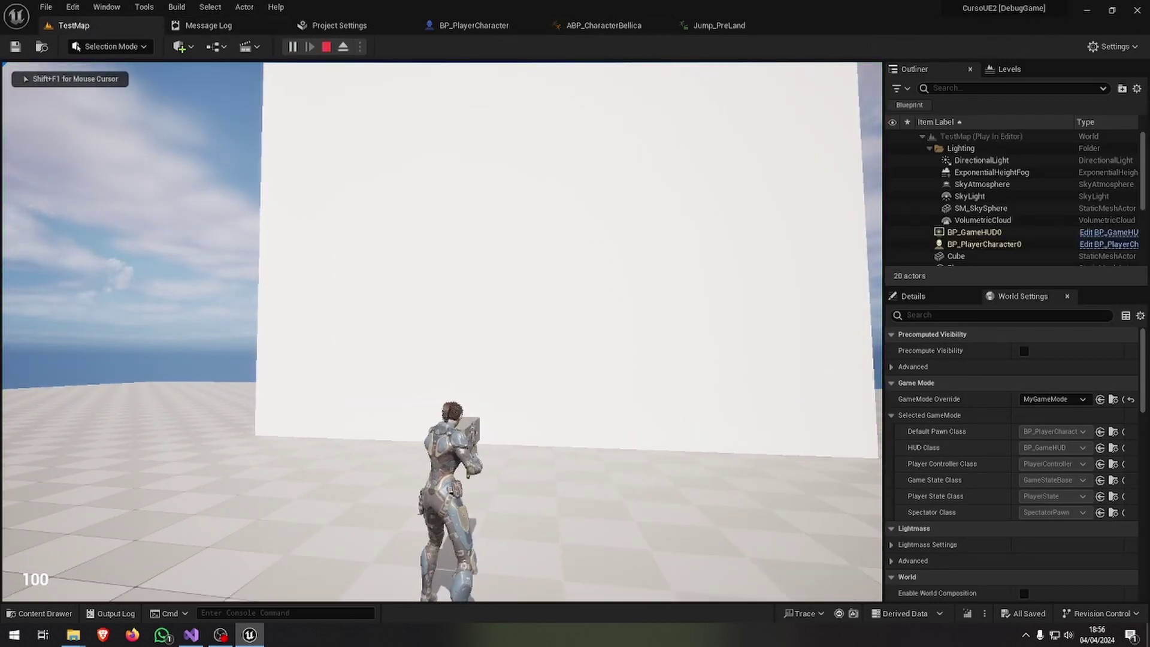
{"action": "key", "text": "space"}
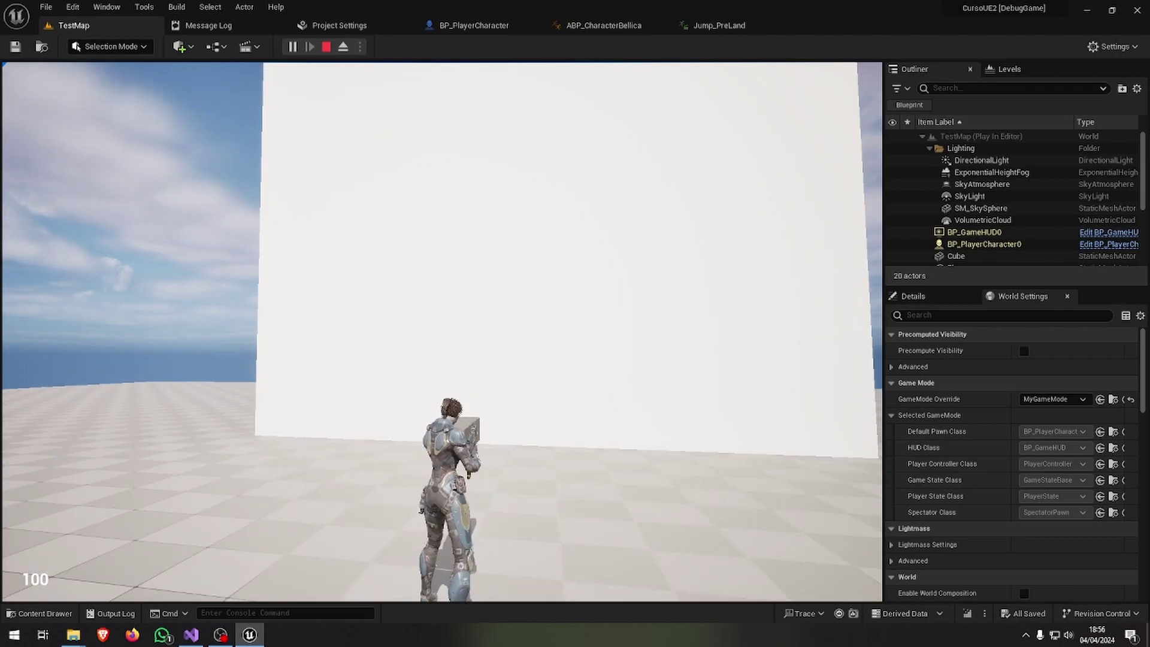
{"action": "key", "text": "Escape"}
{"action": "left_click", "coordinate": [598, 26]}
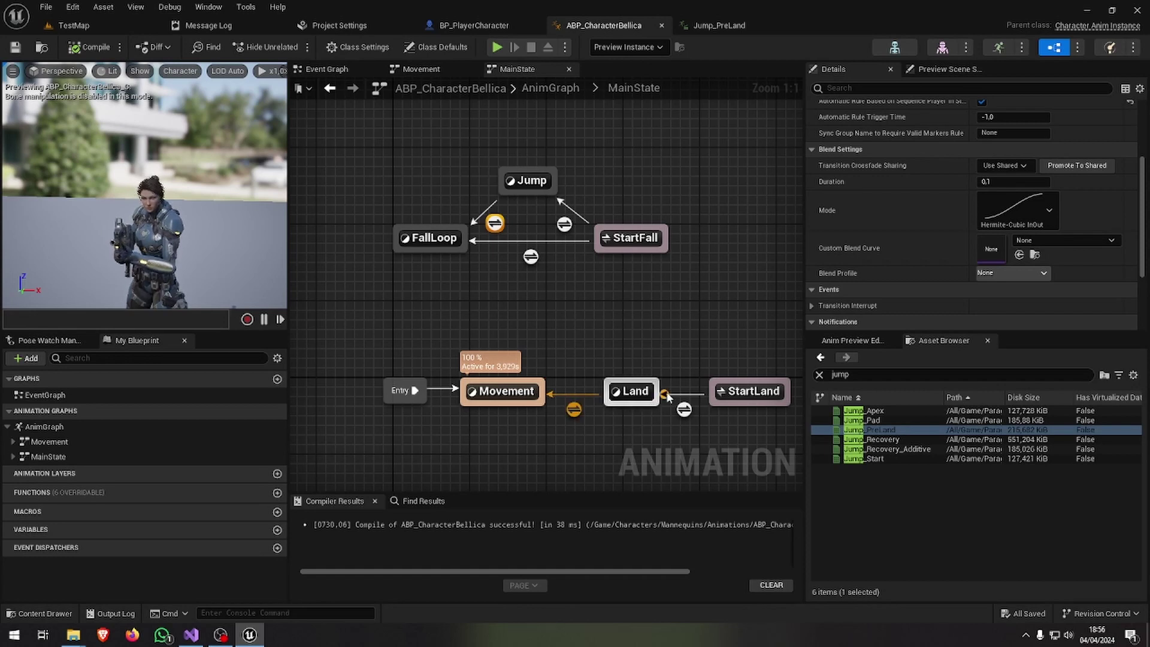
Shorten the StartLand-to-Land transition's blend duration and recompile.
{"action": "left_click", "coordinate": [685, 409]}
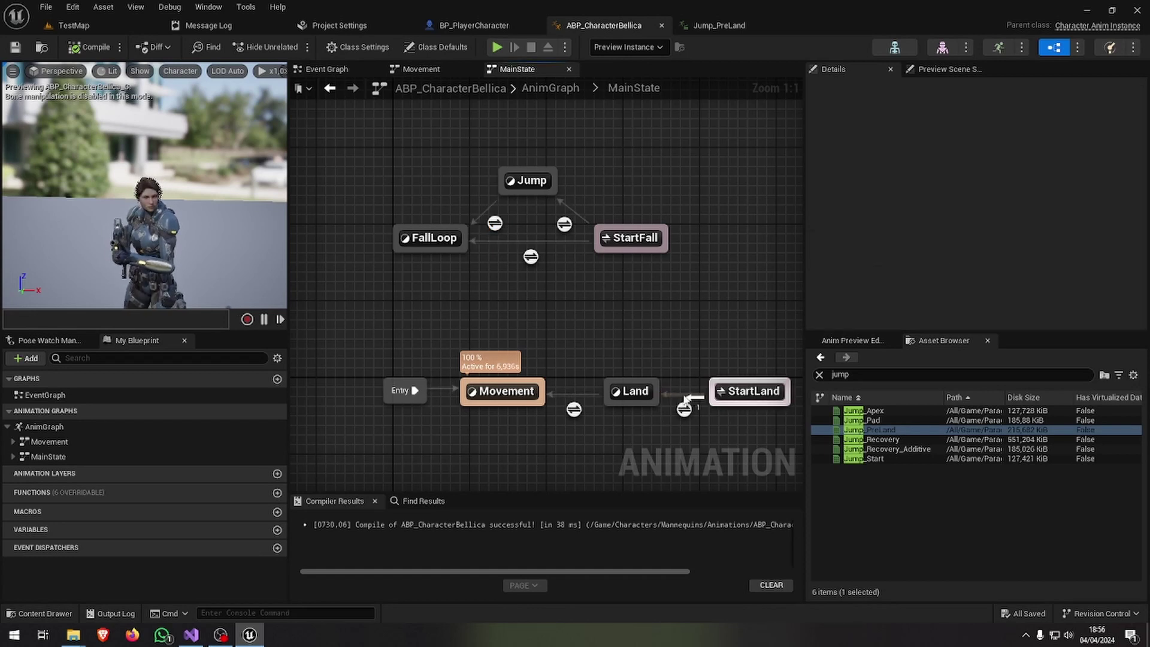
{"action": "left_click", "coordinate": [688, 411]}
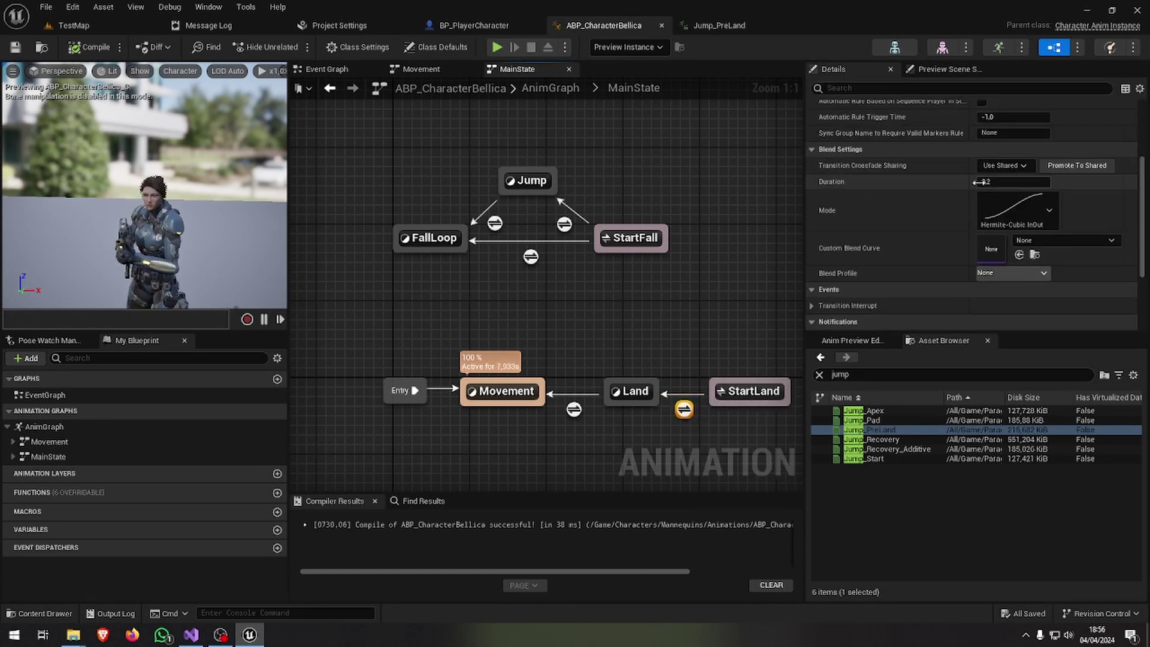
{"action": "scroll", "coordinate": [965, 192], "scroll_direction": "down", "scroll_amount": 2}
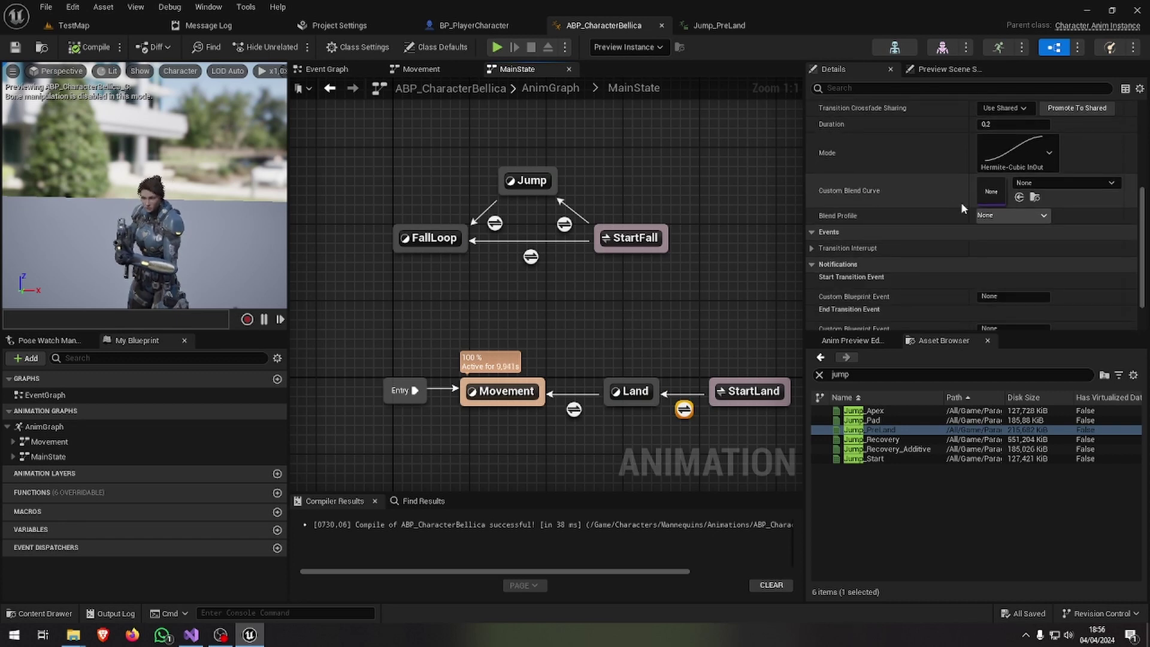
{"action": "scroll", "coordinate": [1005, 297], "scroll_direction": "up", "scroll_amount": 3}
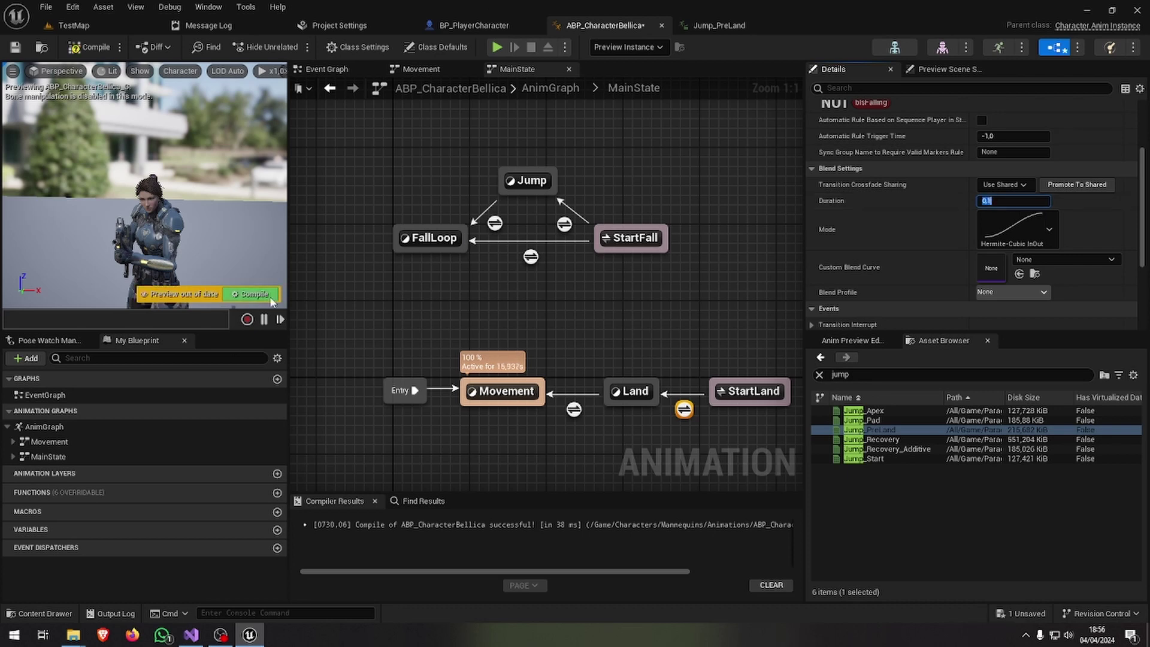
{"action": "left_click", "coordinate": [271, 300]}
{"action": "type", "text": "0.2"}
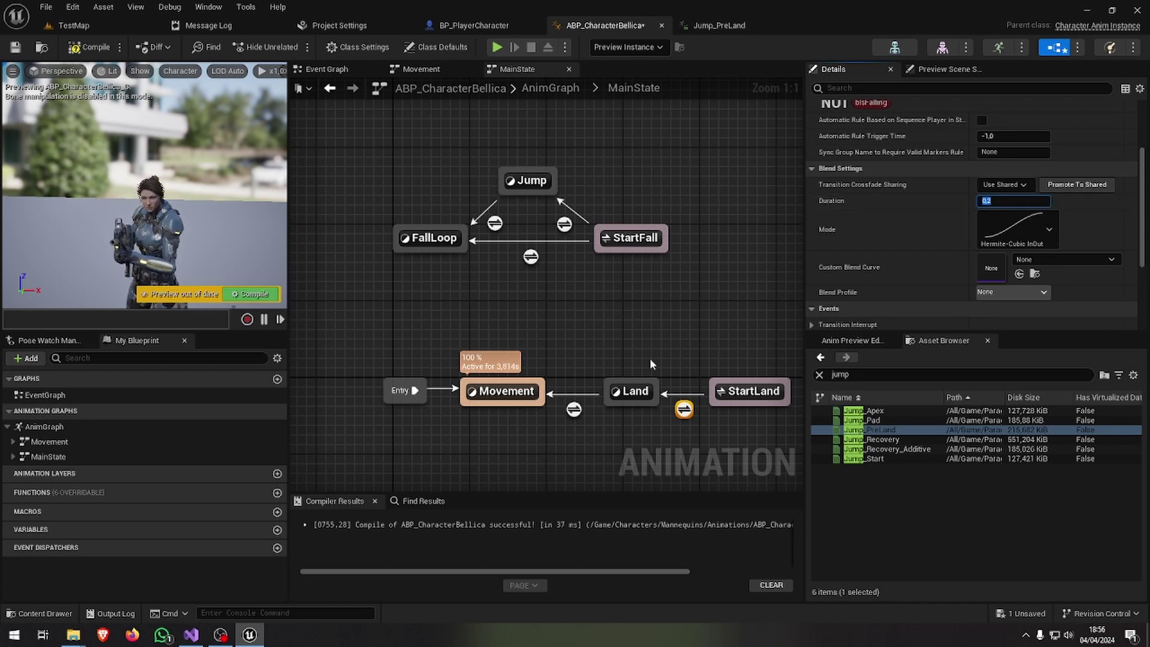
Set the Land-to-Movement blend duration to 0.05, compile, and save the blueprint.
{"action": "left_click", "coordinate": [580, 409]}
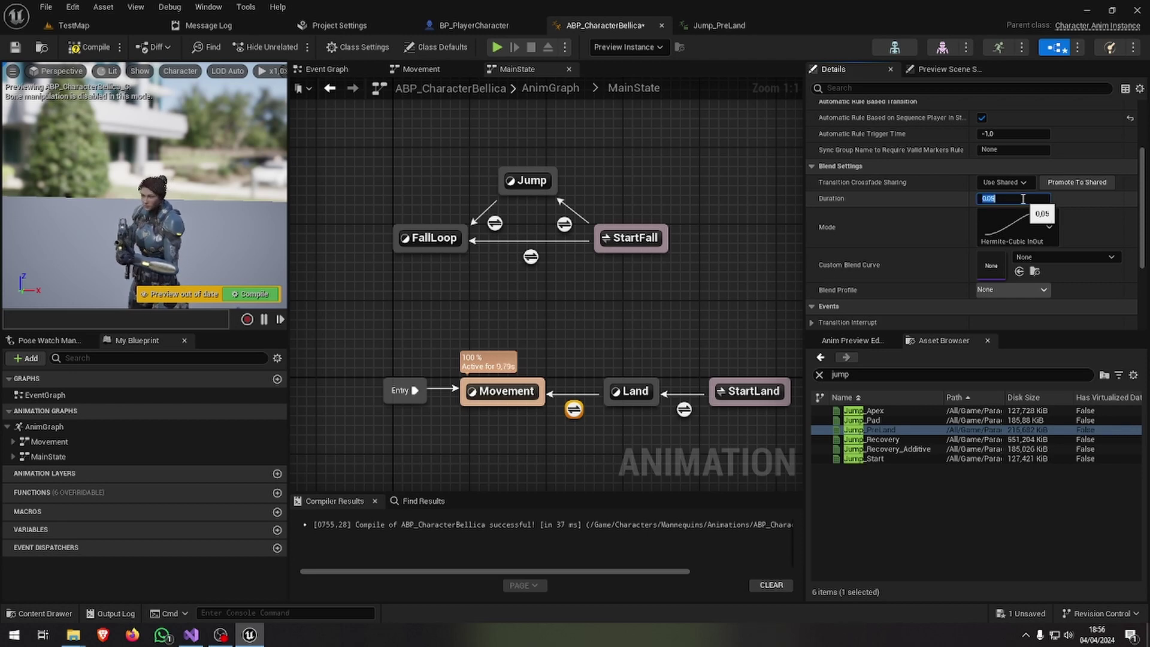
{"action": "left_click", "coordinate": [88, 46]}
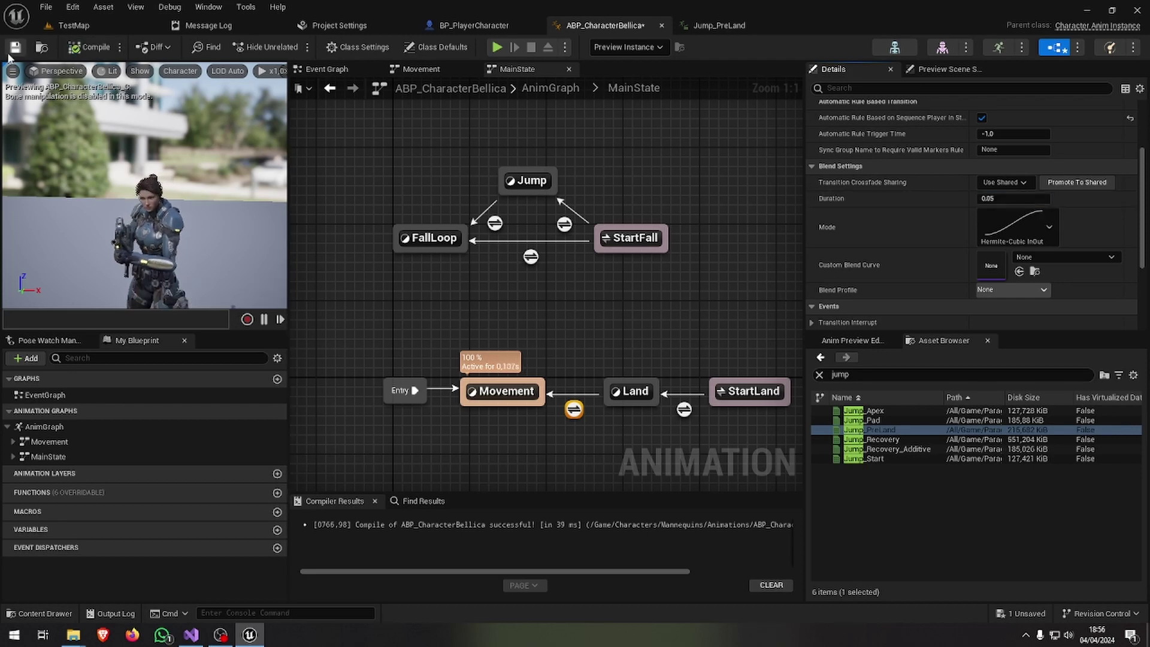
{"action": "left_click", "coordinate": [14, 48]}
{"action": "left_click", "coordinate": [64, 30]}
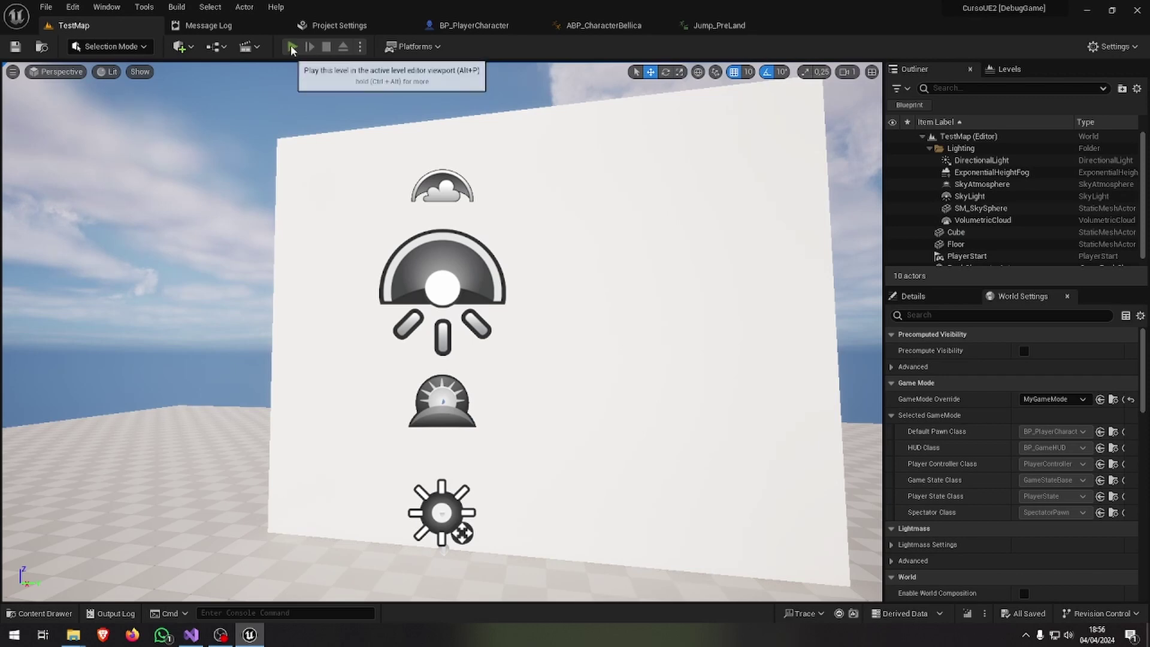
Play TestMap and run Belica forward to check the shorter landing blends.
{"action": "left_click", "coordinate": [294, 47]}
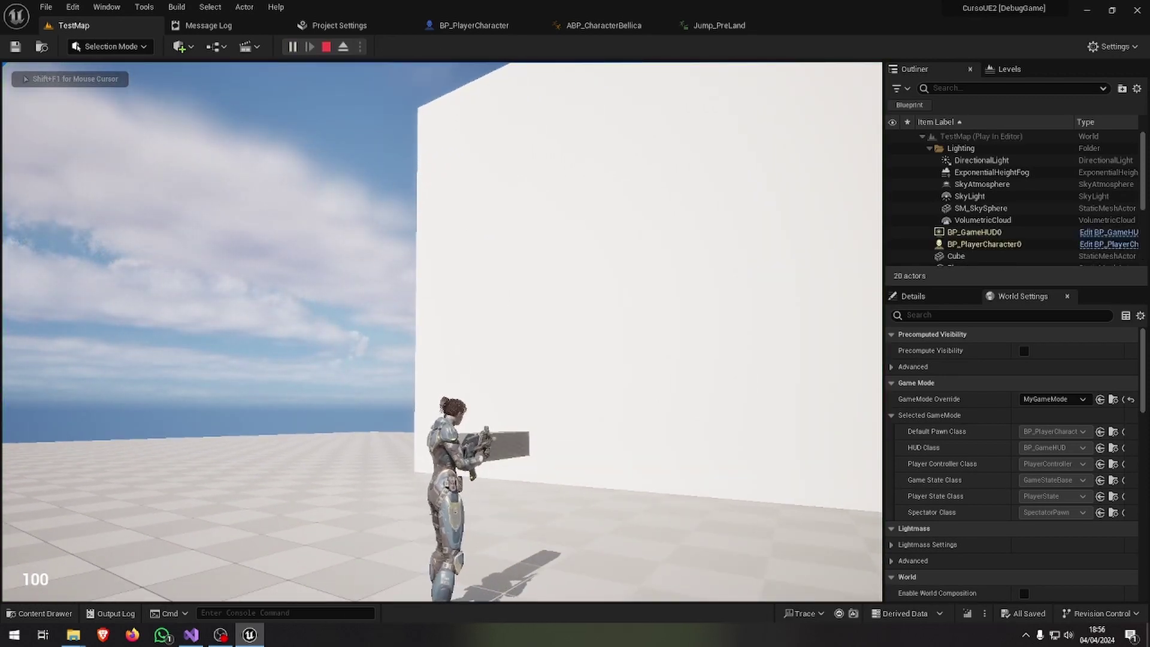
{"action": "key", "text": "w"}
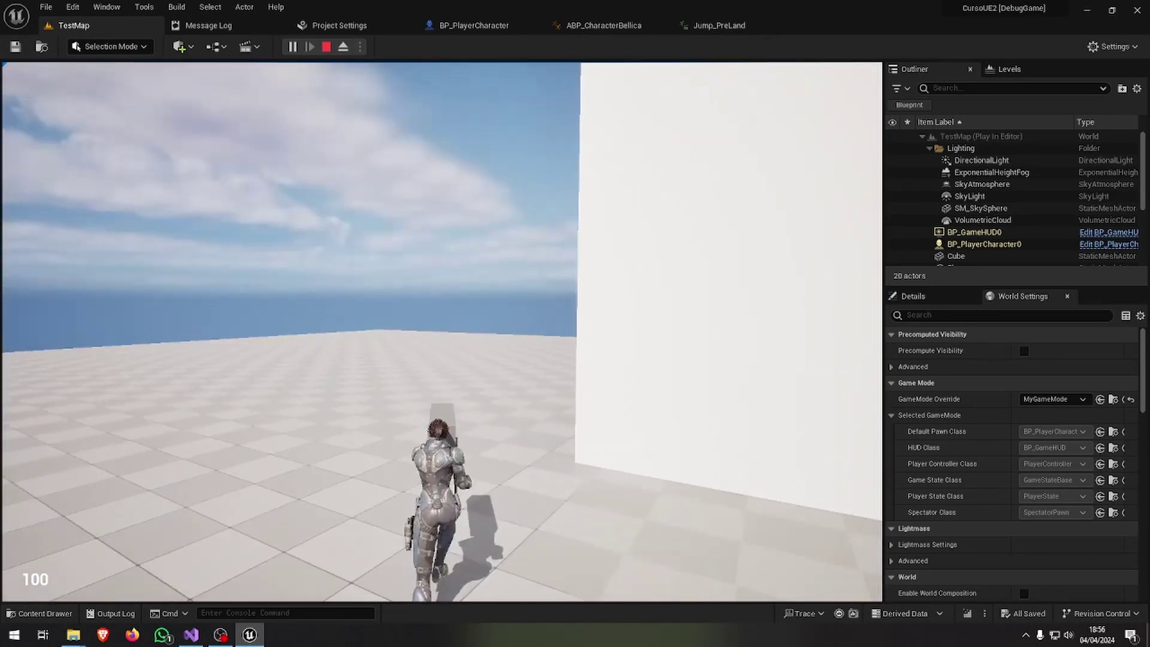
{"action": "key", "text": "w"}
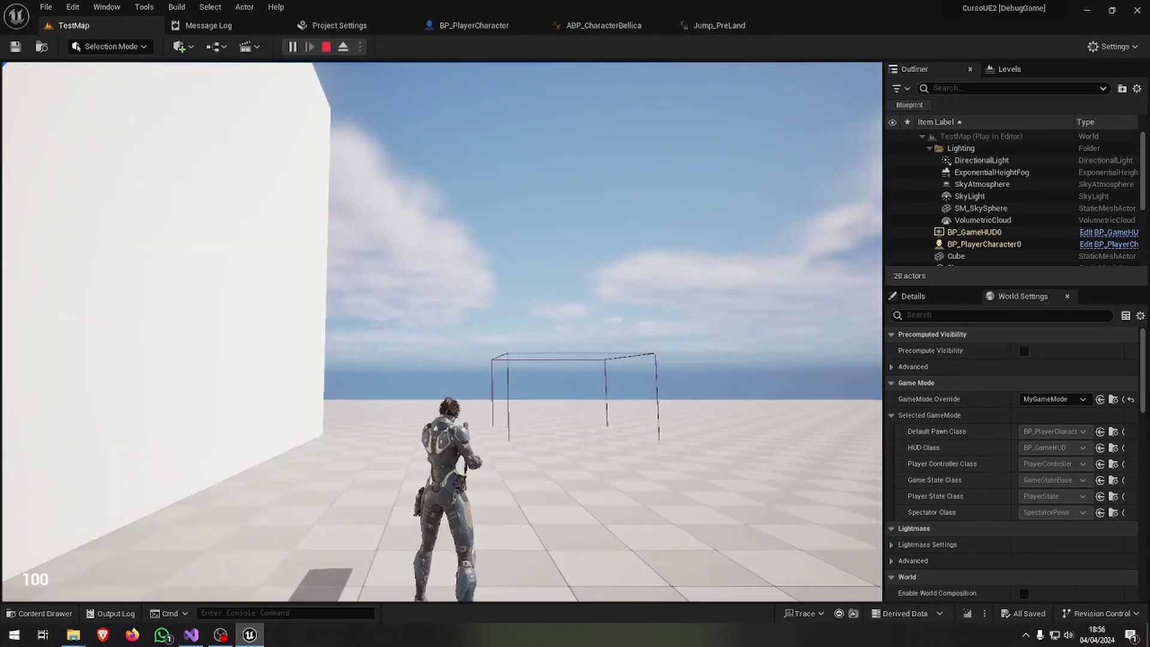